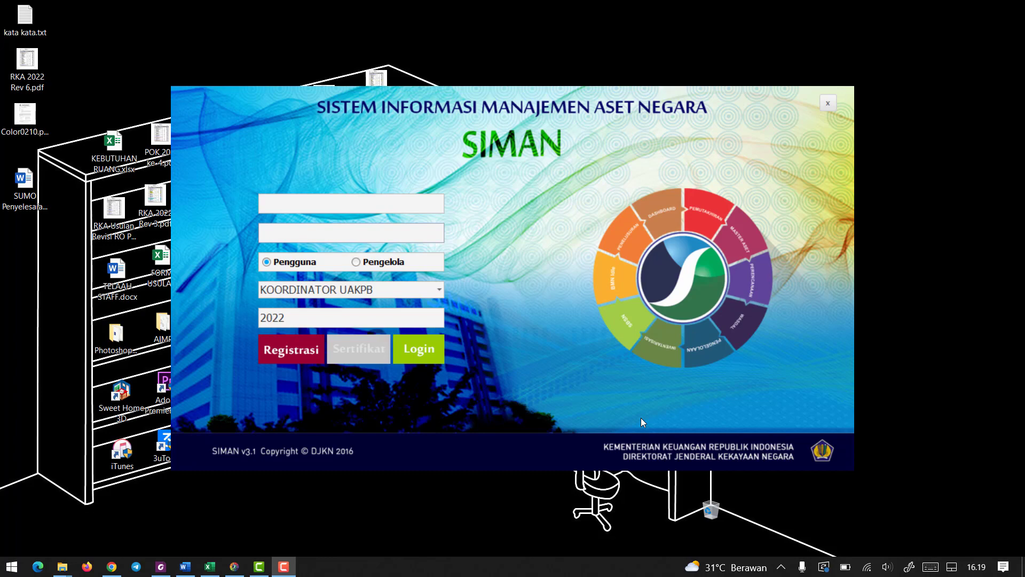
Switch to LANGKAH.docx in Word and read the SIMAN login and plugin update instructions.
left_click(184, 567)
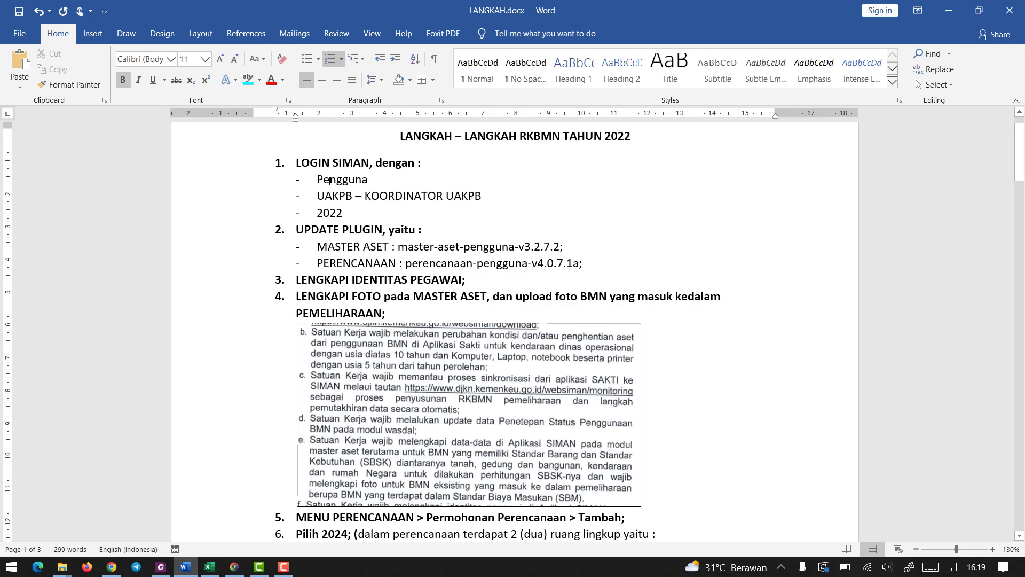
left_click_drag(294, 232, 418, 233)
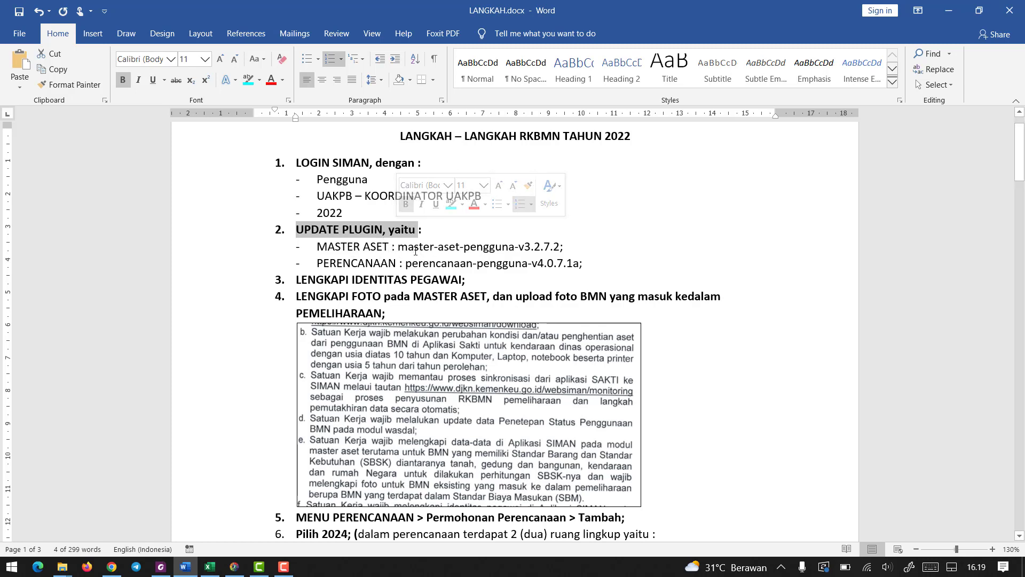
left_click(387, 210)
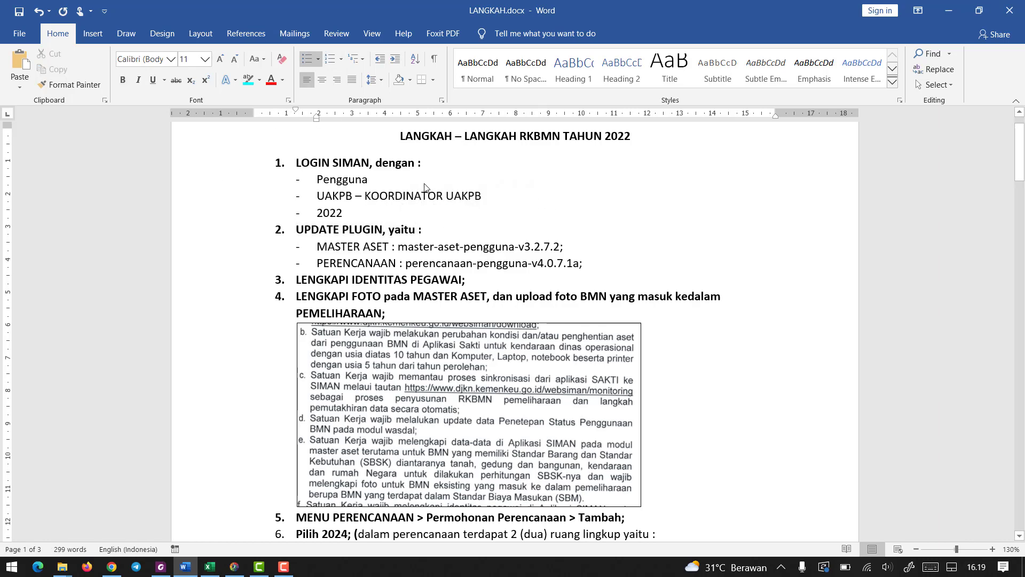
Switch to SIMAN and log in with the user name and password as Pengguna, group KOORDINATOR UAKPB, year 2022.
left_click(240, 571)
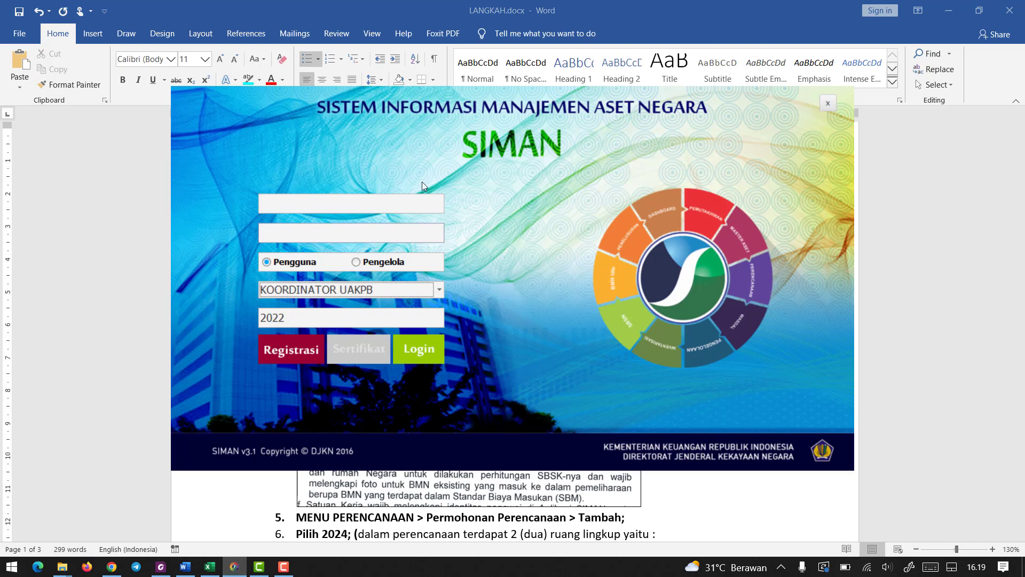
left_click(296, 208)
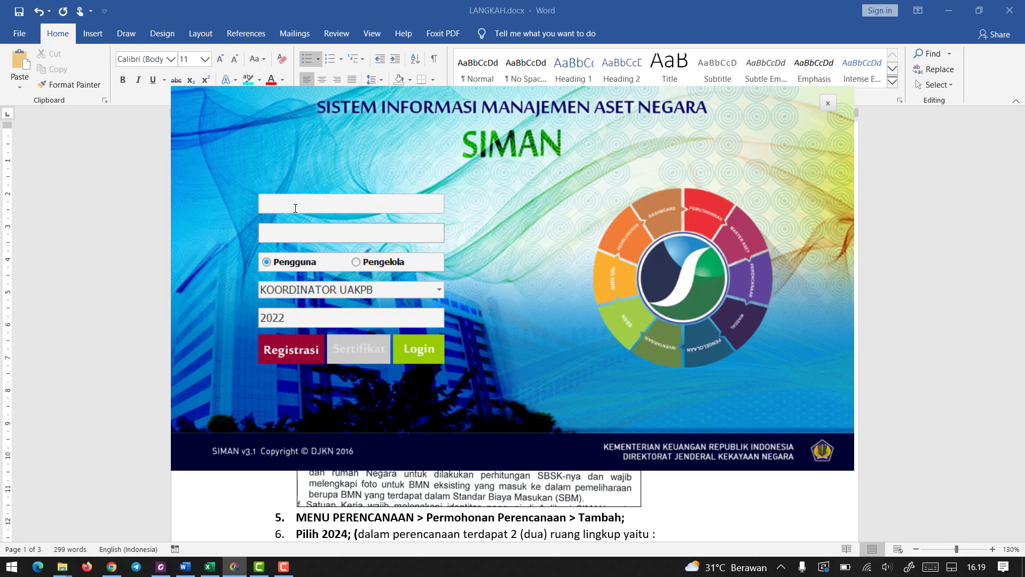
key("ctrl+v")
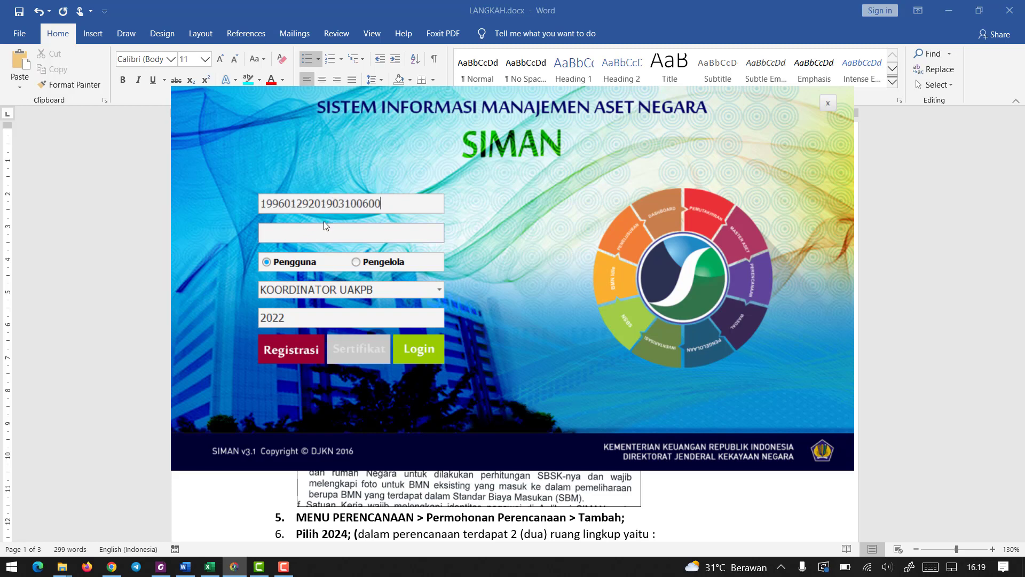
left_click(317, 234)
type("**********")
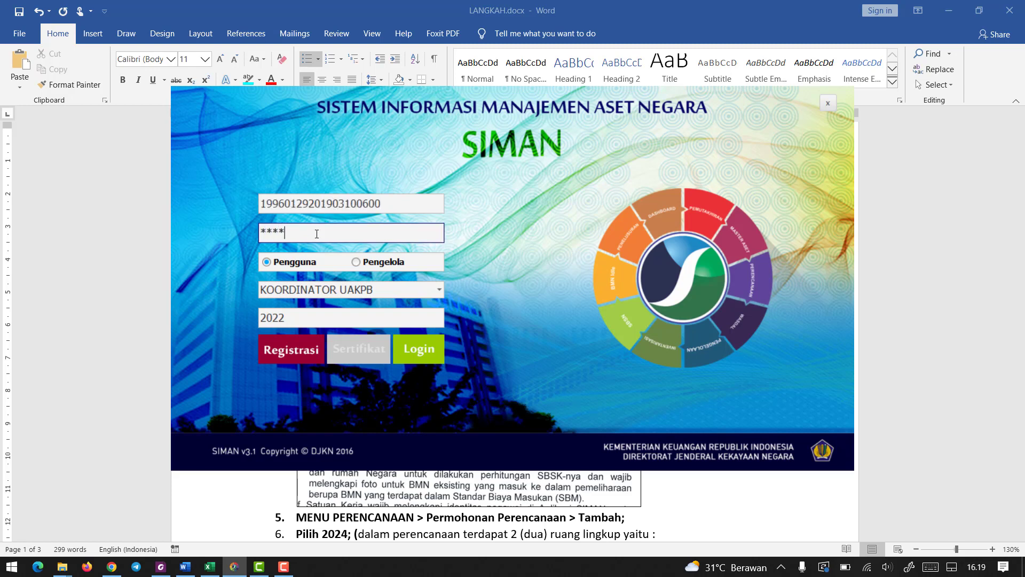
left_click(278, 259)
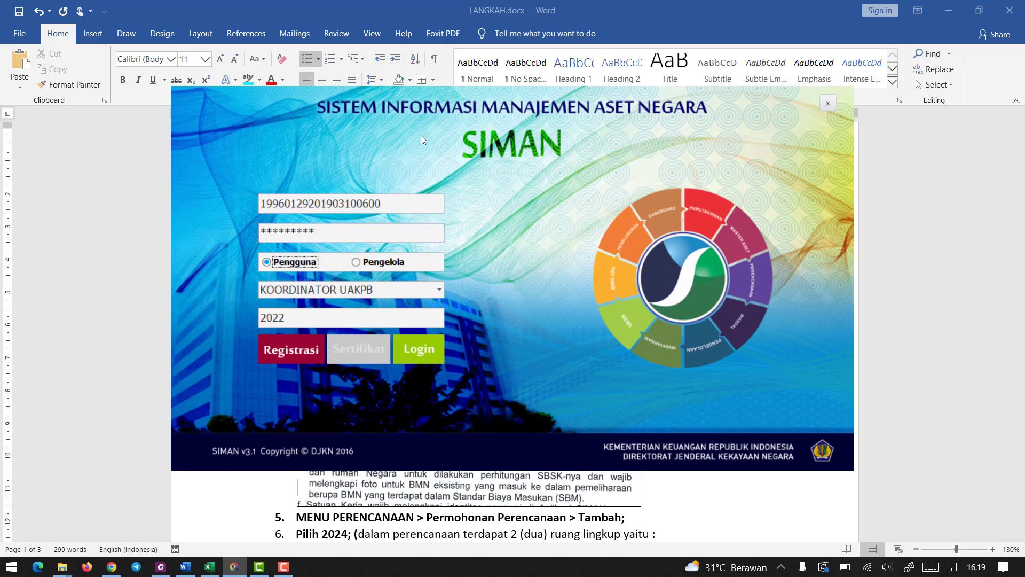
left_click(307, 289)
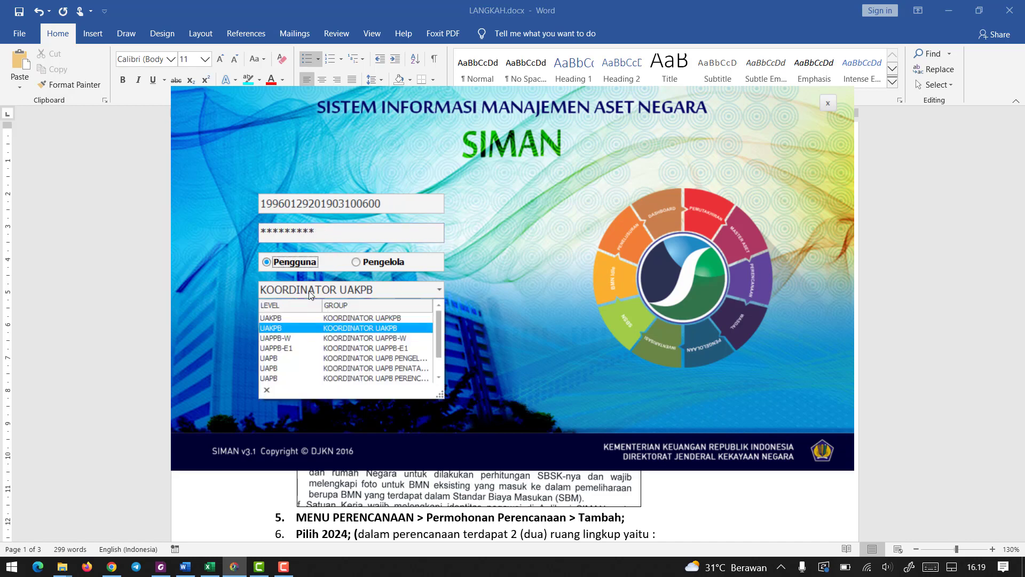
left_click(366, 329)
left_click(290, 318)
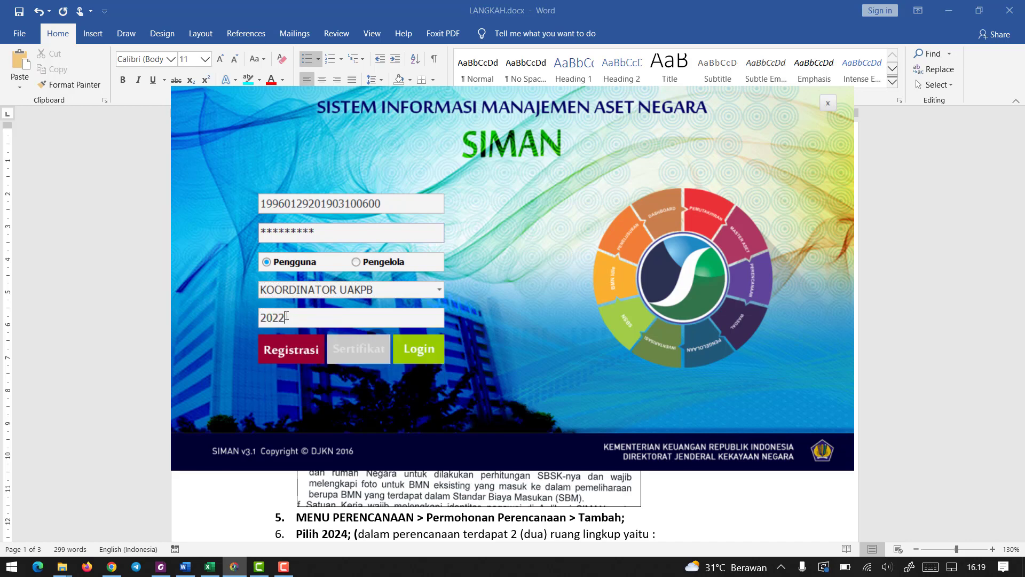
left_click(422, 347)
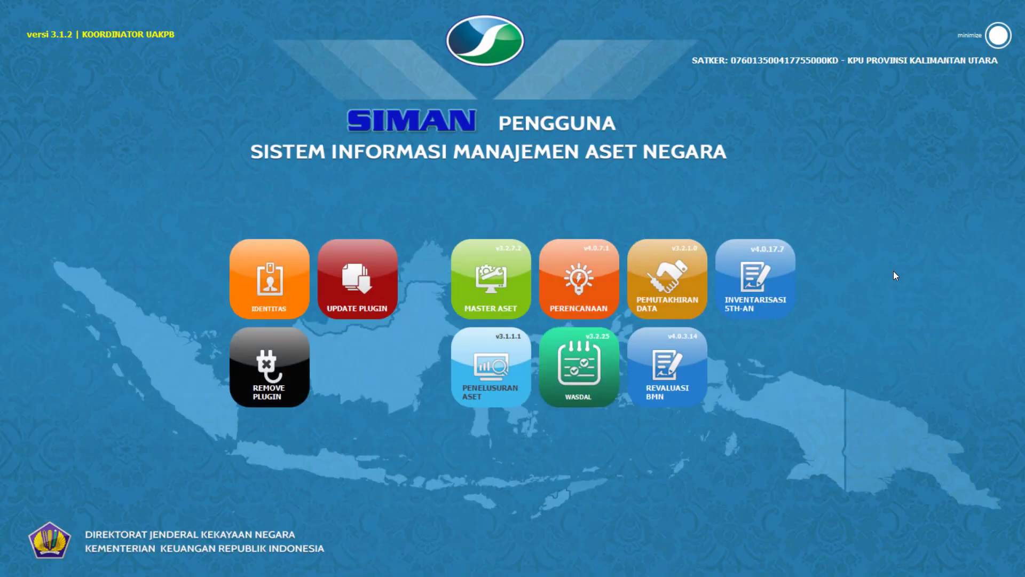
Check the UPDATE PLUGIN step in LANGKAH.docx in Word and return to SIMAN.
left_click(998, 35)
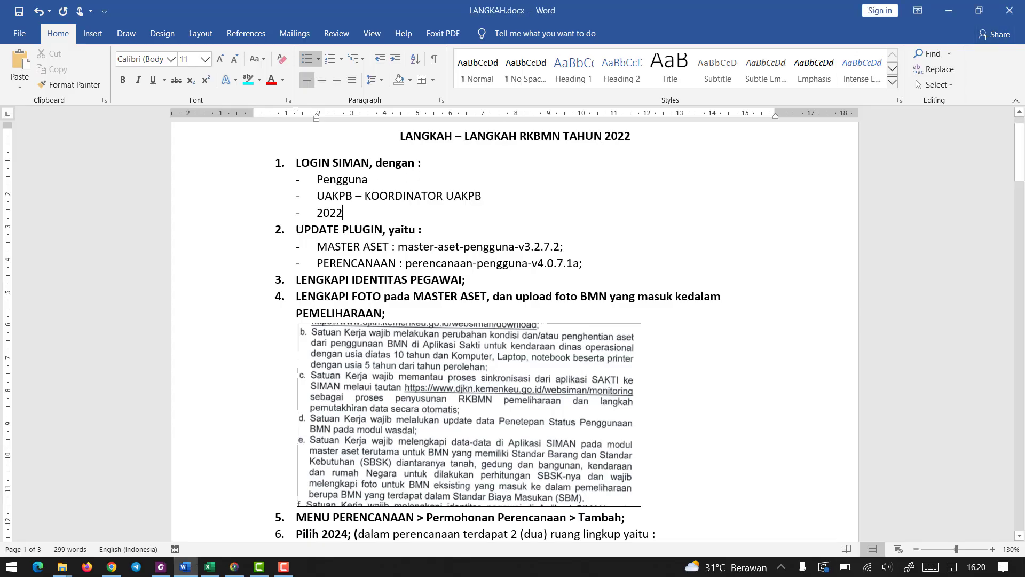
left_click_drag(298, 230, 417, 231)
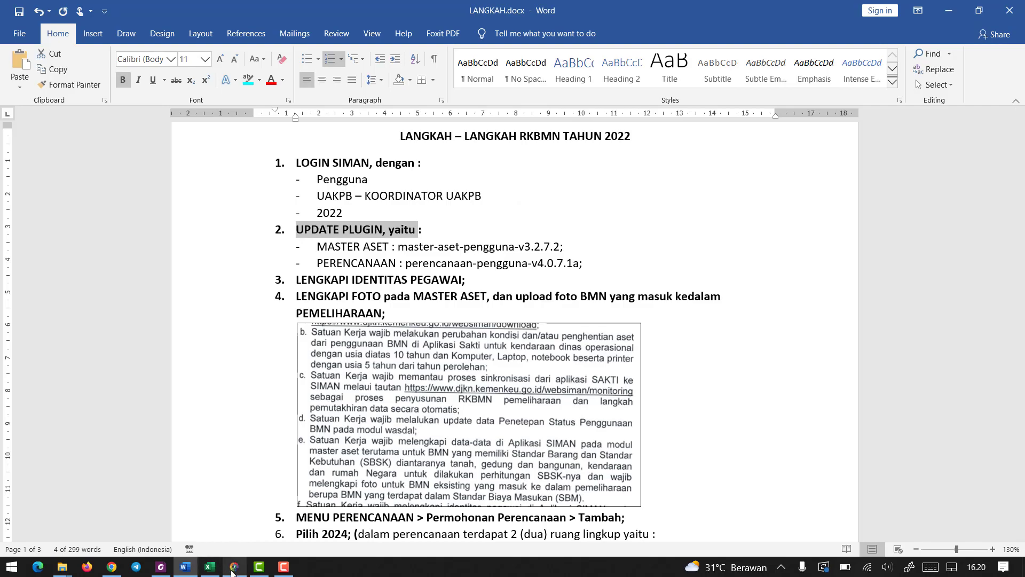
left_click(233, 568)
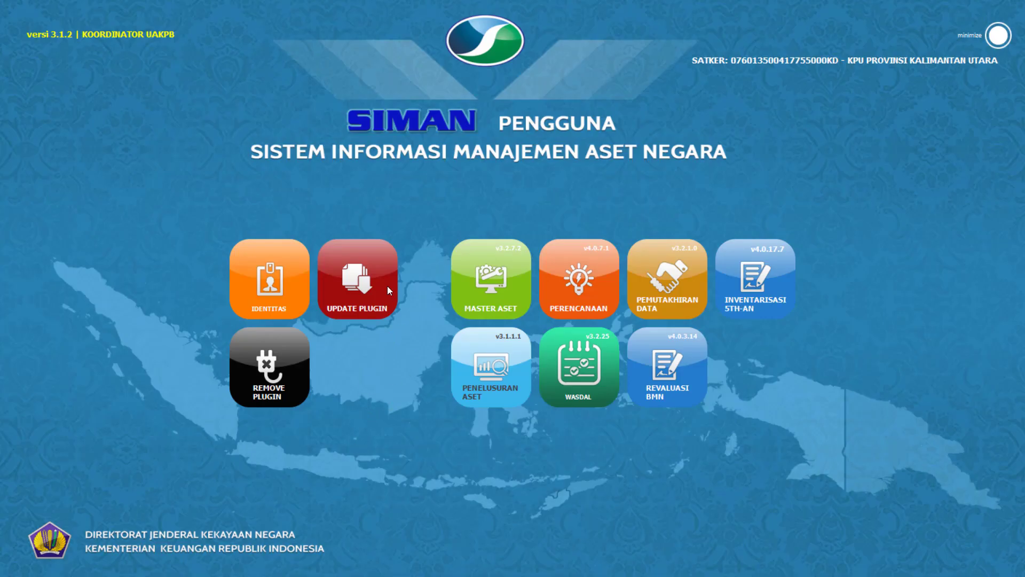
Open the plugin updates, select master-aset-pengguna-v3.2.7.2.map for Master Aset, and cancel the file selection.
left_click(354, 268)
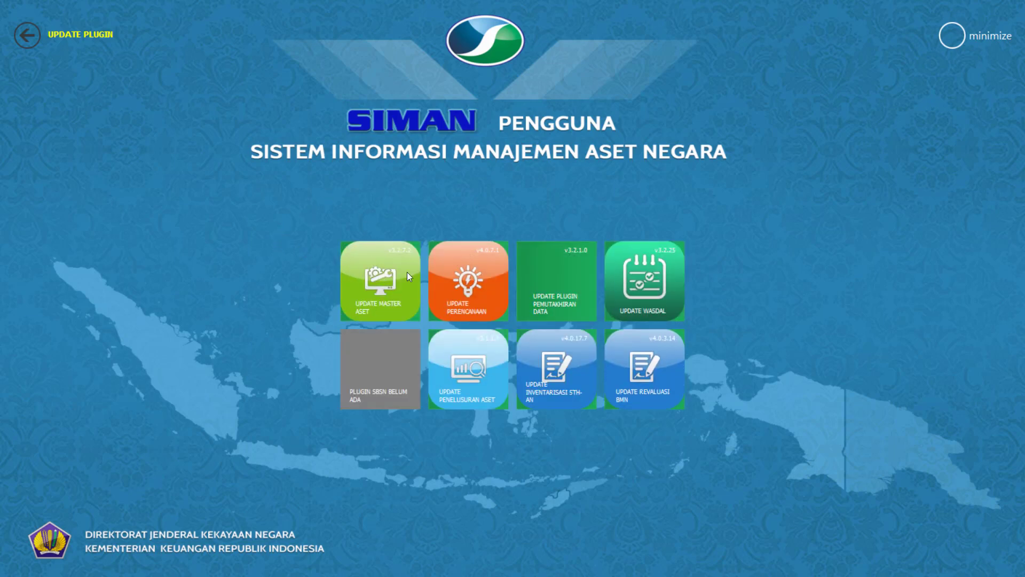
left_click(370, 283)
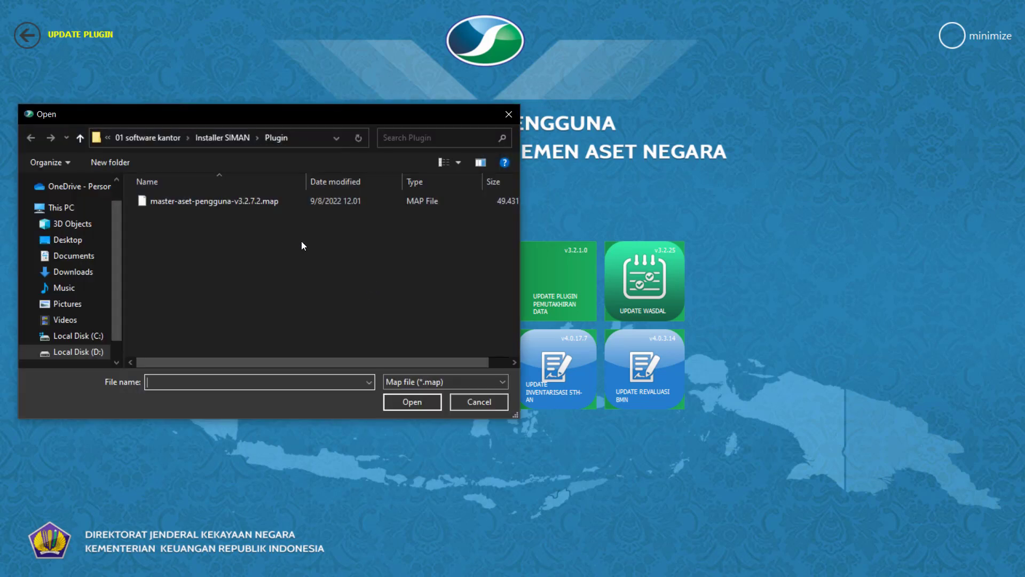
left_click(242, 200)
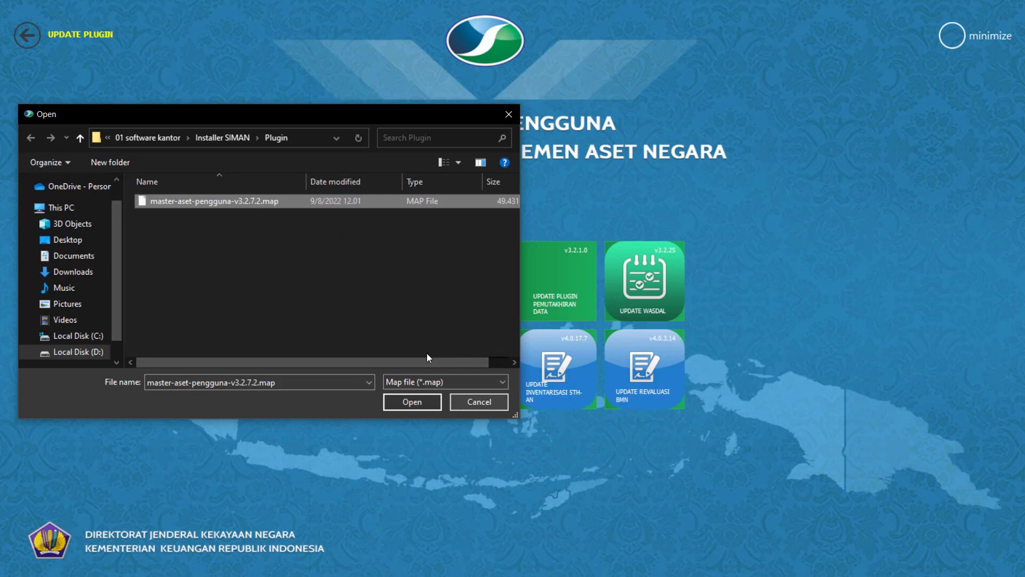
left_click(465, 403)
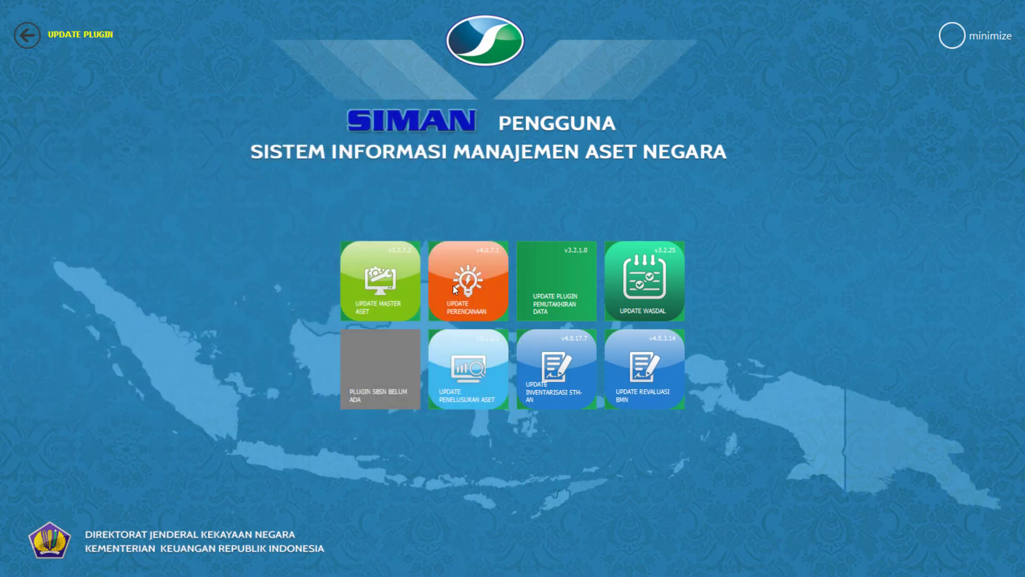
Select perencanaan-pengguna-v4.0.7.1a.rncp for the Perencanaan update, cancel the file selection and return to the main menu.
left_click(453, 288)
left_click(274, 201)
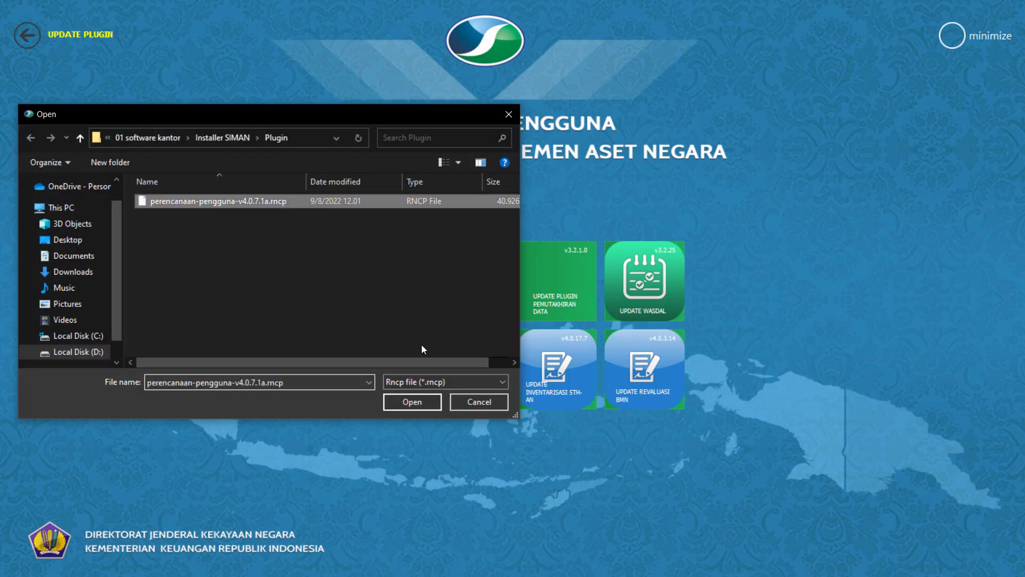
left_click(477, 402)
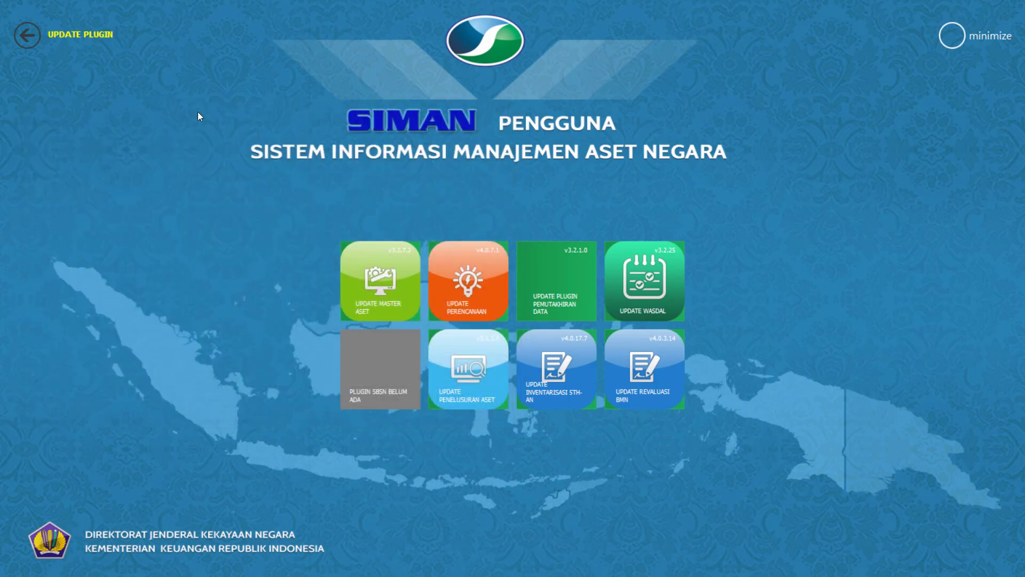
left_click(26, 35)
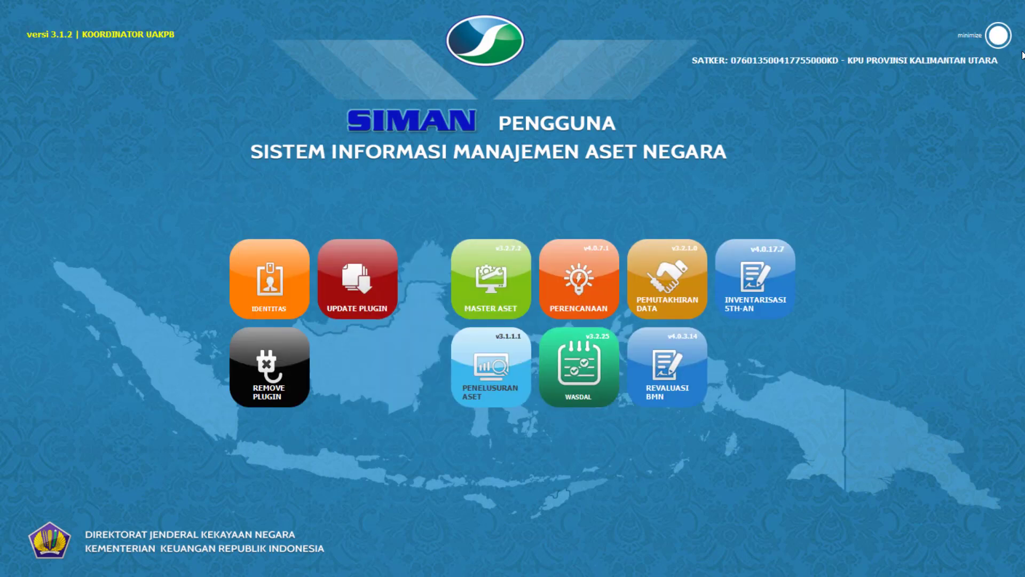
Highlight step 3, LENGKAPI IDENTITAS PEGAWAI, in turquoise in LANGKAH.docx in Word and minimize the document.
left_click(996, 40)
scroll(475, 241, "down", 2)
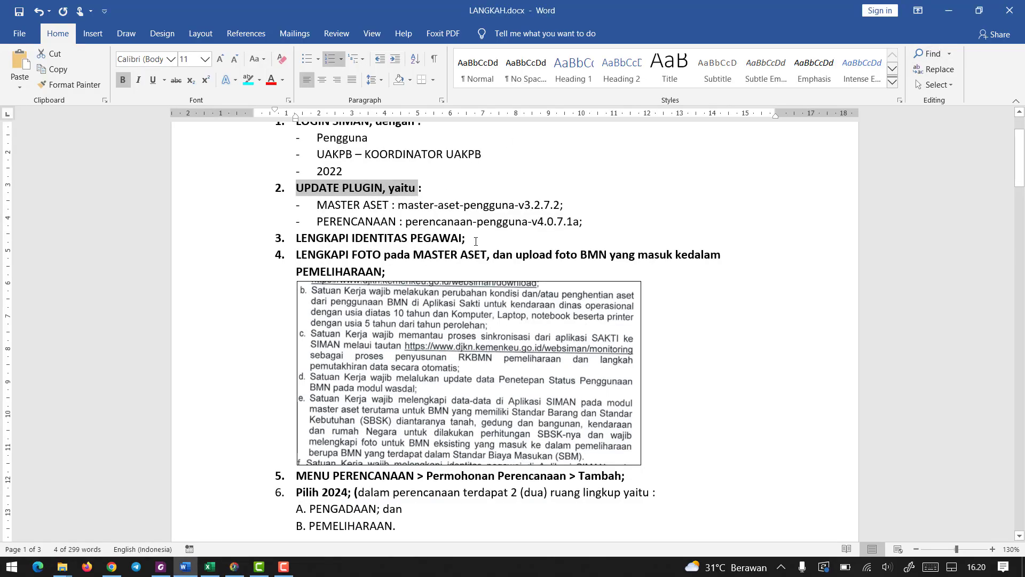
left_click_drag(476, 241, 295, 239)
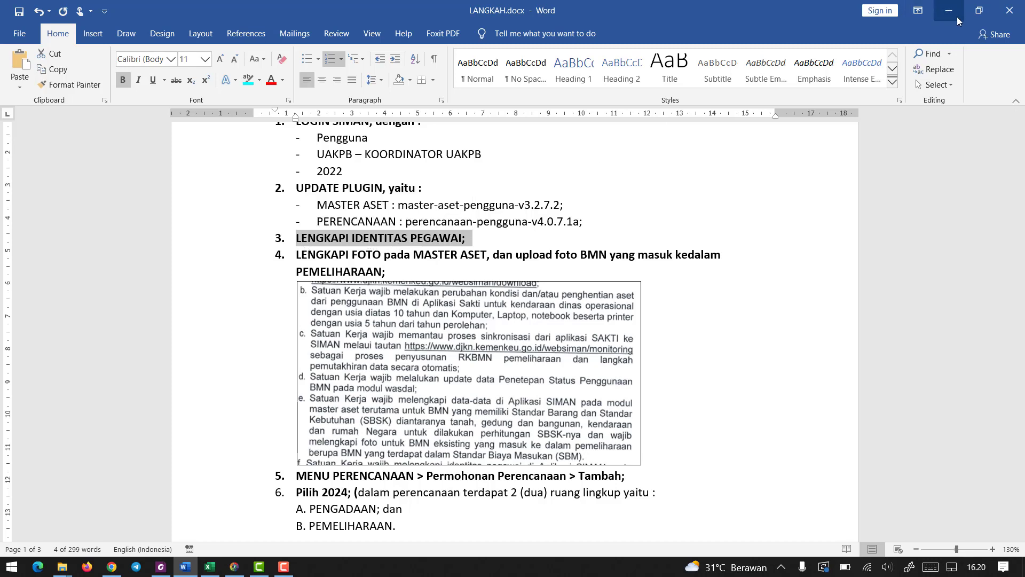
left_click(247, 79)
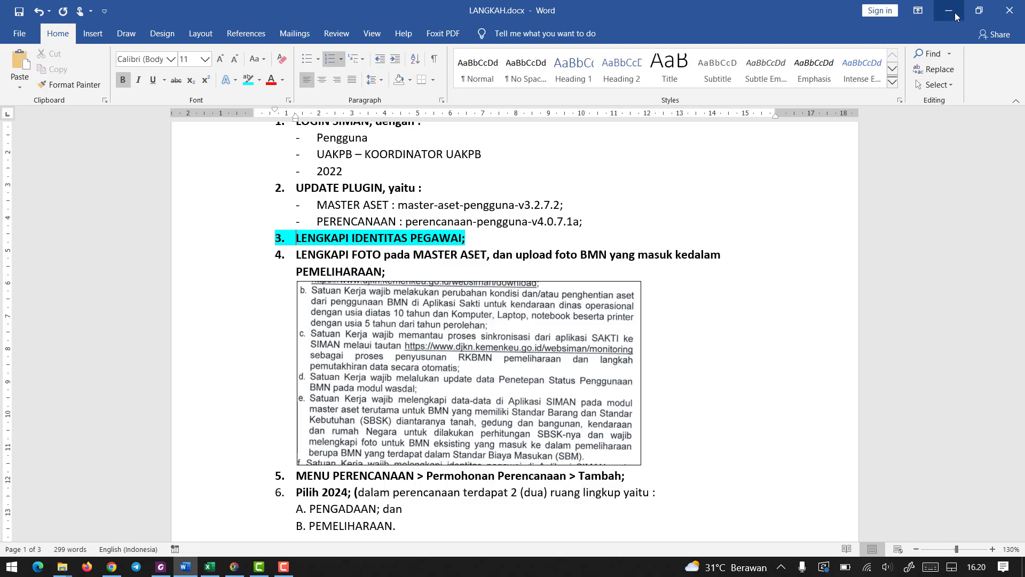
left_click(949, 11)
Switch to SIMAN and open the Komposisi Pegawai data in the Identitas window.
left_click(234, 566)
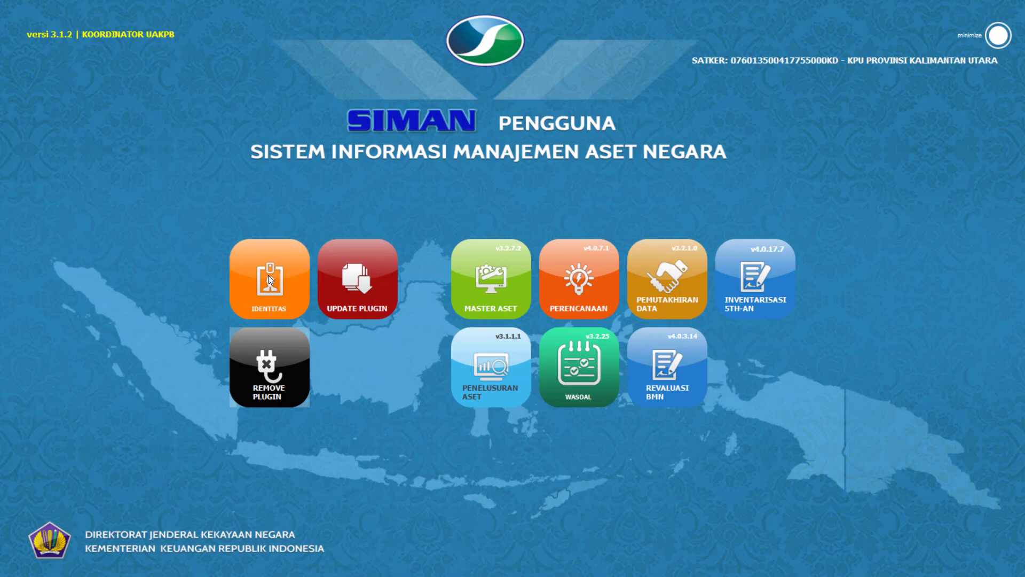
left_click(268, 277)
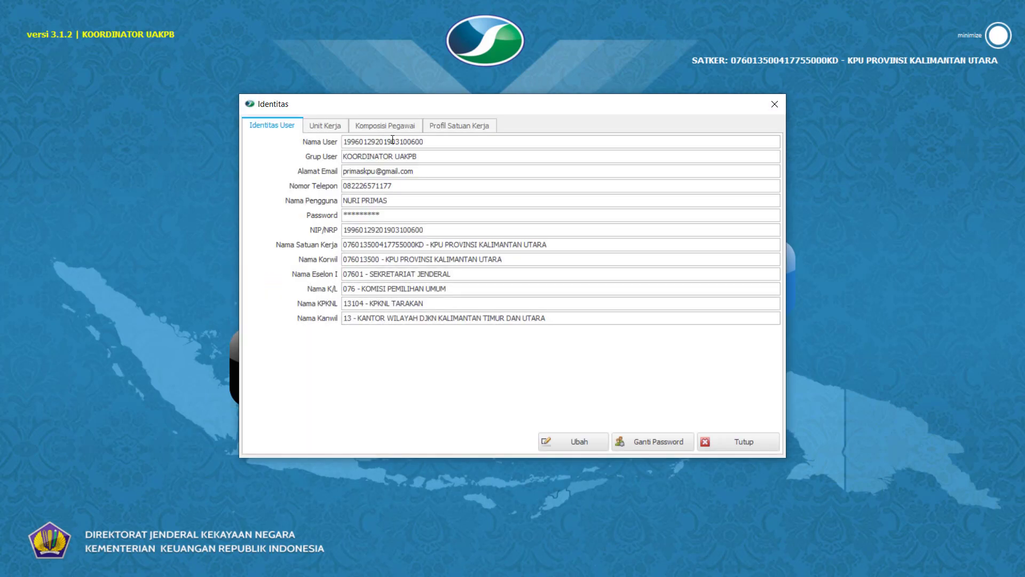
left_click(390, 127)
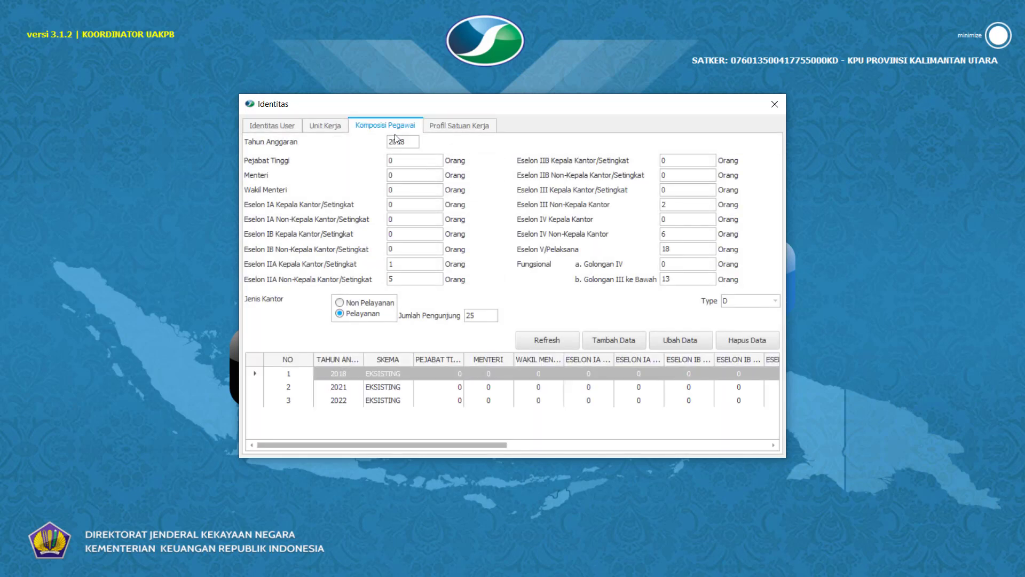
Start a new 2022 employee composition record and enter 1 for Eselon IIA Kepala Kantor/Setingkat.
left_click(618, 341)
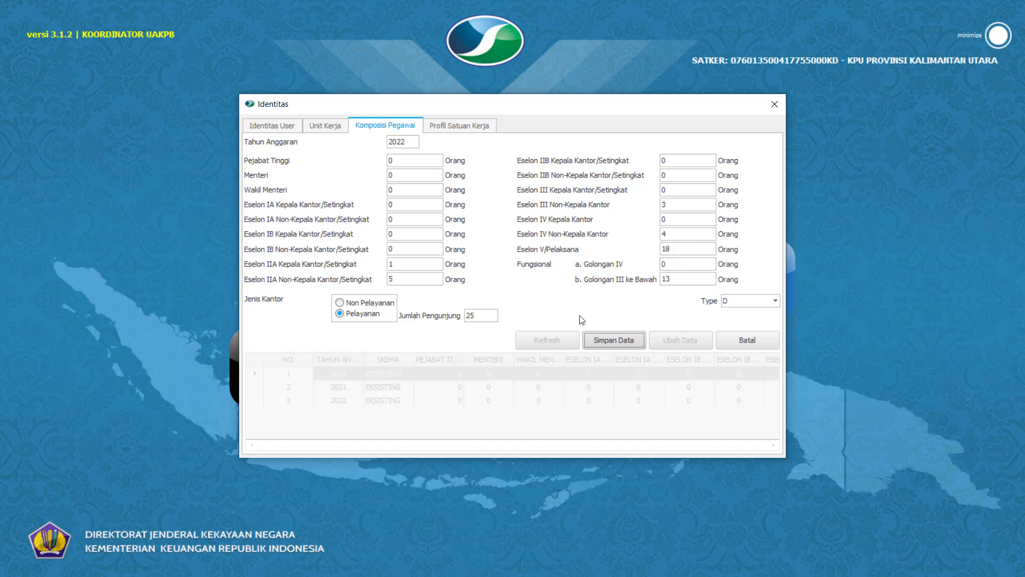
left_click(387, 263)
key("BackSpace")
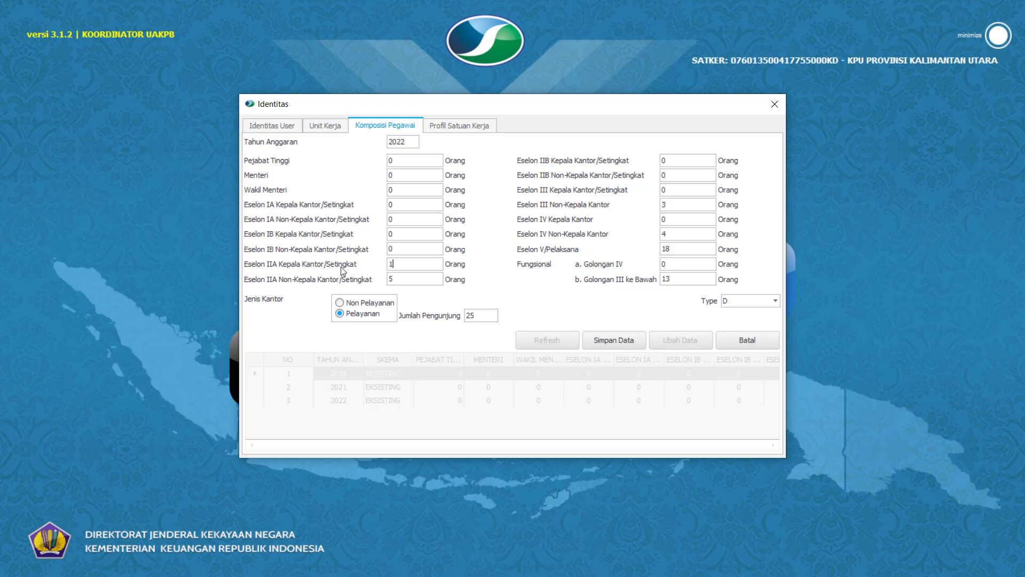
type("1")
left_click(401, 282)
Go through the new record's Eselon III, Eselon IV, Eselon V/Pelaksana and Fungsional Golongan III ke Bawah counts.
left_click(667, 189)
key("BackSpace")
key("ctrl+z")
left_click(675, 203)
double_click(669, 234)
double_click(671, 247)
double_click(665, 278)
Check the available office Type options and discard the new employee composition record.
double_click(738, 301)
left_click(776, 300)
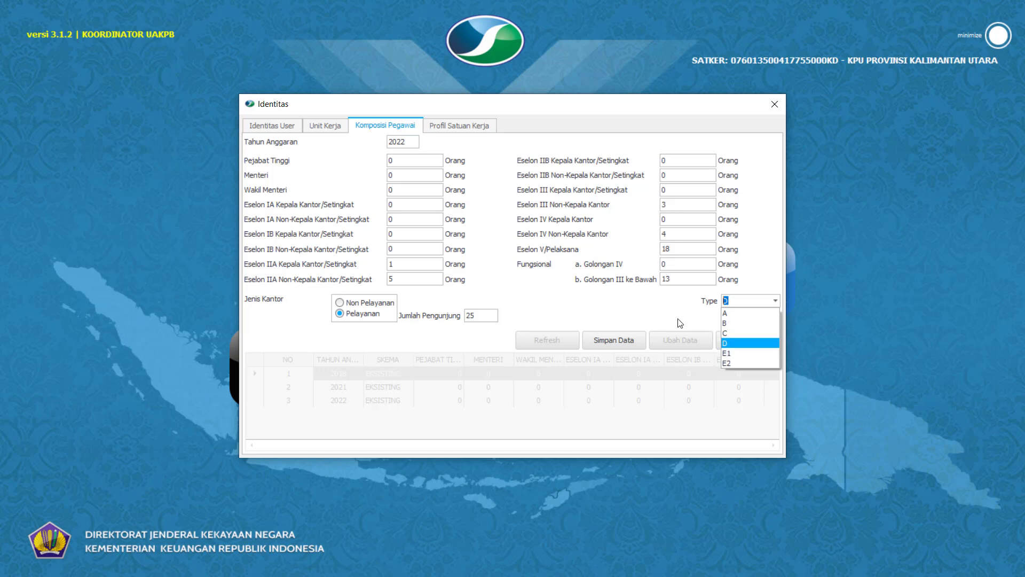
left_click(652, 304)
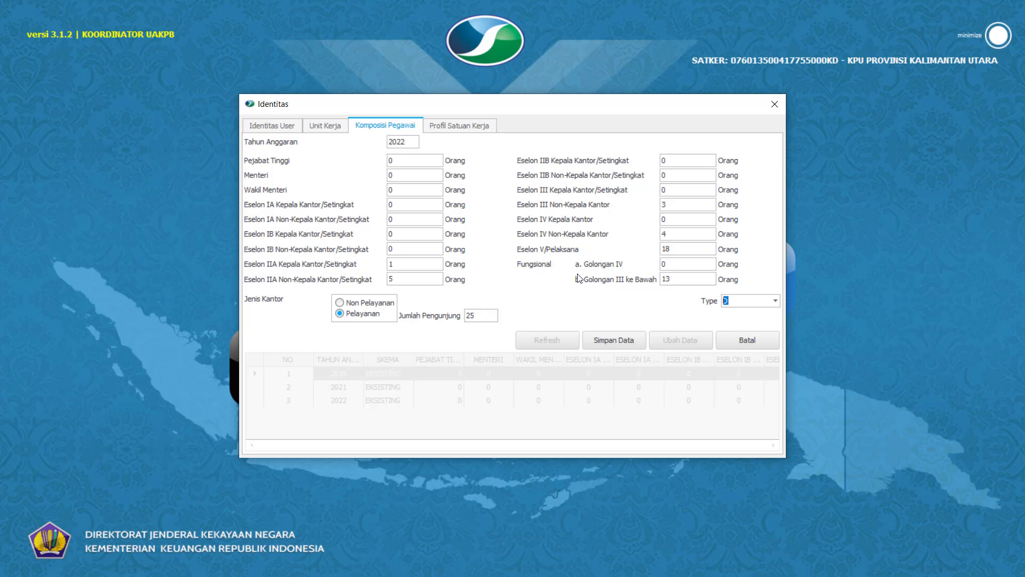
left_click(750, 341)
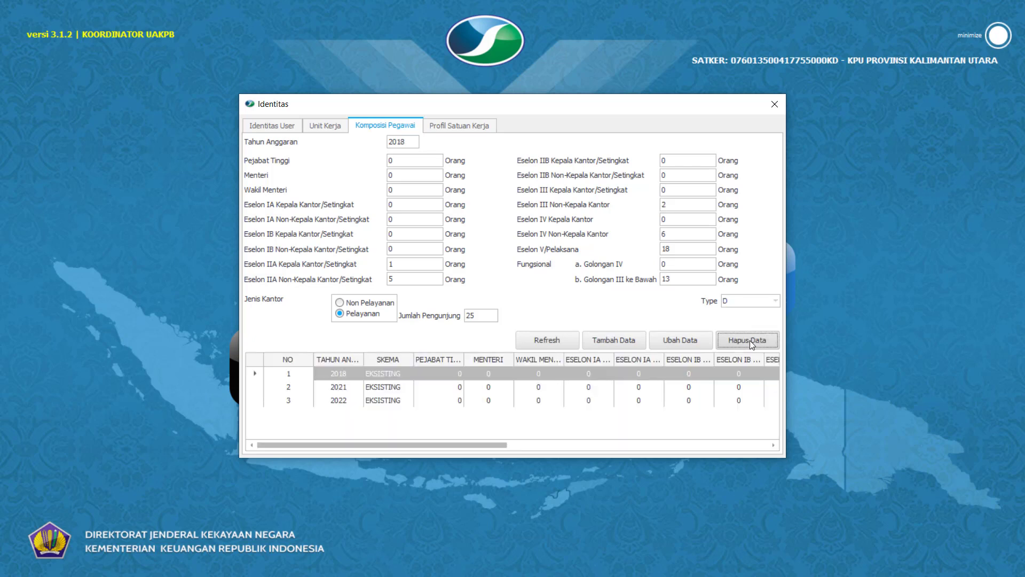
Review the existing 2022 employee composition record across its columns, close the Identitas window and minimize SIMAN.
left_click(338, 401)
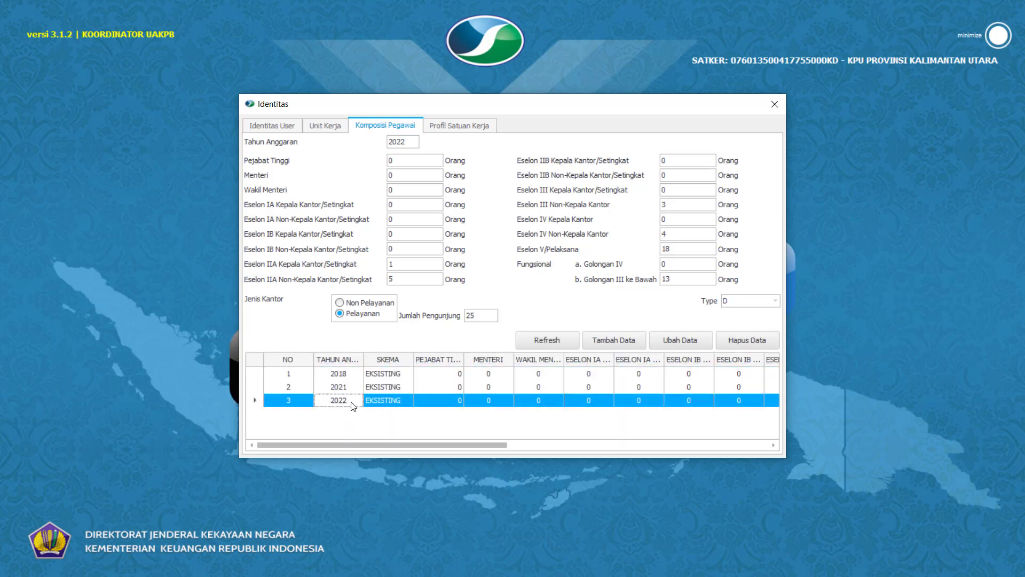
left_click_drag(494, 443, 730, 438)
left_click(774, 104)
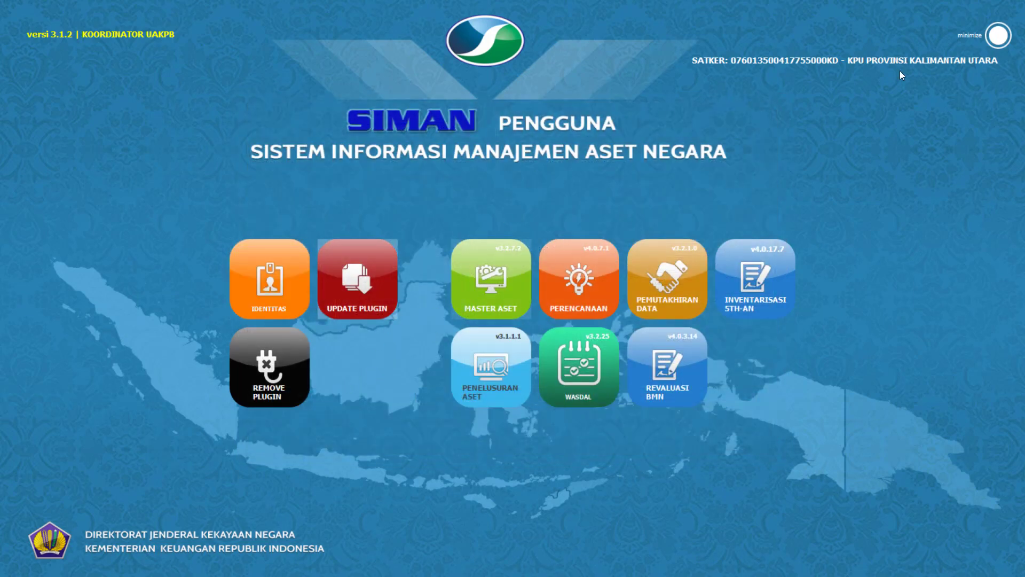
left_click(1004, 40)
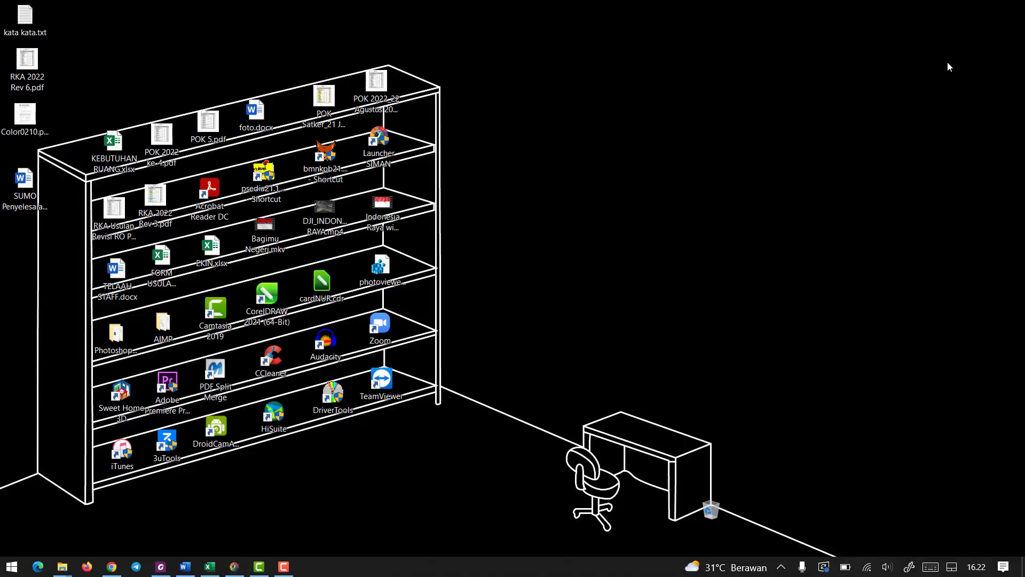
Switch to LANGKAH.docx in Word, highlight item 4 about completing photos in Master Aset in turquoise, and minimize the document.
left_click(186, 566)
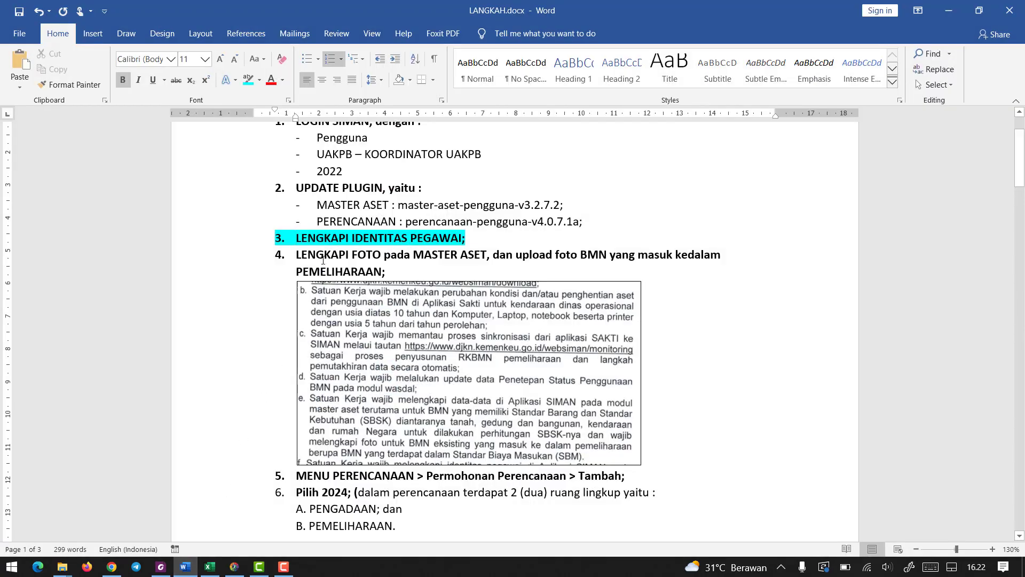
left_click_drag(369, 259, 394, 276)
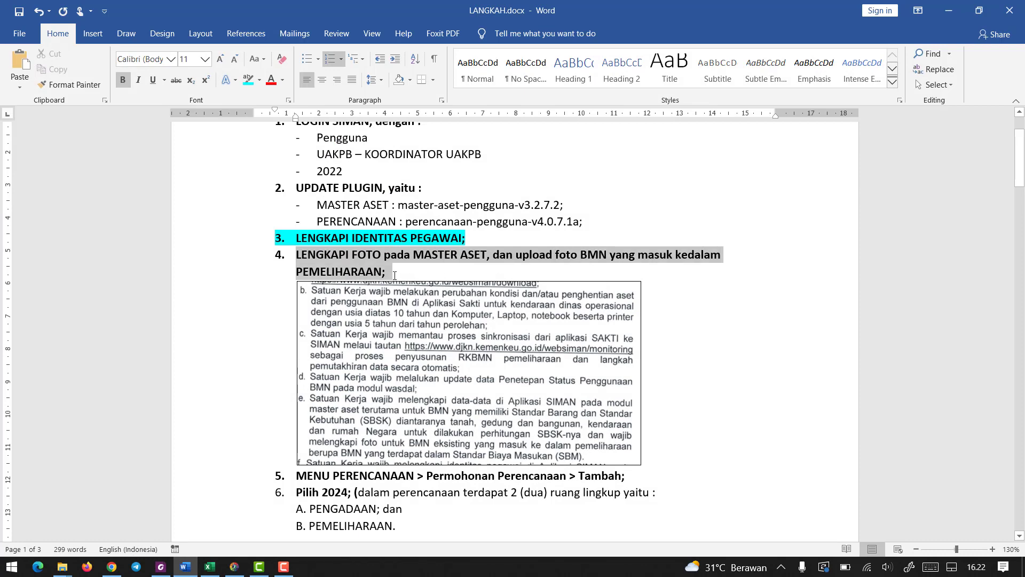
left_click(249, 82)
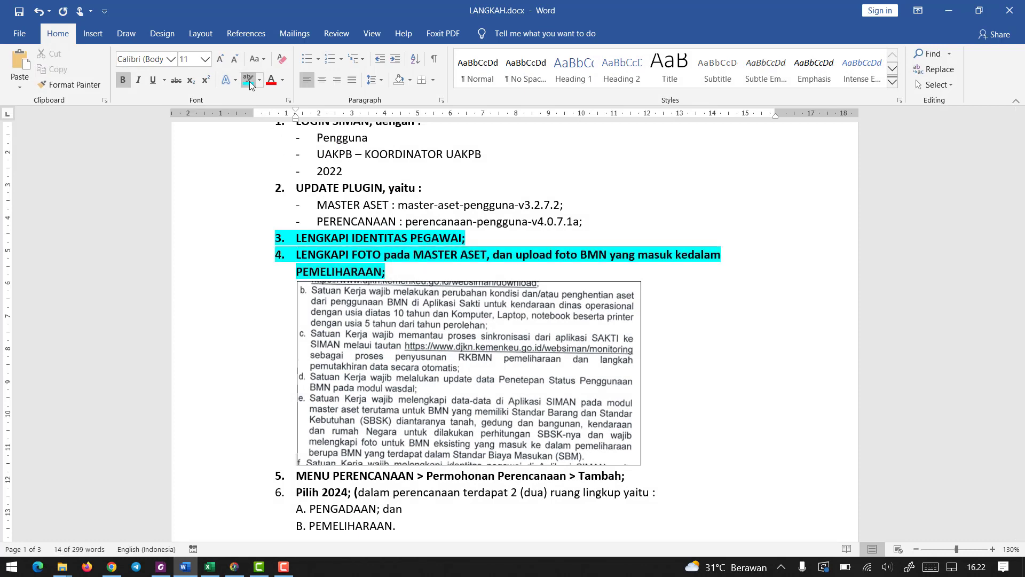
left_click(323, 248)
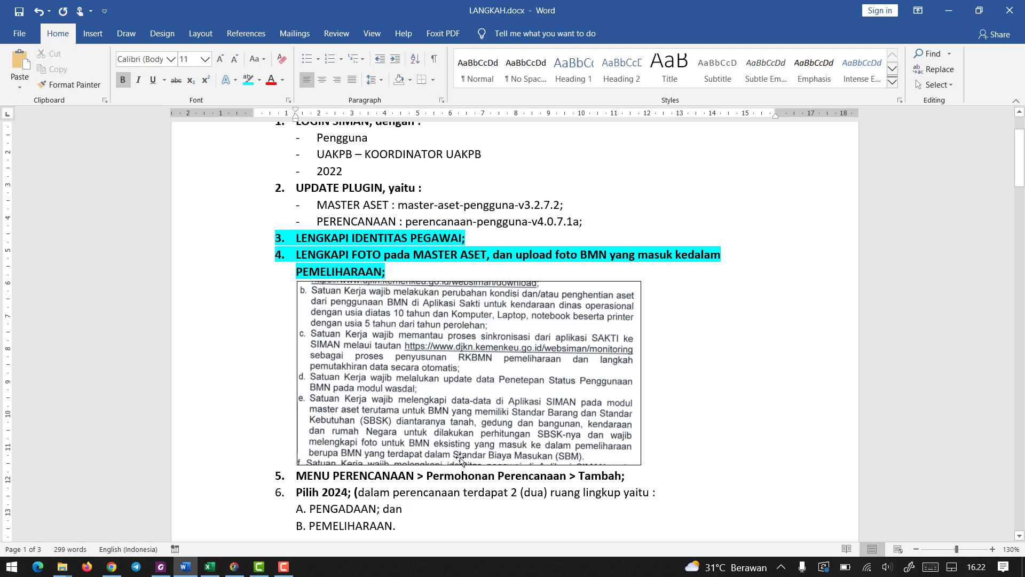
left_click(950, 8)
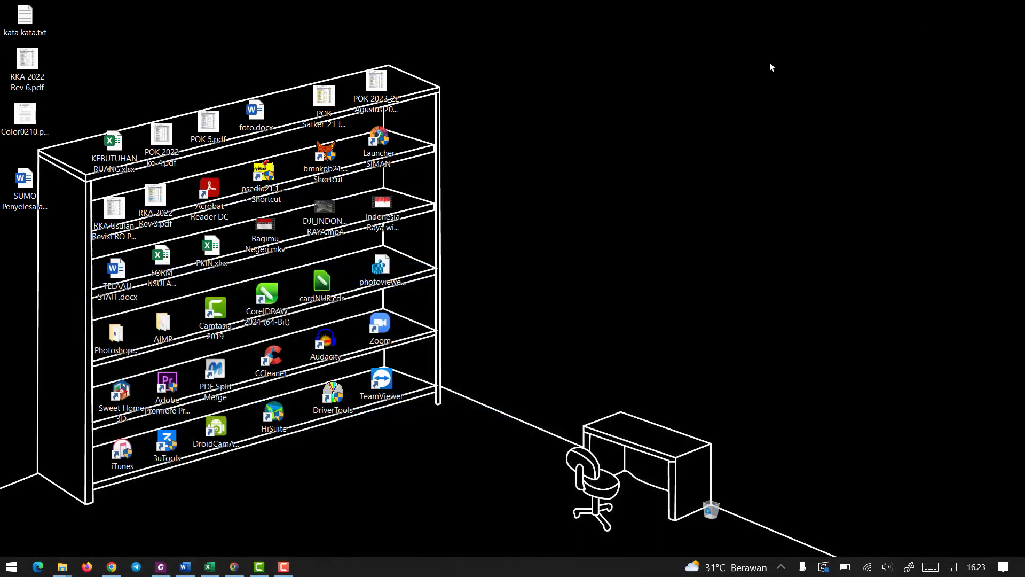
Switch to SIMAN, open the Master Aset module and minimize the SIMAN launcher screen.
left_click(235, 566)
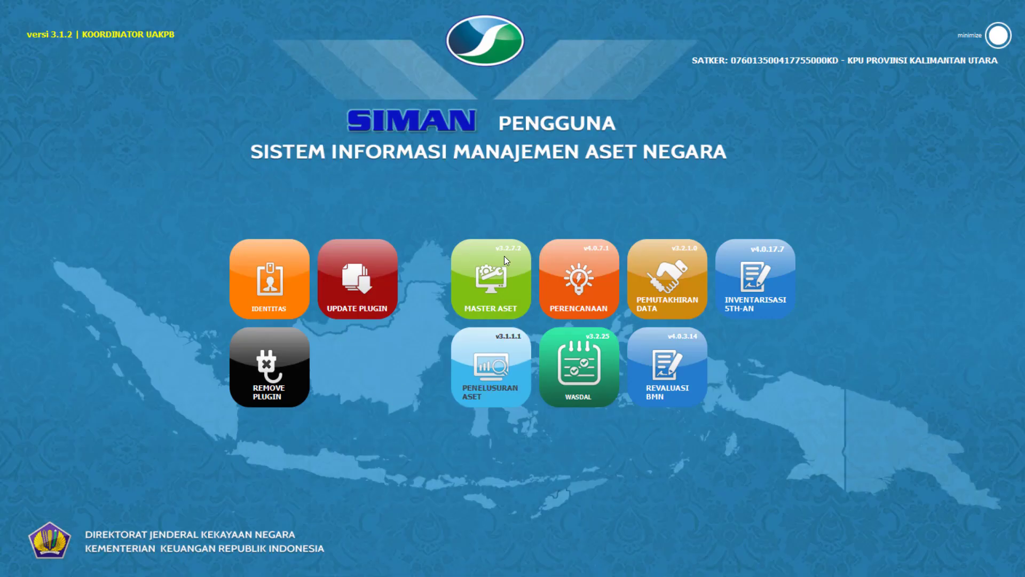
left_click(490, 273)
left_click(994, 37)
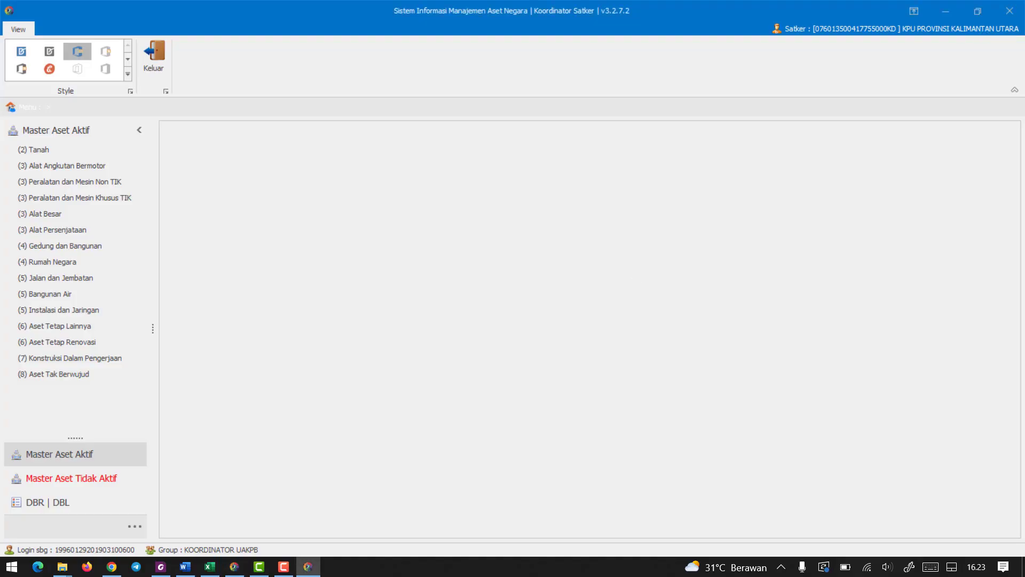
Switch to the RKBMN TA 2024 PDF in Foxit PhantomPDF, read the Pemeliharaan item-code table on page 5, and return to Master Aset.
left_click(161, 567)
scroll(379, 319, "down", 15)
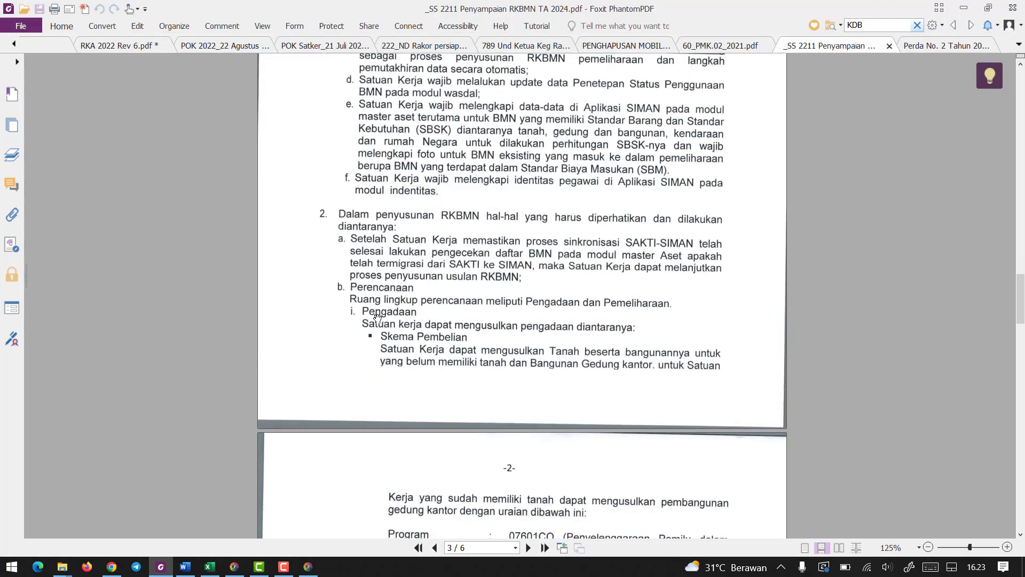
scroll(378, 319, "down", 9)
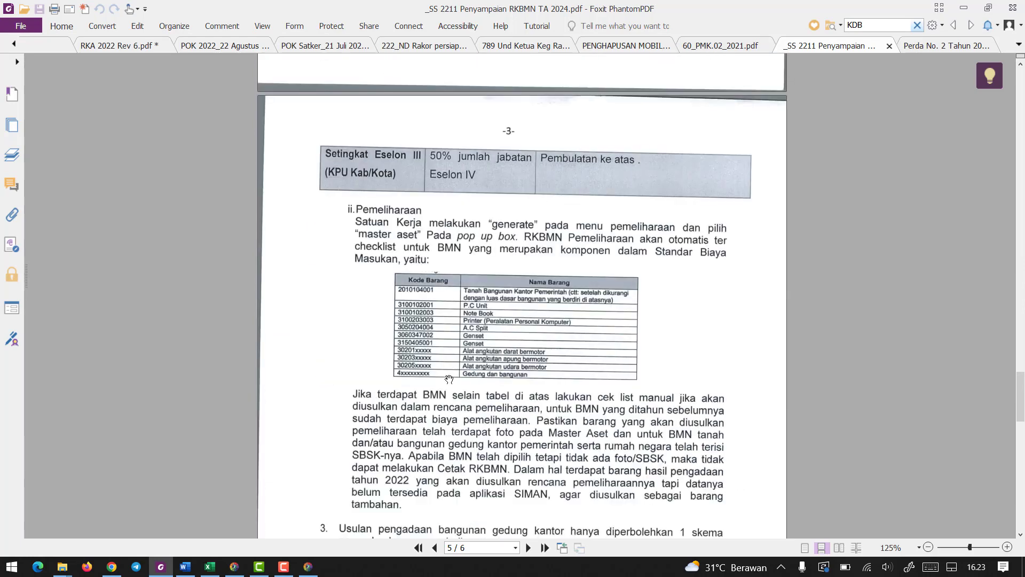
scroll(505, 348, "up", 4, "ctrl")
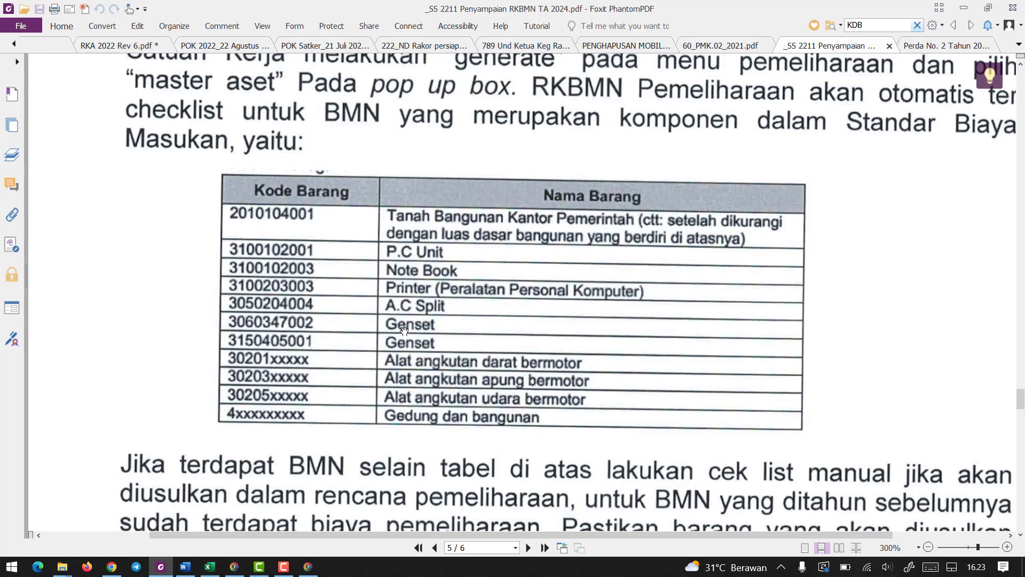
scroll(462, 361, "down", 2, "ctrl")
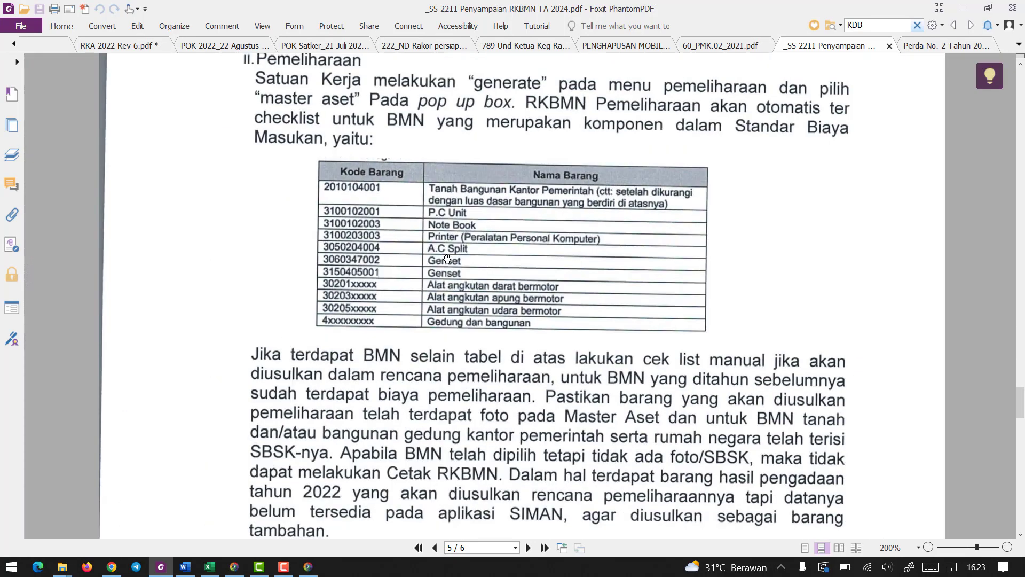
scroll(446, 259, "down", 1, "ctrl")
left_click(964, 7)
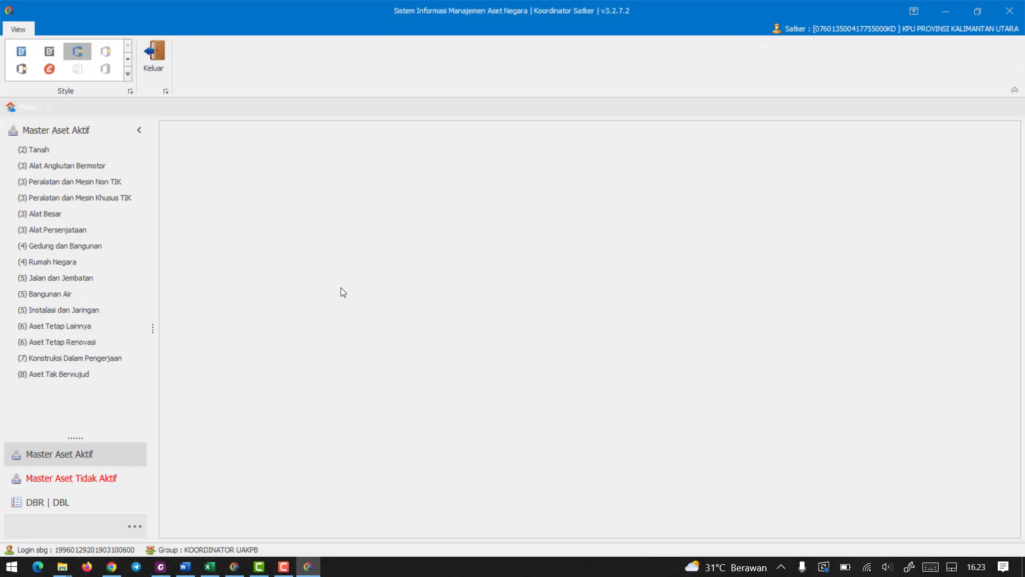
Open the Station Wagon's record under Alat Angkutan Bermotor and view its photo list.
left_click(89, 170)
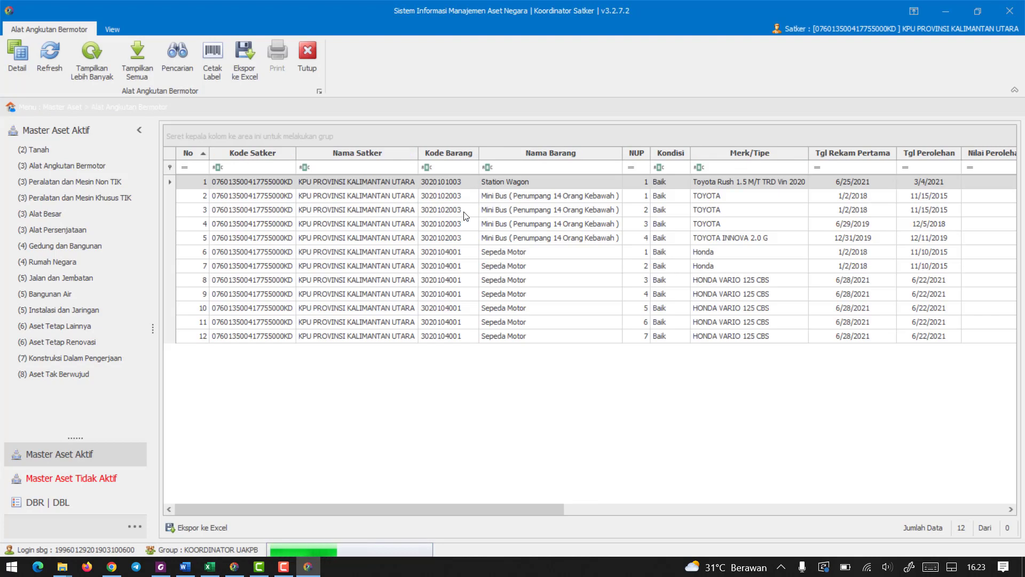
double_click(492, 183)
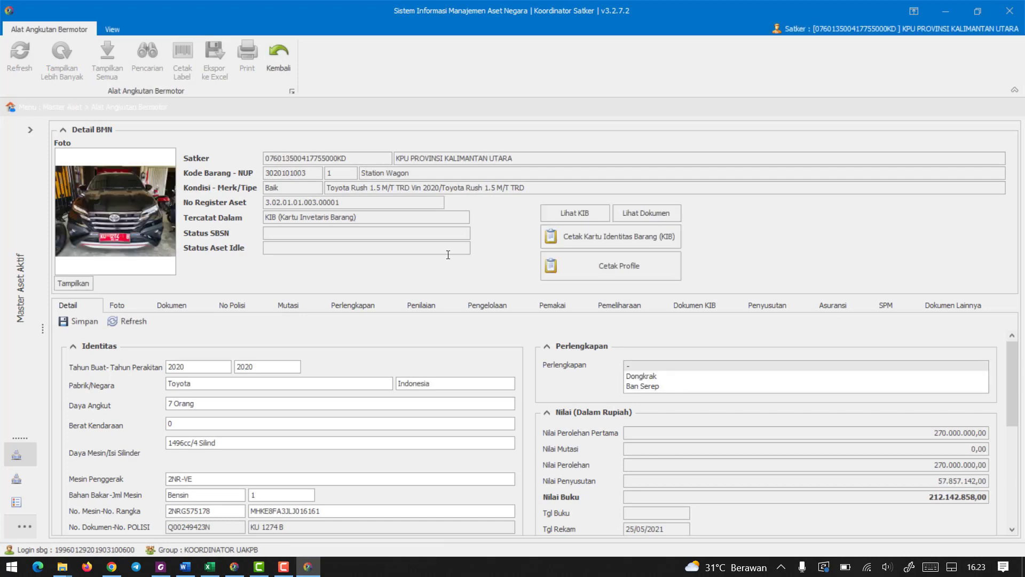
left_click(114, 303)
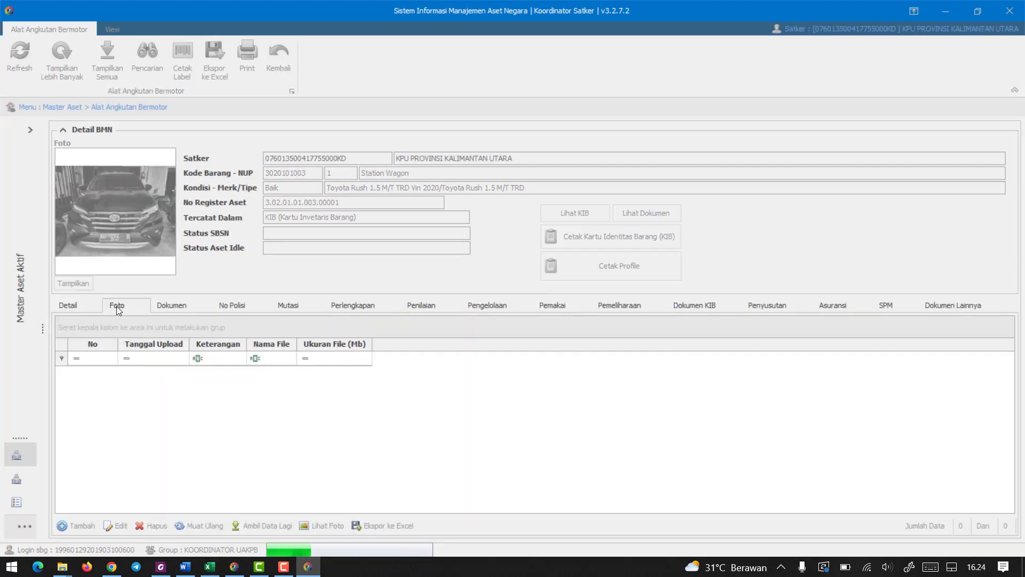
View the blank Riwayat Foto form for adding a Station Wagon photo, discard it and return to the vehicle list.
left_click(75, 531)
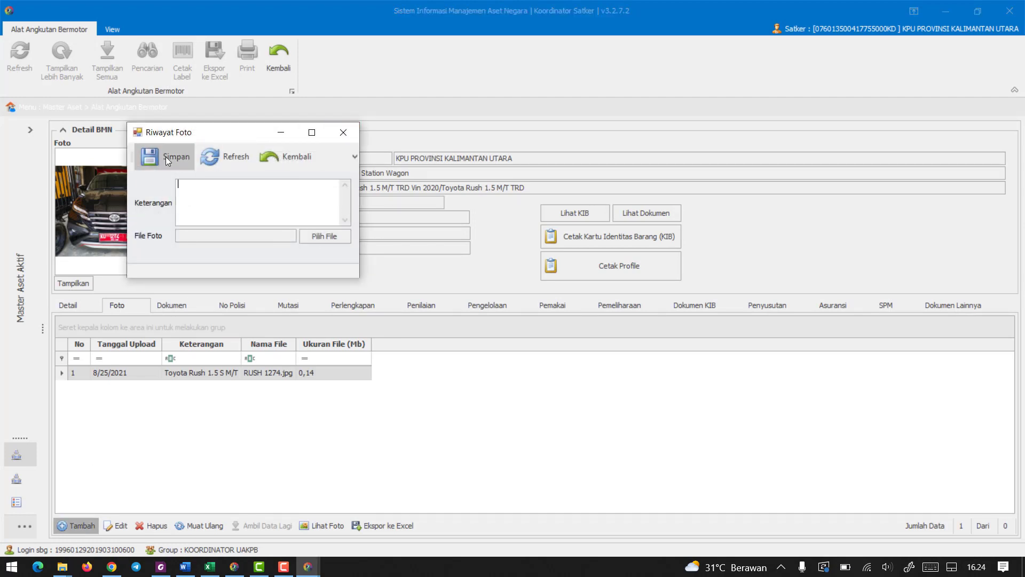
left_click(343, 133)
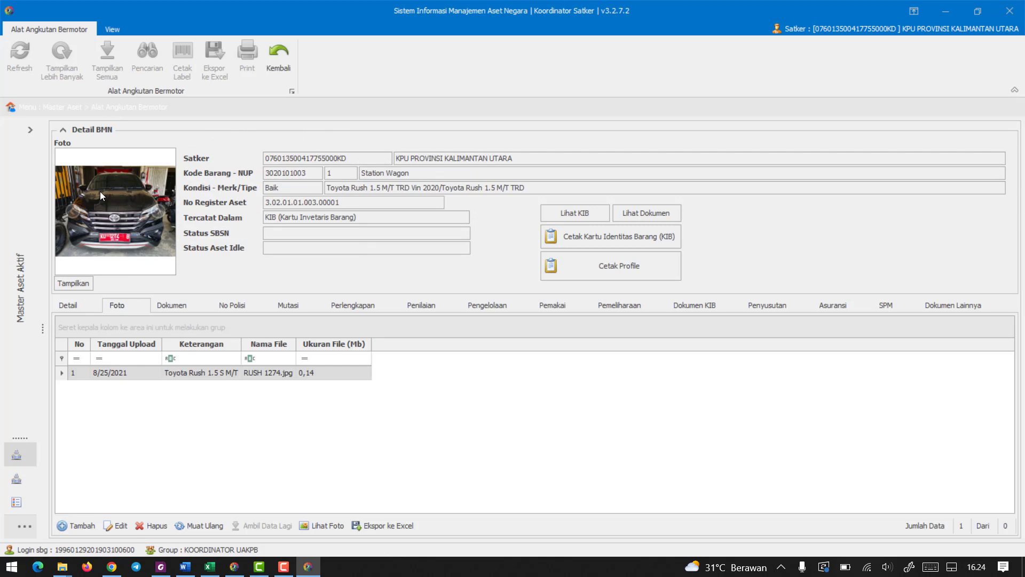
left_click(278, 57)
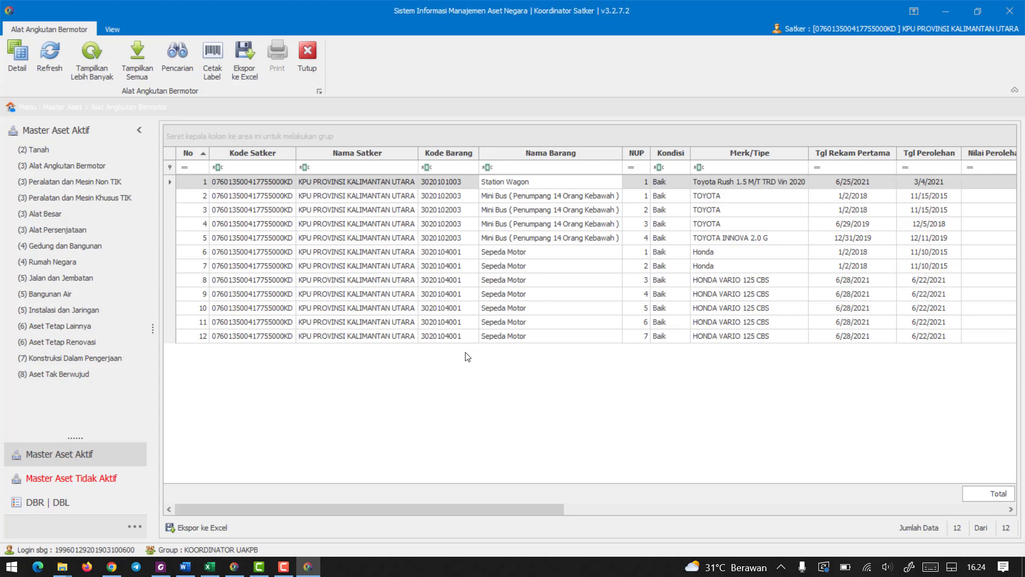
Check the Tanah and Peralatan dan Mesin Khusus TIK asset lists, comparing with the Pemeliharaan item table in the RKBMN PDF.
left_click(81, 154)
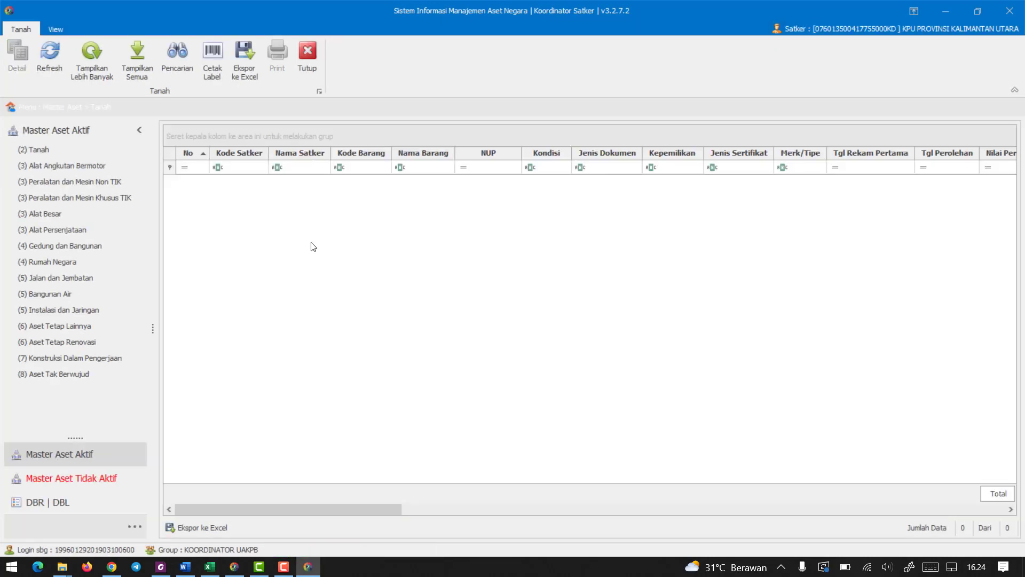
left_click(96, 202)
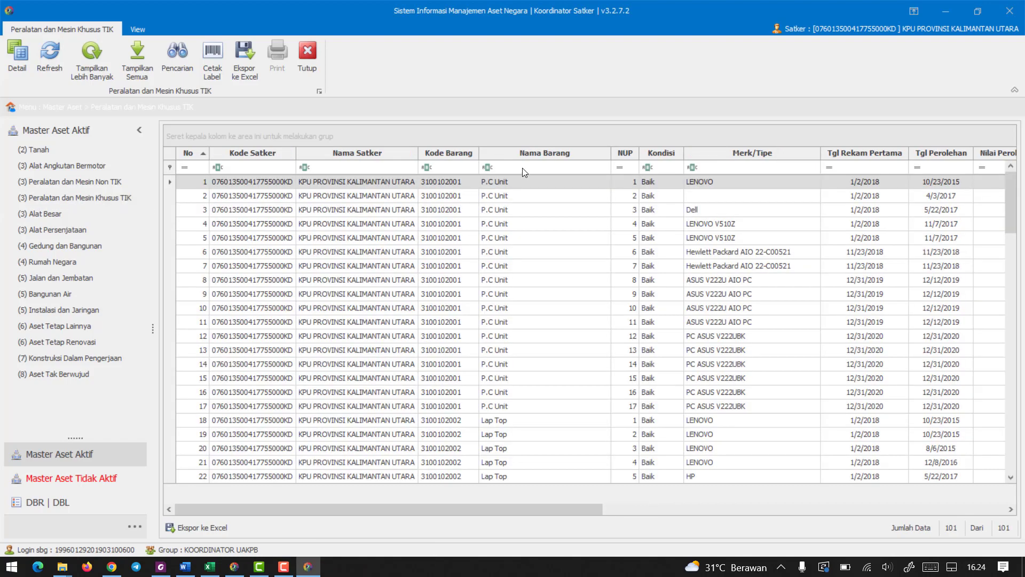
left_click(161, 566)
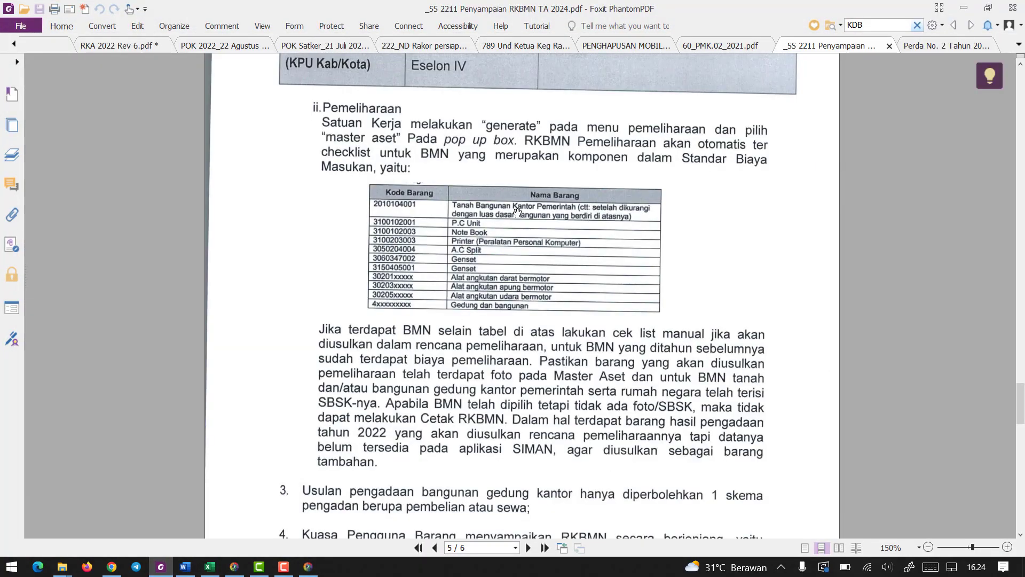
left_click(964, 8)
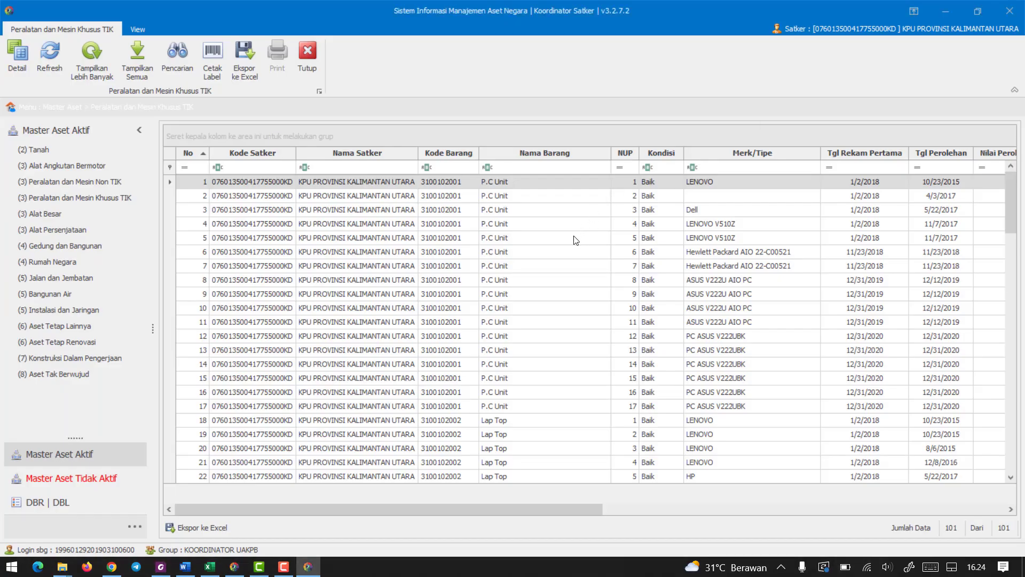
Filter the Peralatan dan Mesin Khusus TIK list by Nama Barang "lap top" and look through the matching assets.
left_click(536, 167)
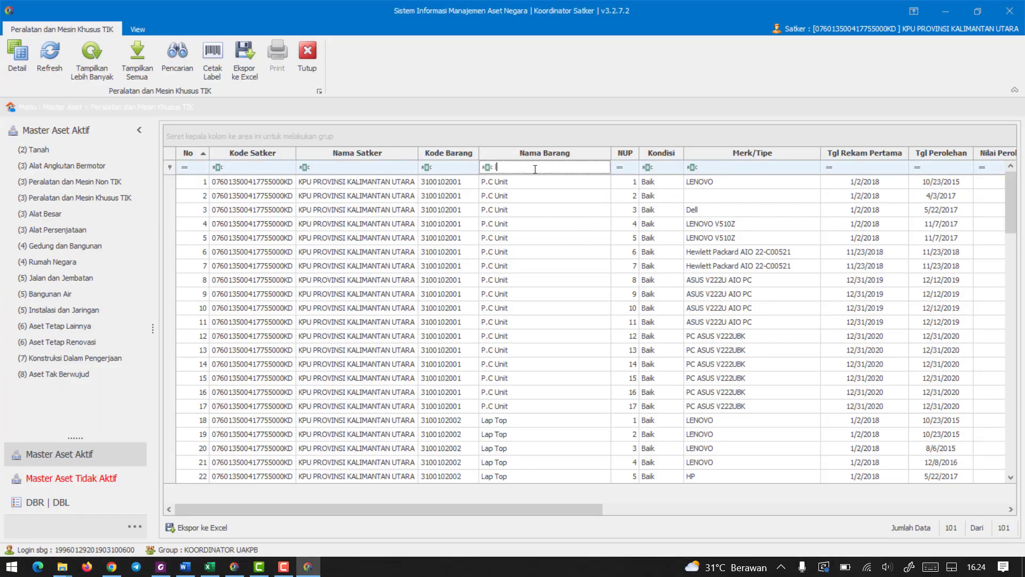
type("lap top")
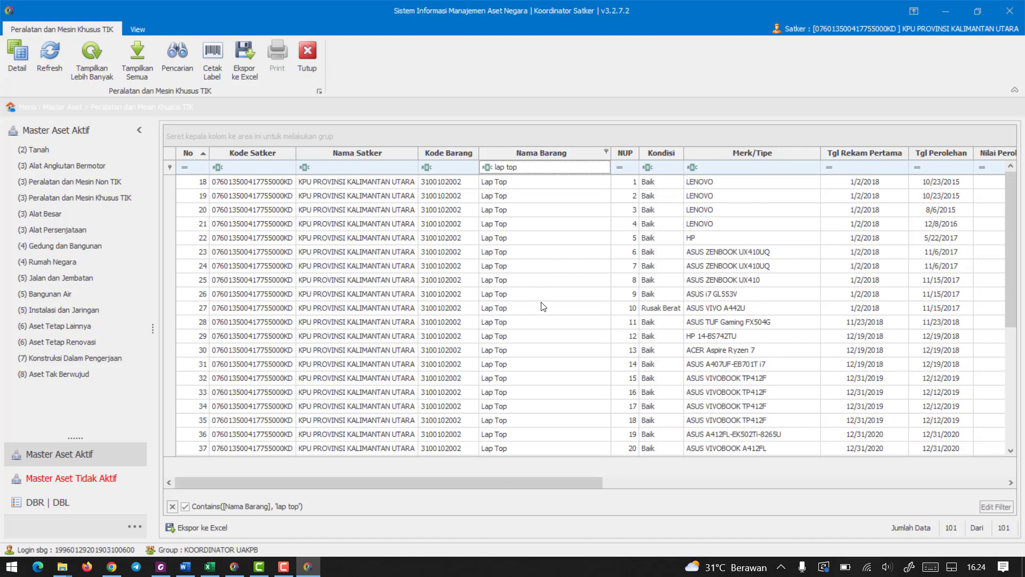
scroll(543, 306, "down", 5)
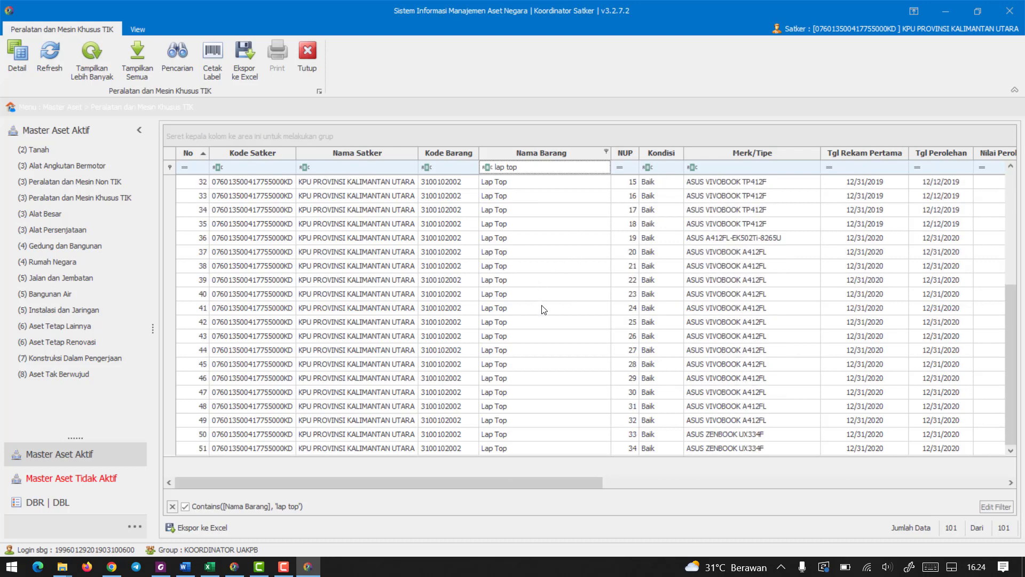
scroll(527, 321, "up", 1)
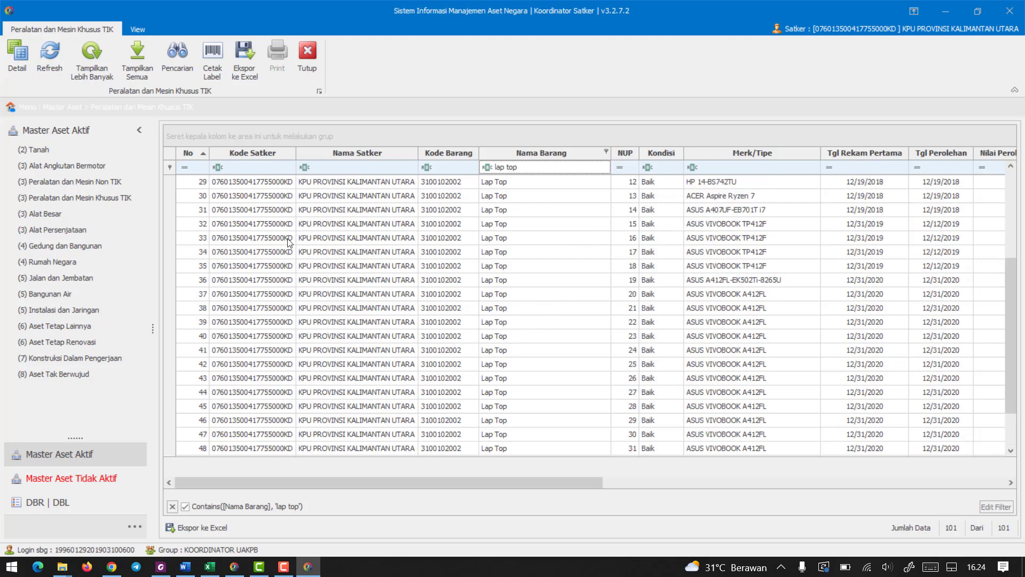
Open the ASUS VIVOBOOK TP412F laptop with NUP 15, view its uploaded photo and return to the asset list.
left_click(197, 228)
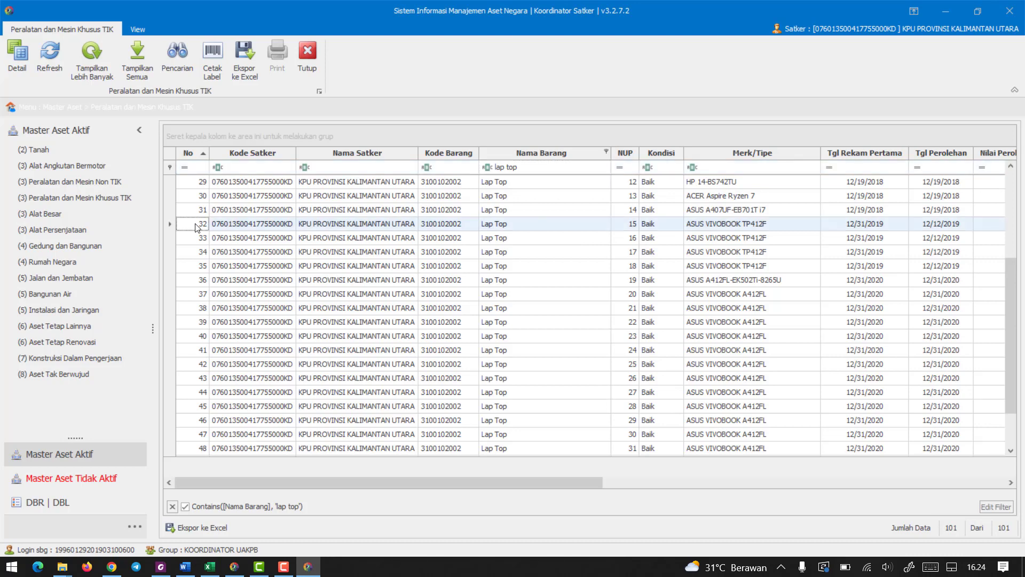
double_click(197, 227)
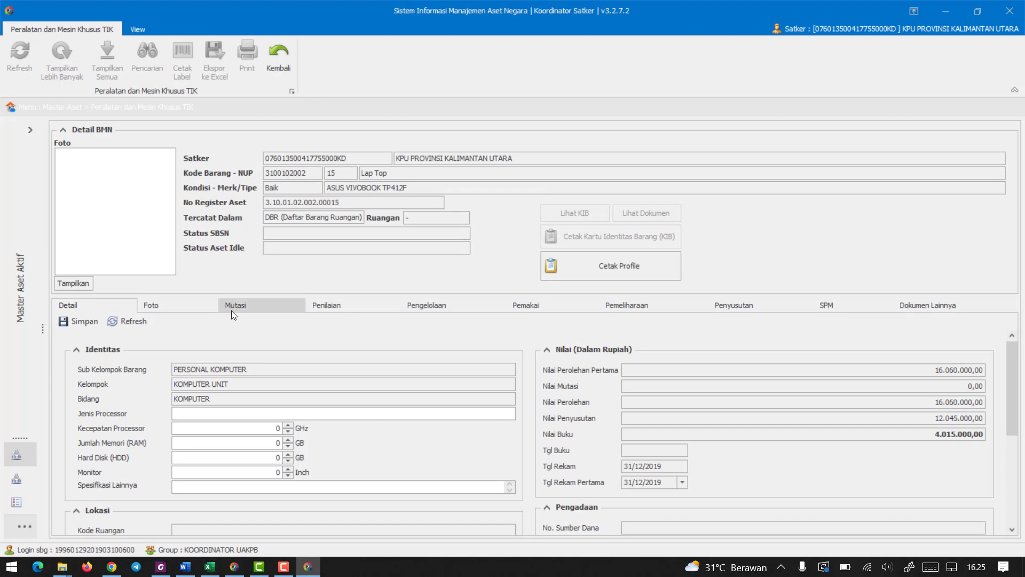
left_click(181, 302)
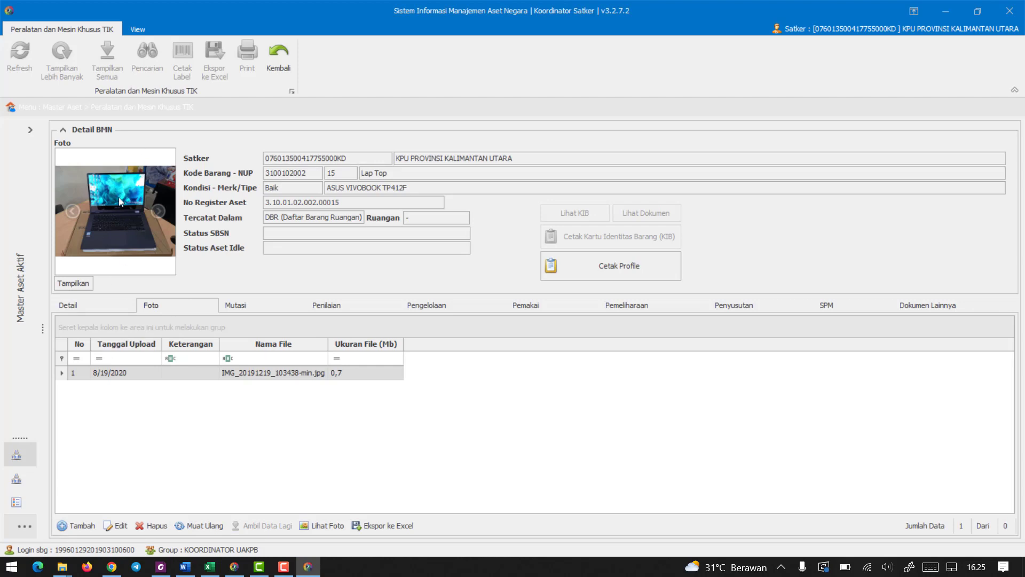
left_click(283, 54)
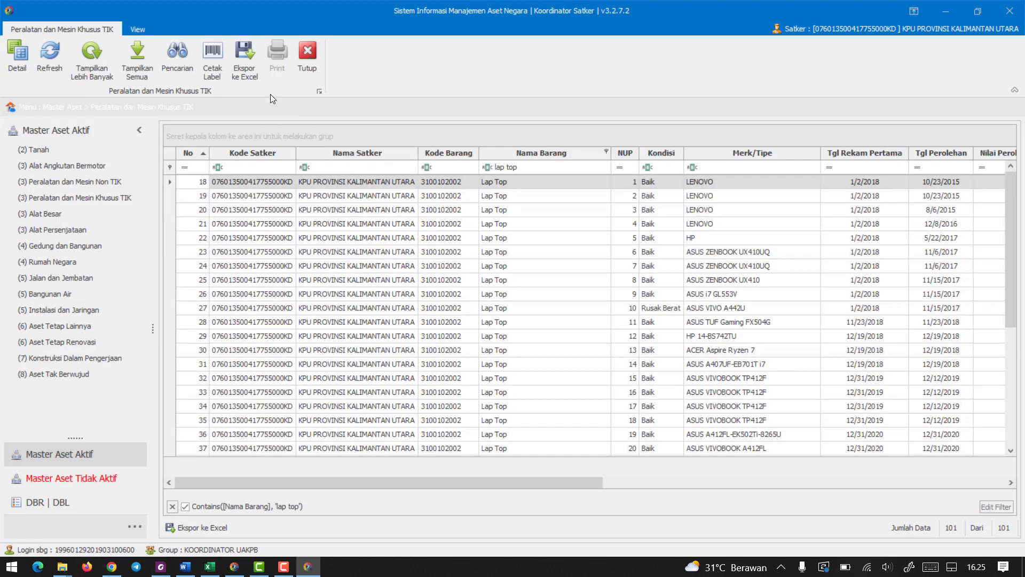
Close the asset list, exit Master Aset, and open the Permohonan Perencanaan list in SIMAN's Perencanaan module.
left_click(302, 57)
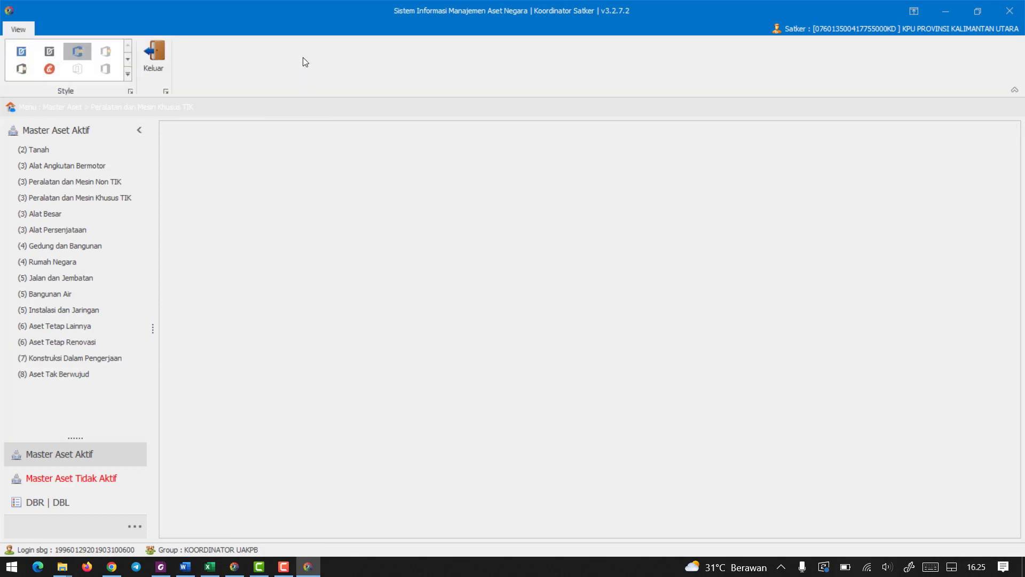
left_click(161, 61)
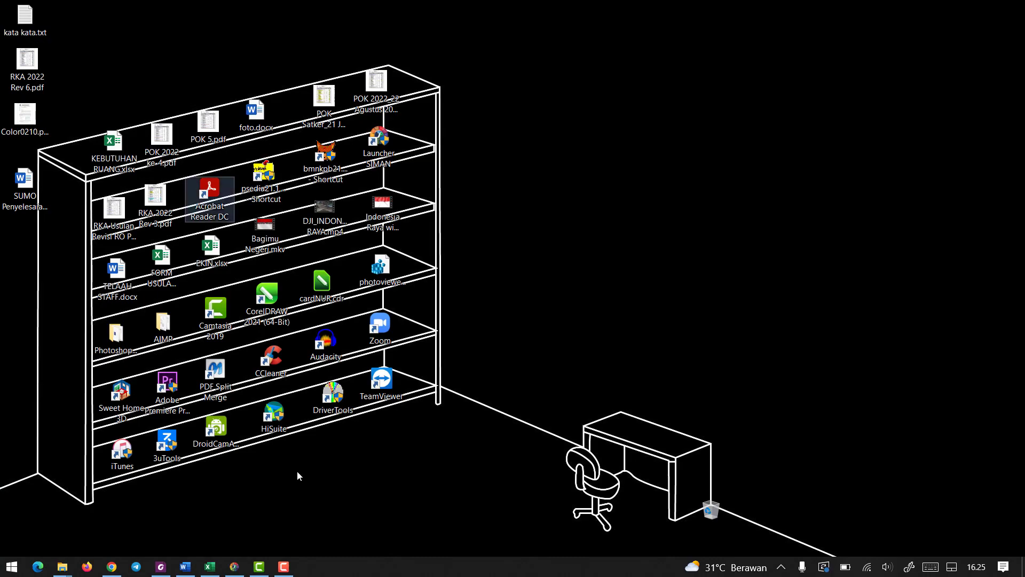
left_click(233, 566)
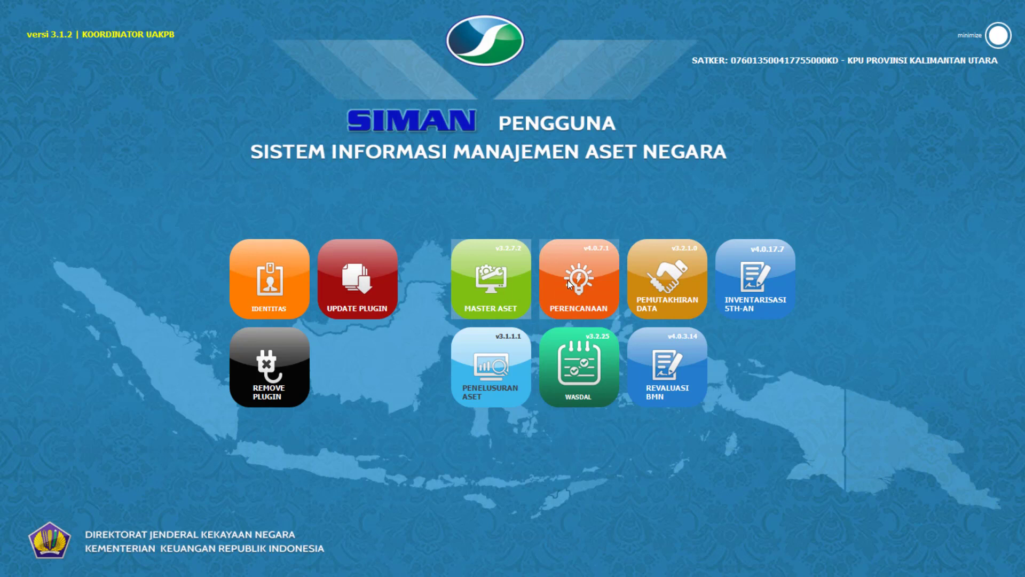
left_click(582, 280)
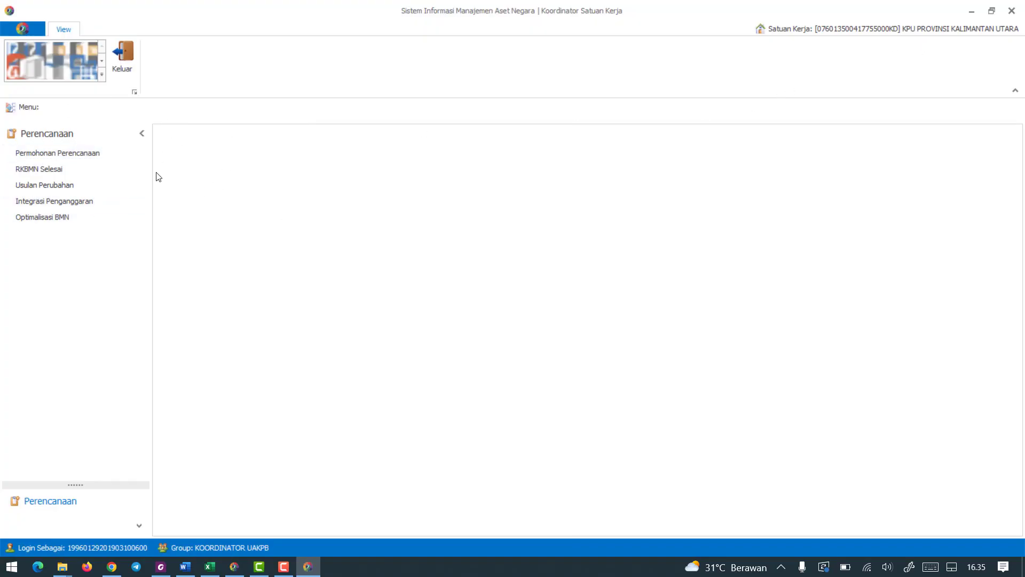
left_click(84, 155)
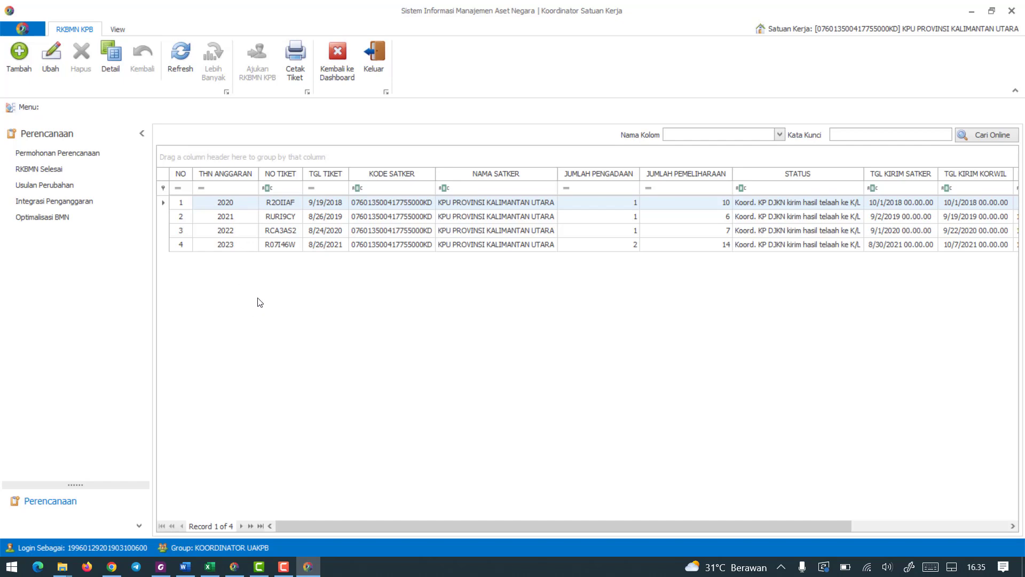
Review steps 5 and 6 in LANGKAH.docx and the A. PENGADAAN instructions for AA (Alat Angkut) in Word.
left_click(161, 566)
scroll(404, 363, "up", 5)
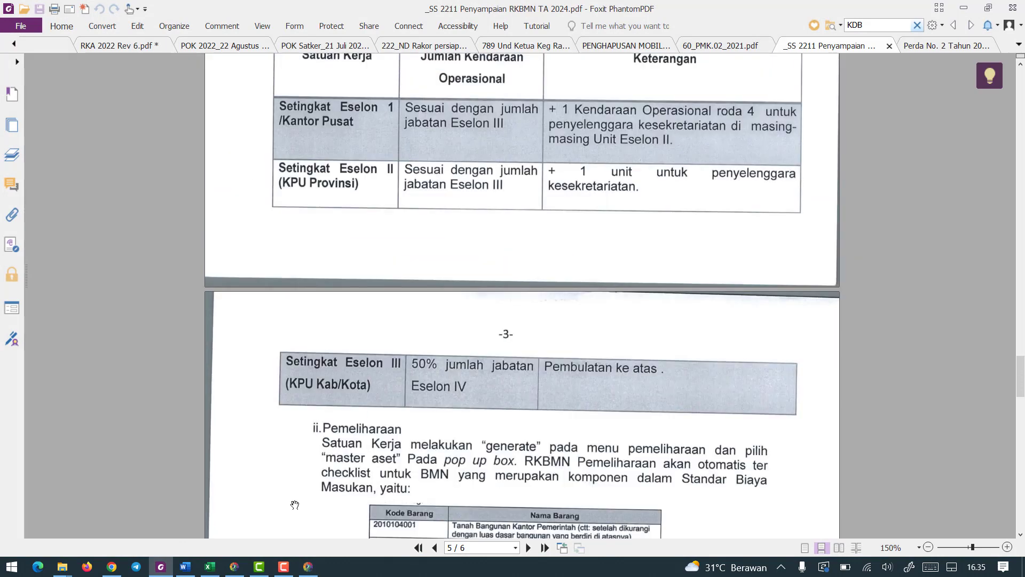
left_click(186, 566)
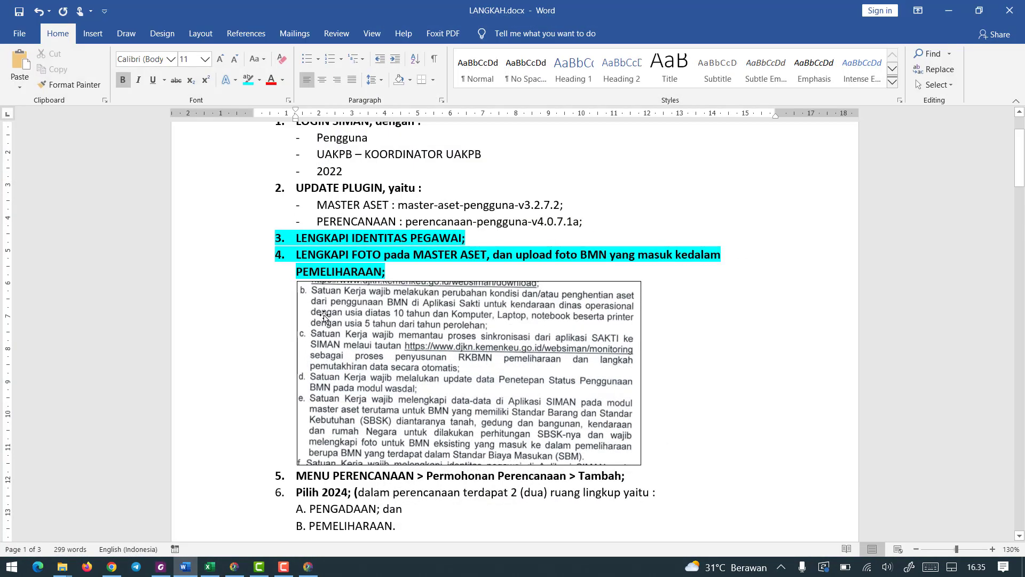
scroll(307, 278, "down", 4)
scroll(307, 278, "up", 4)
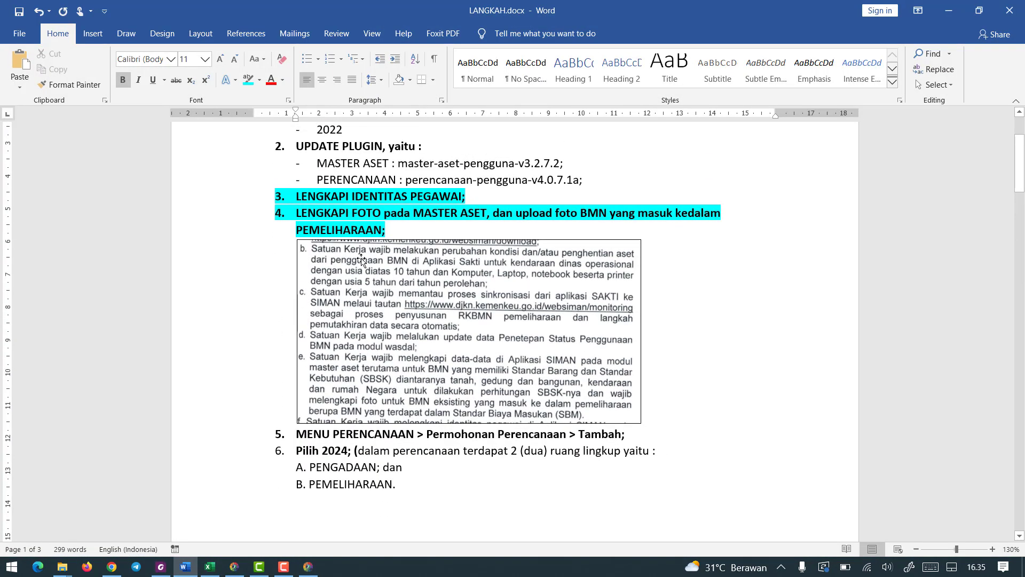
scroll(413, 276, "down", 5)
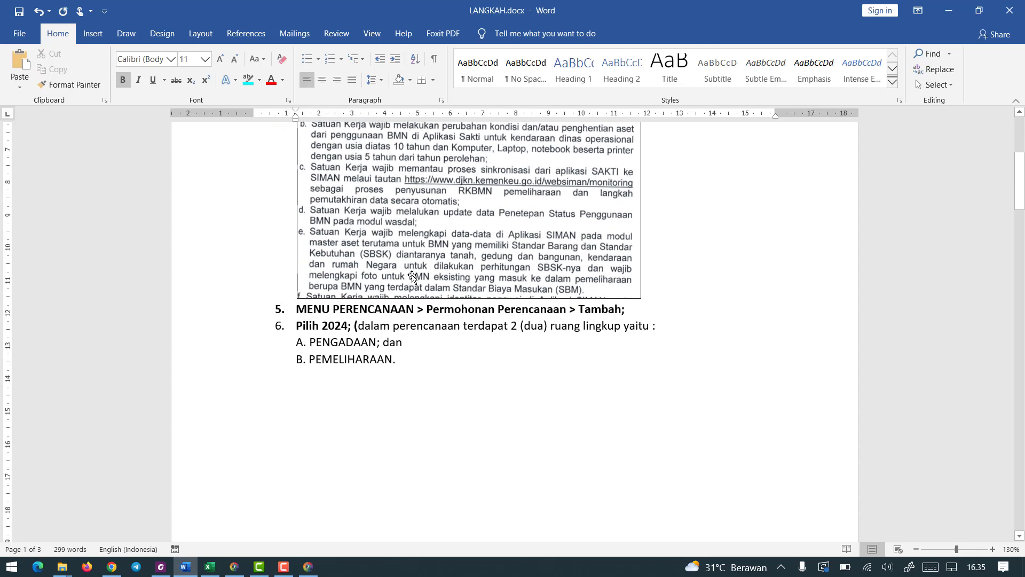
left_click_drag(309, 273, 633, 270)
left_click(477, 330)
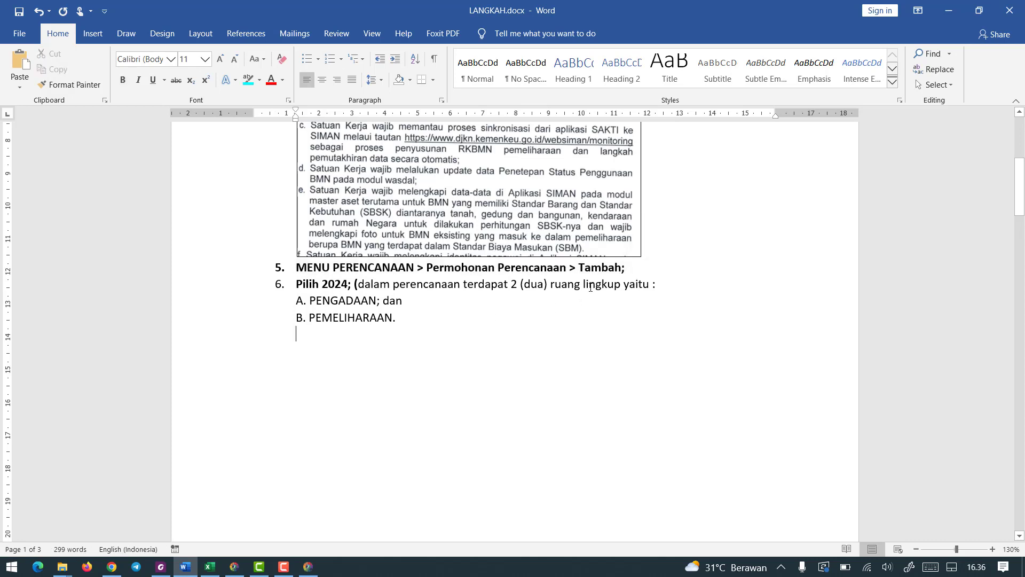
scroll(524, 267, "down", 1)
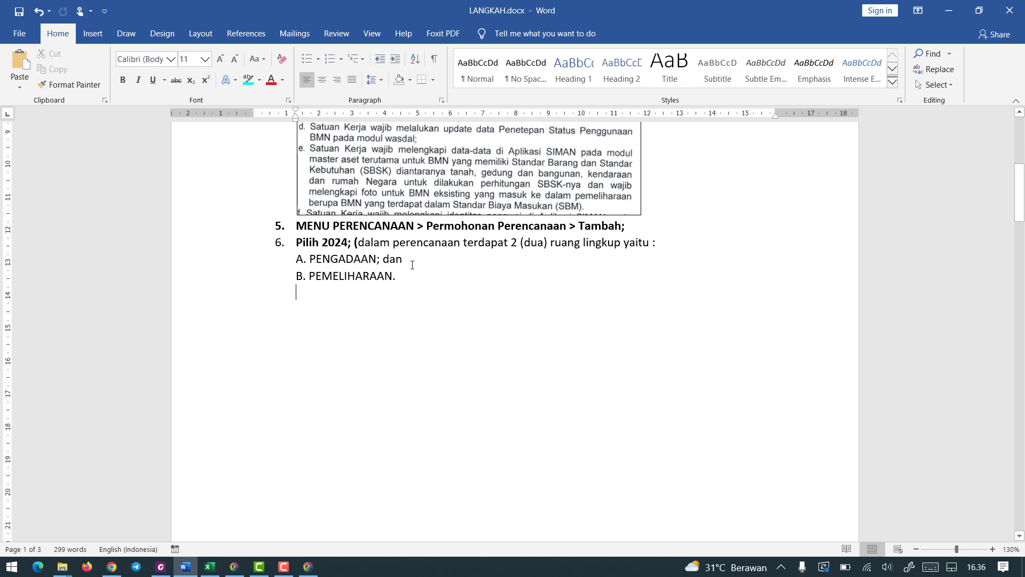
left_click_drag(309, 257, 304, 282)
scroll(334, 304, "down", 15)
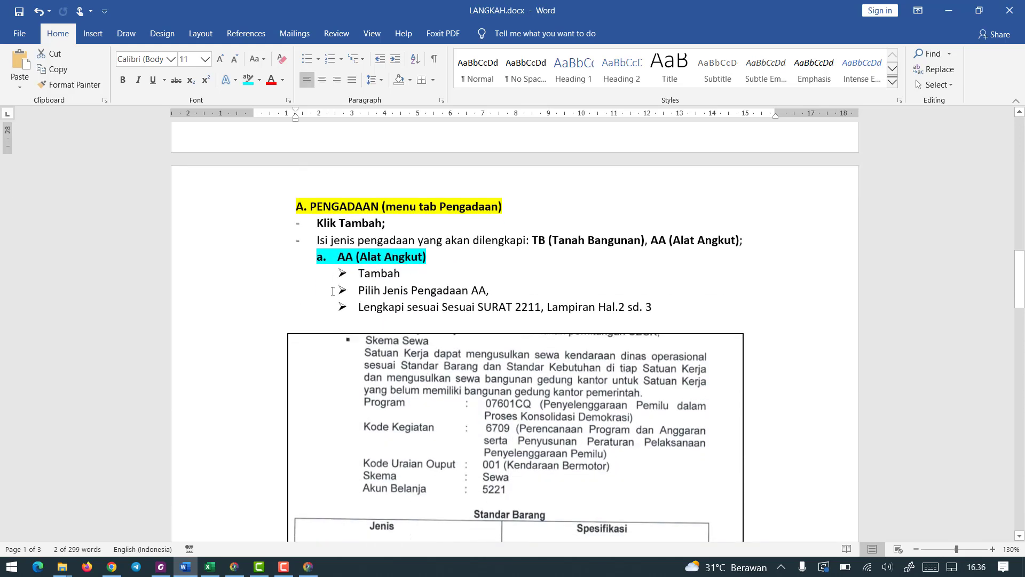
scroll(332, 291, "up", 3)
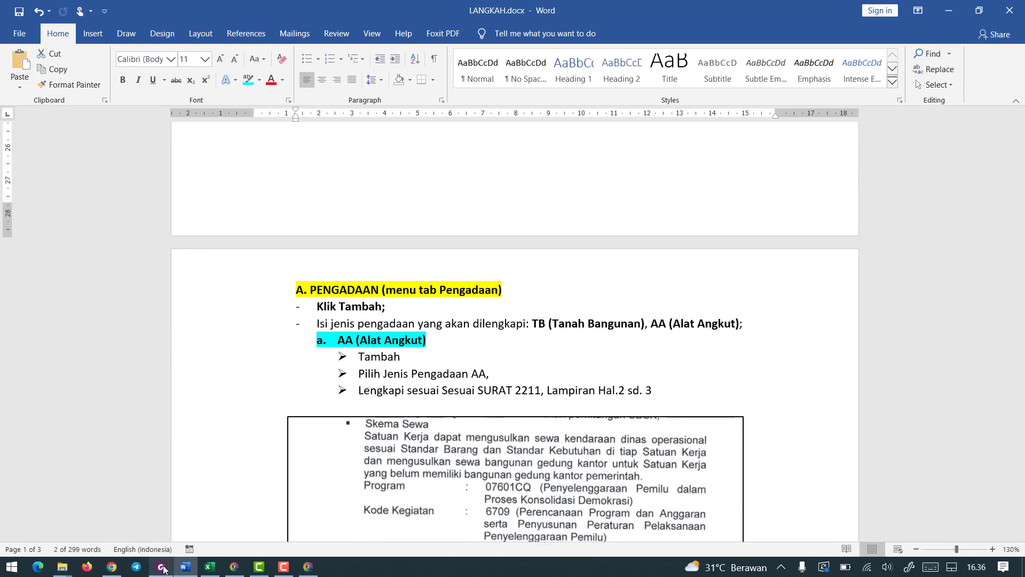
Switch to the RKBMN TA 2024 PDF and read the Pengadaan guidance for Skema Pembelian and Skema Sewa.
left_click(162, 567)
scroll(536, 268, "up", 10)
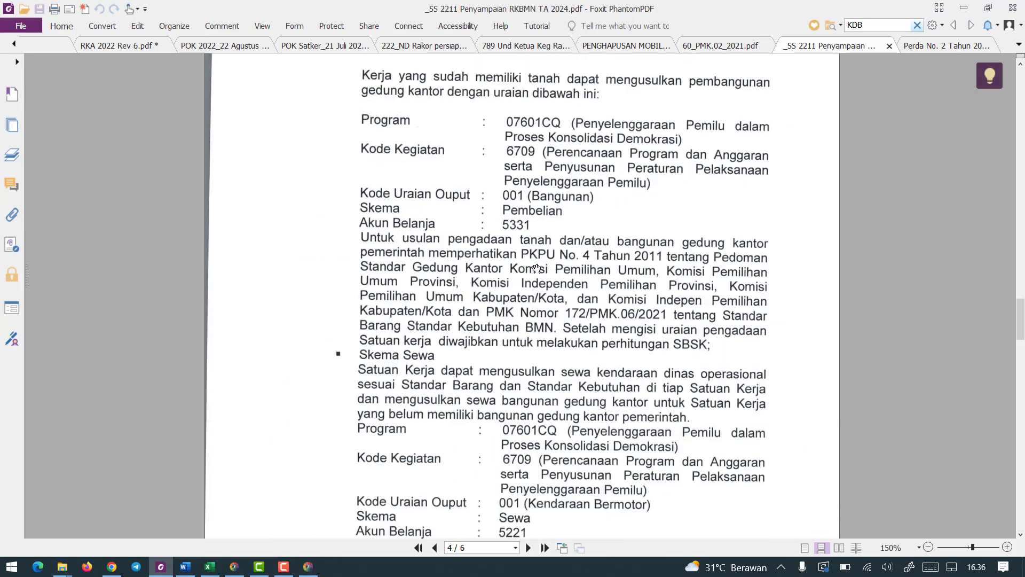
scroll(534, 267, "up", 13)
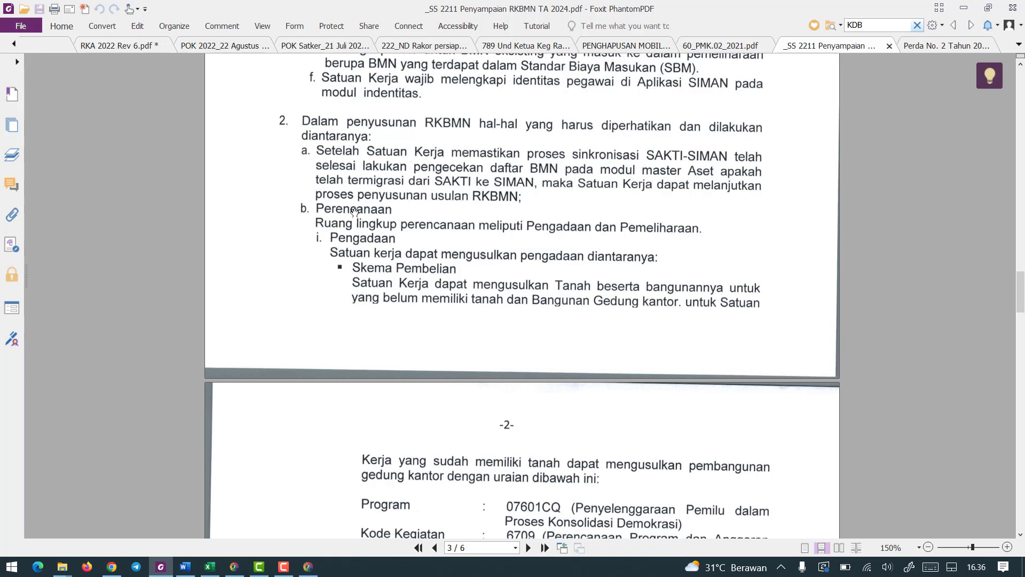
scroll(360, 225, "down", 1)
scroll(379, 225, "down", 1)
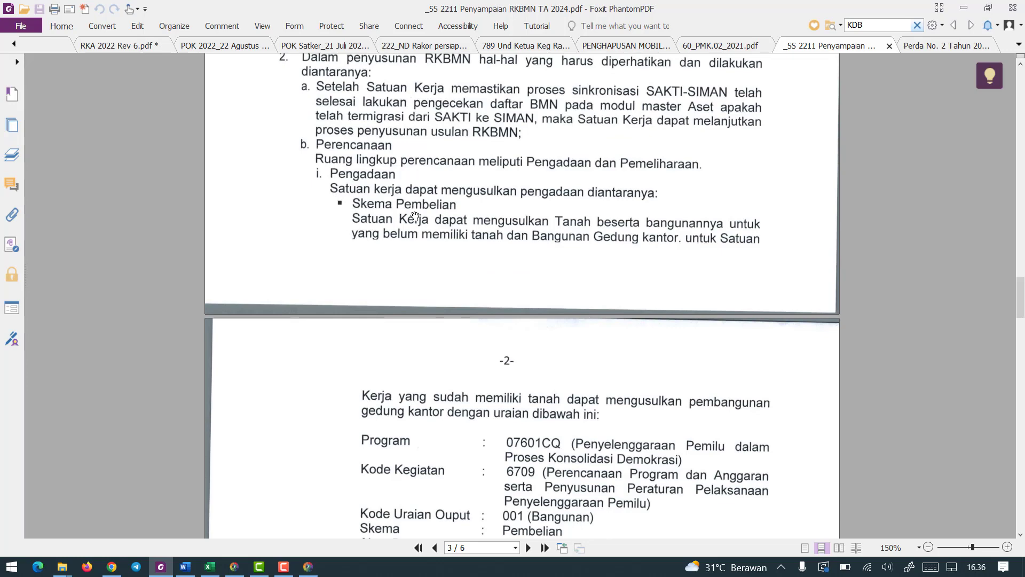
scroll(415, 216, "down", 10)
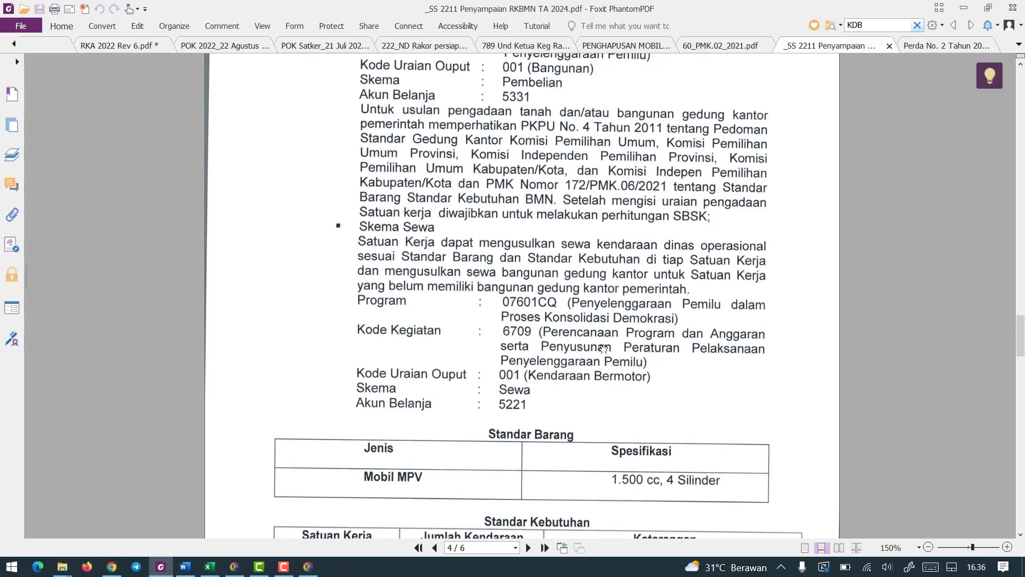
scroll(550, 402, "down", 1)
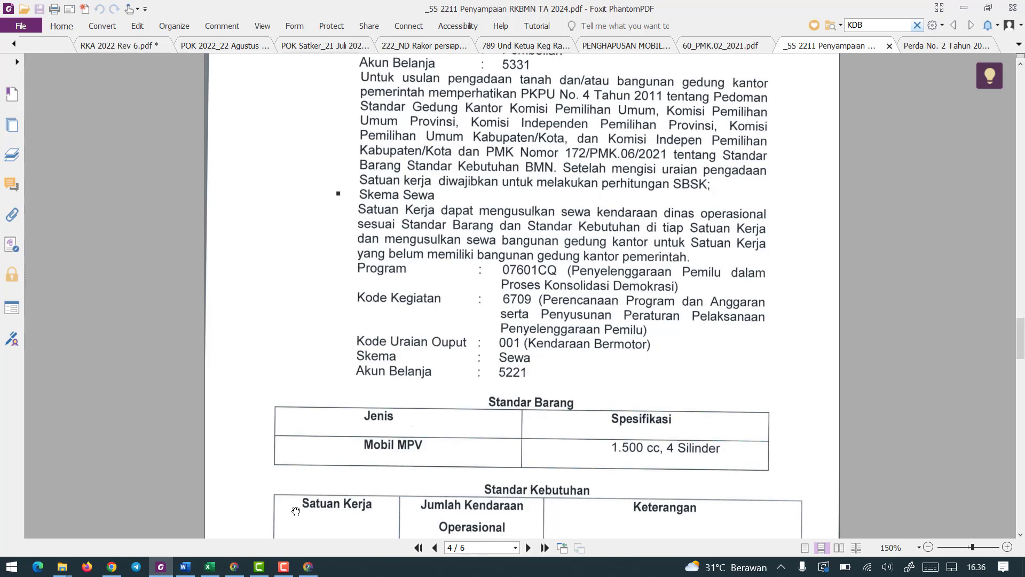
In SIMAN, create a new Permohonan Perencanaan for Tahun Anggaran 2024 and return to the request list.
left_click(308, 567)
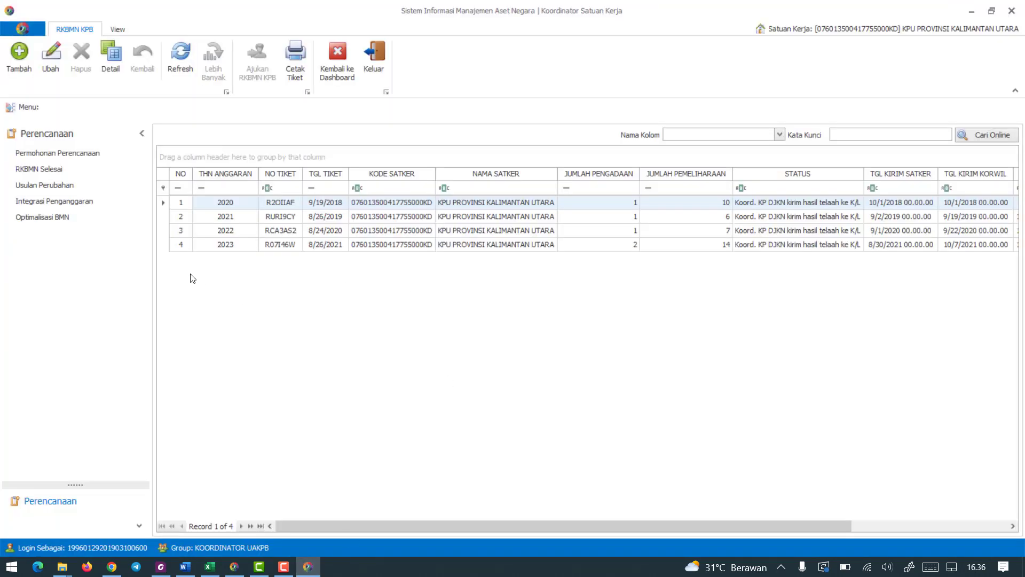
left_click(80, 156)
left_click(20, 67)
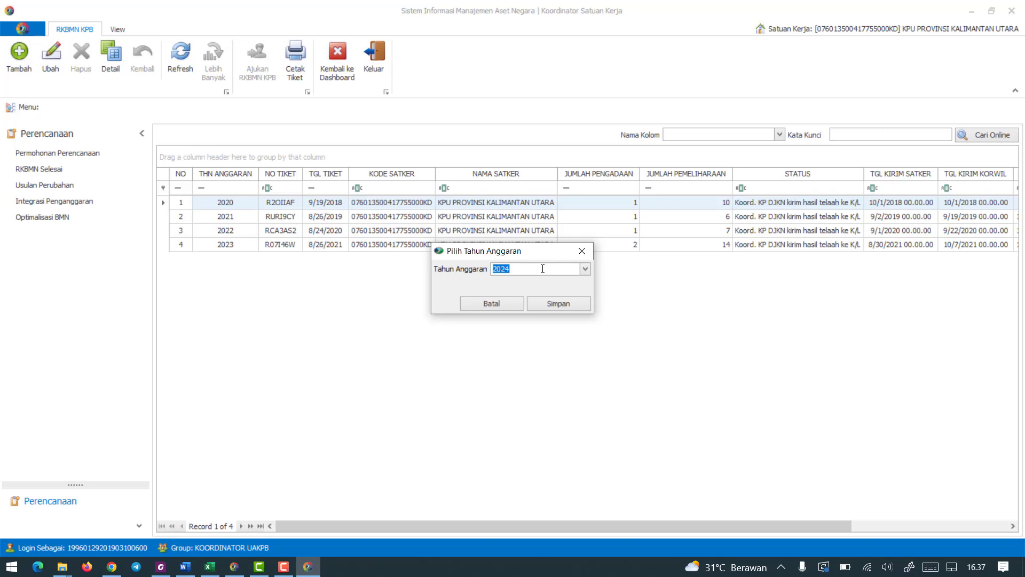
left_click(566, 303)
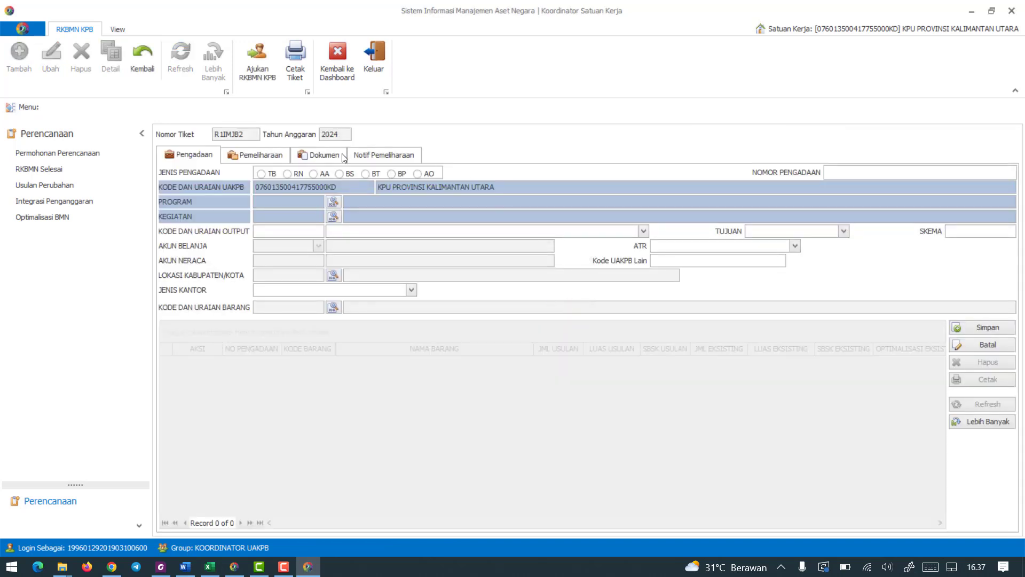
left_click(73, 155)
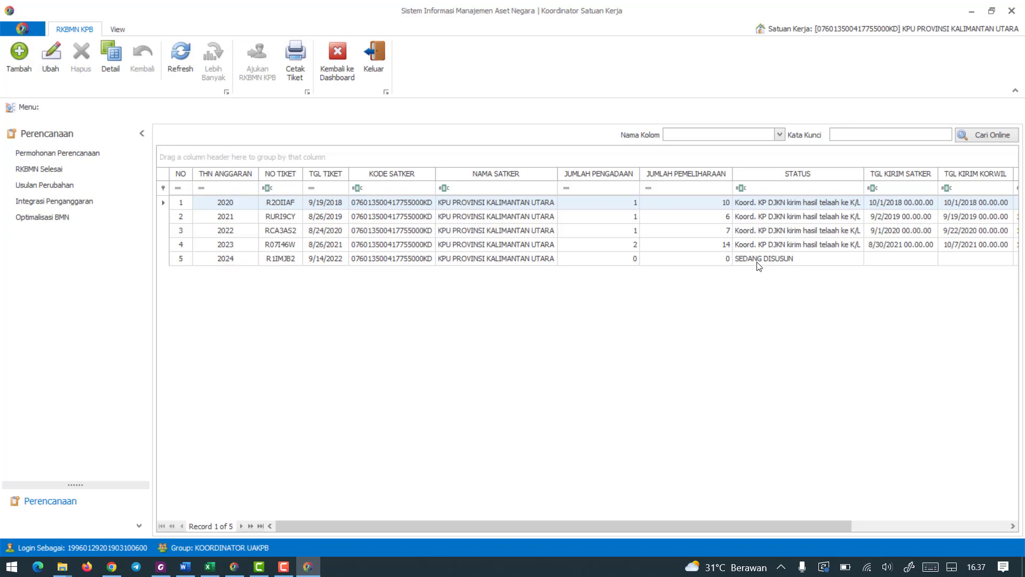
Open the 2024 planning request, look through its Pemeliharaan and Dokumen sections, and return to Pengadaan.
double_click(238, 260)
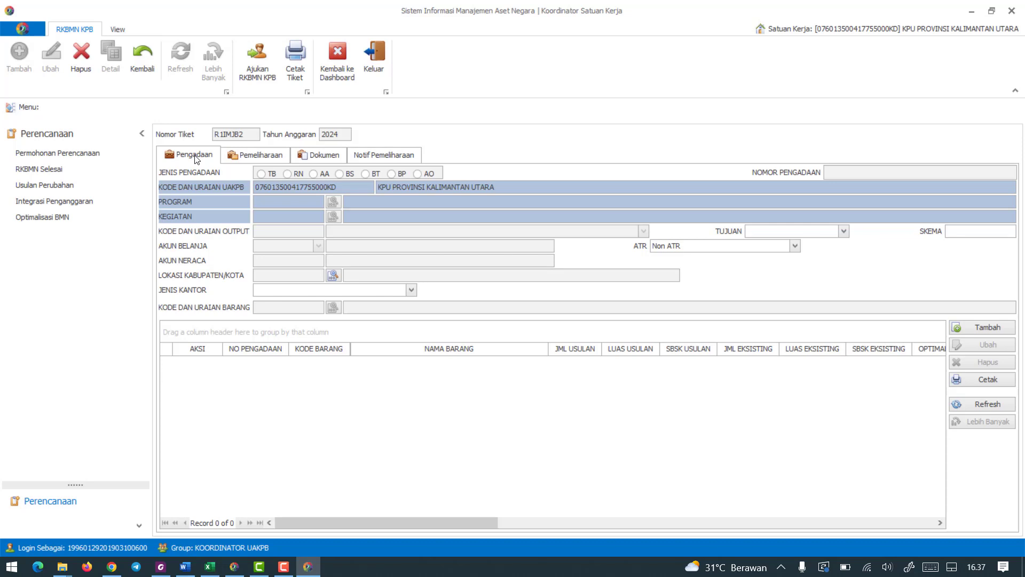
left_click(242, 157)
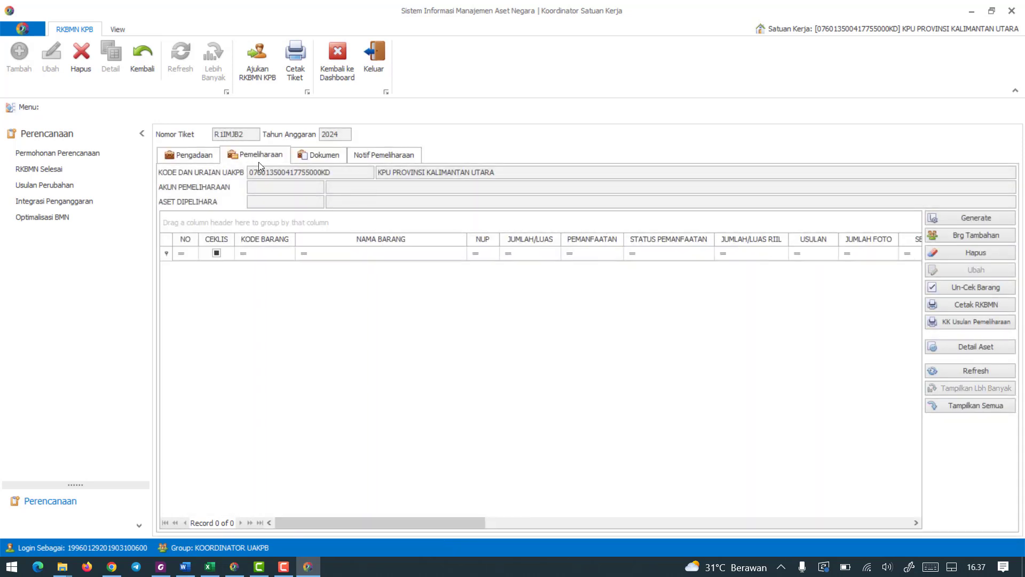
left_click(323, 155)
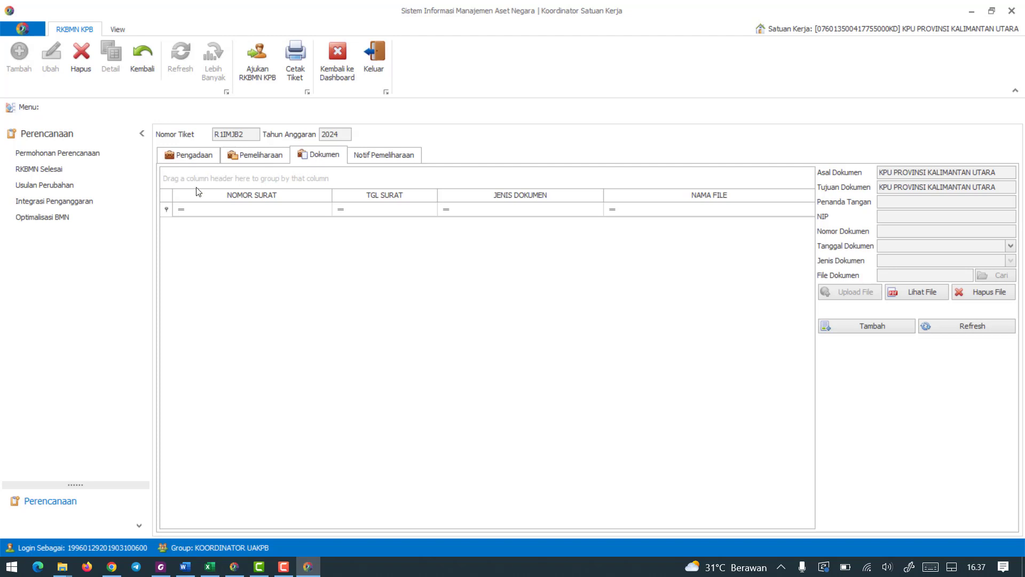
left_click(206, 156)
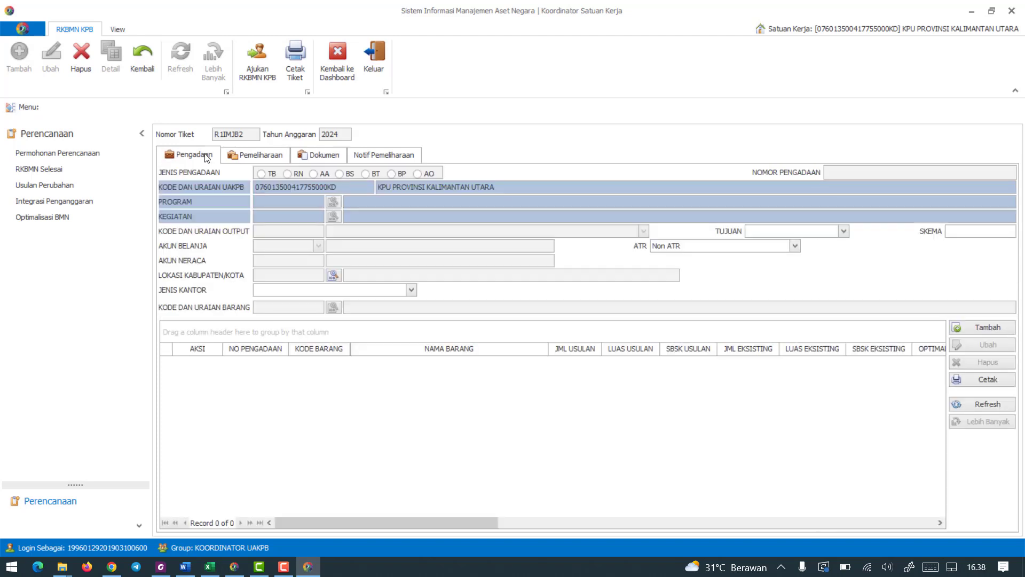
Read the Skema Sewa codes, Standar Barang and Standar Kebutuhan tables in the RKBMN PDF, and return to SIMAN.
left_click(157, 567)
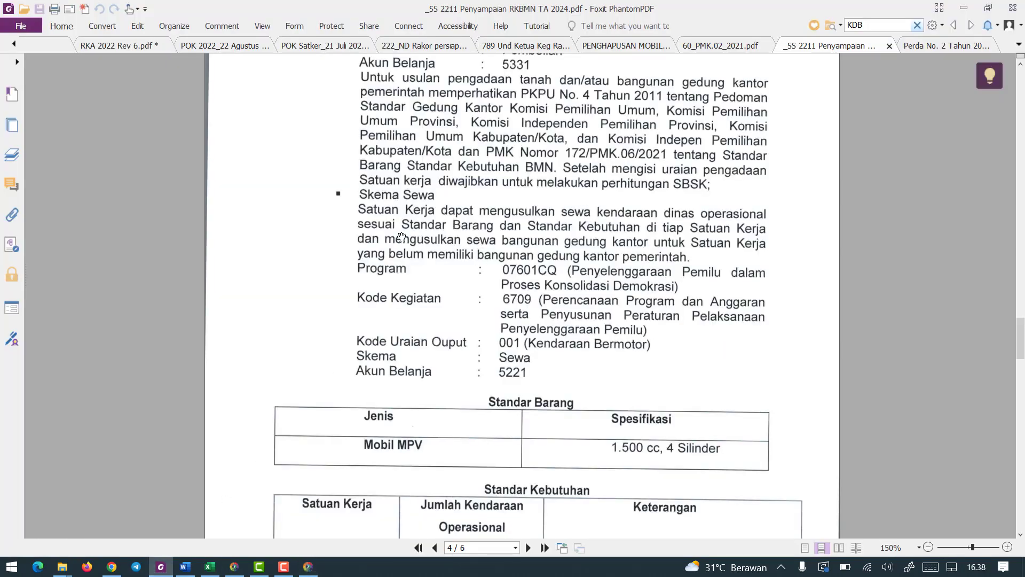
scroll(404, 196, "down", 1)
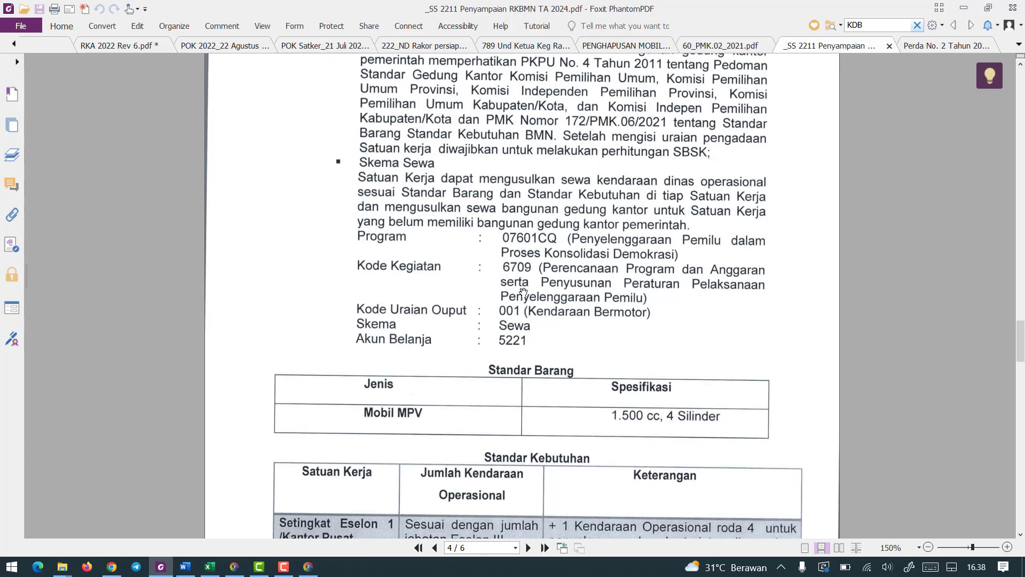
scroll(502, 295, "down", 2)
scroll(395, 355, "down", 2)
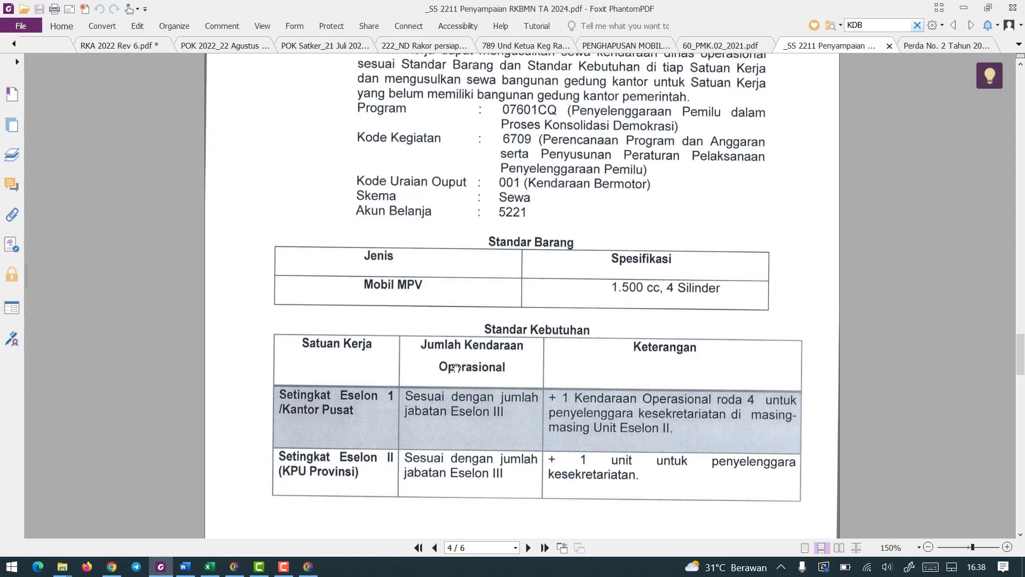
scroll(456, 367, "down", 6)
scroll(456, 368, "down", 1)
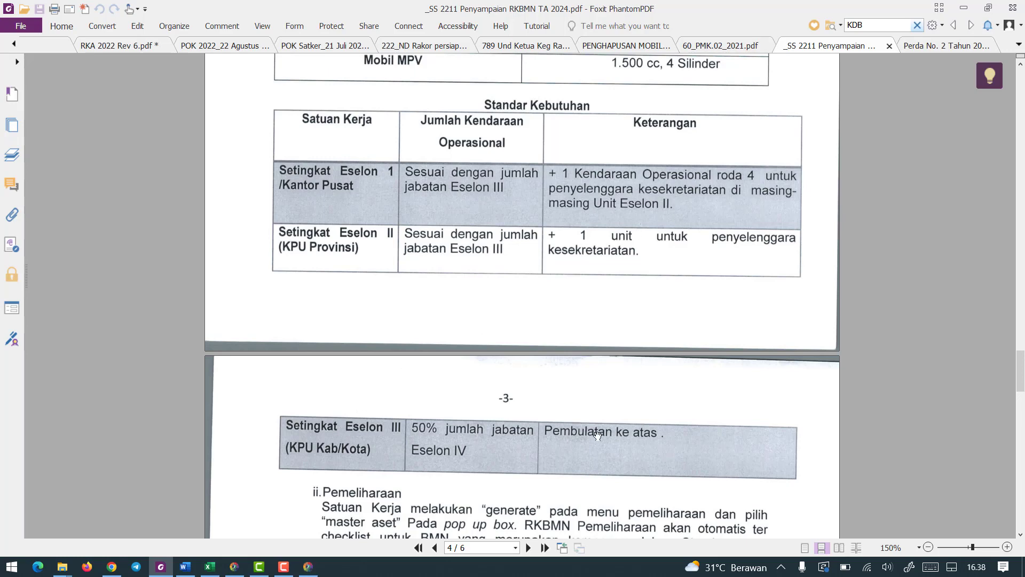
scroll(593, 433, "up", 1)
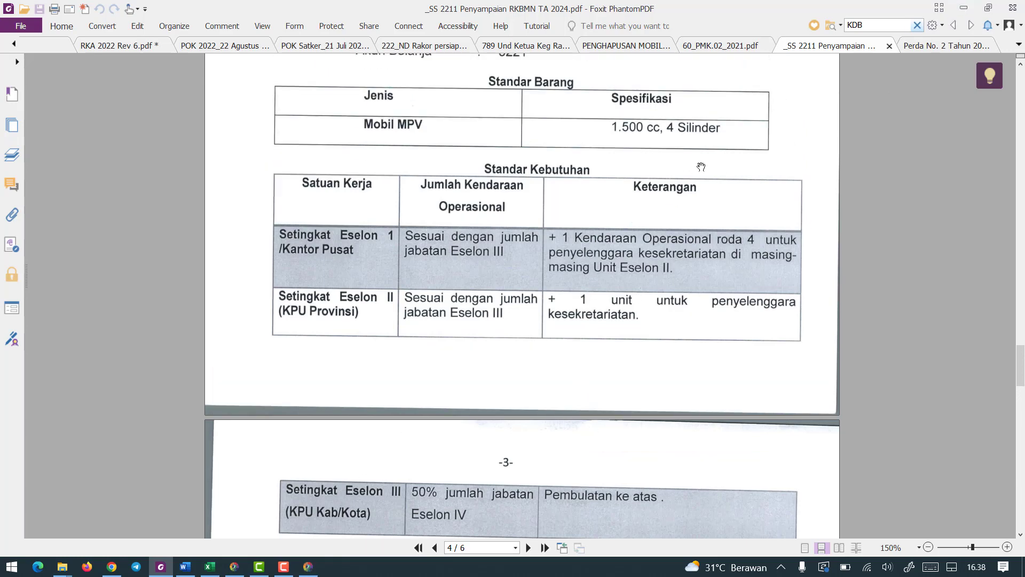
scroll(641, 199, "up", 3)
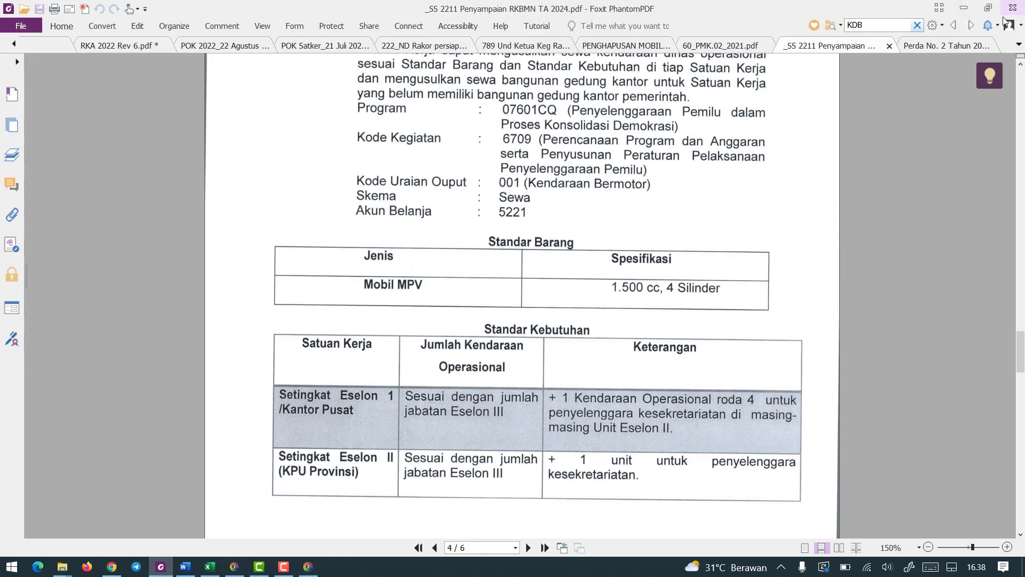
left_click(963, 7)
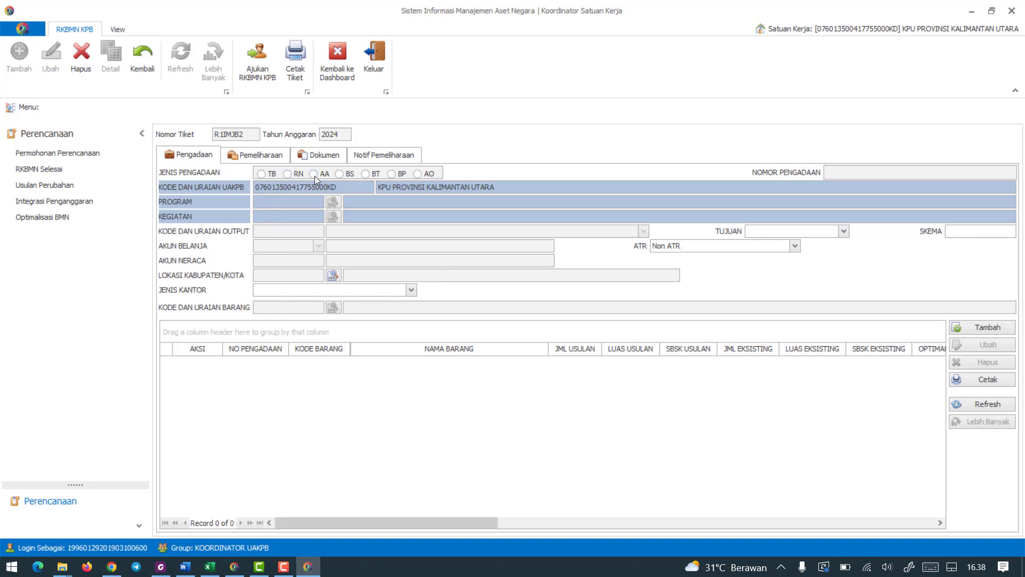
Start a new procurement entry in the 2024 request with Jenis Pengadaan AA.
left_click(974, 327)
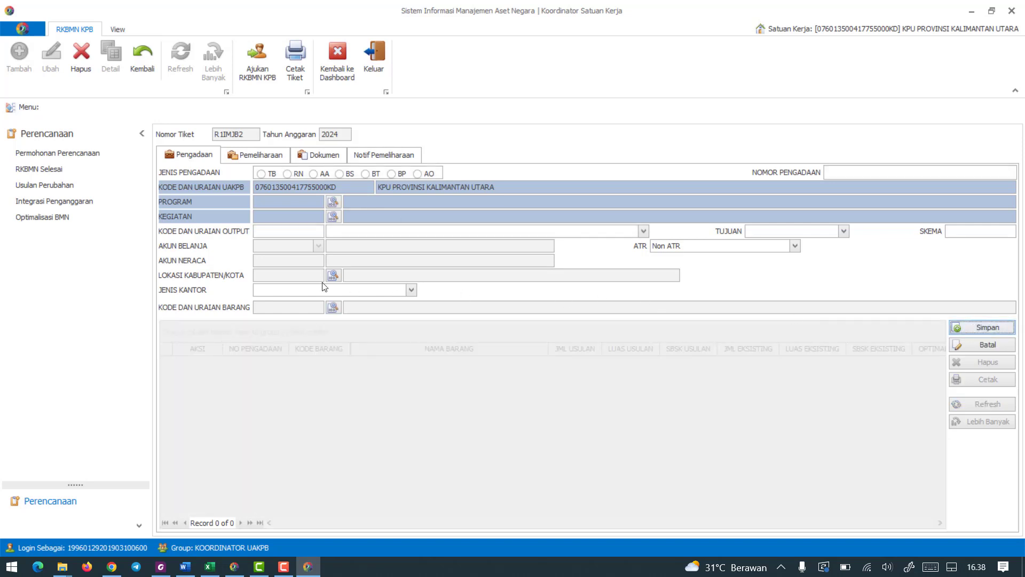
left_click(313, 174)
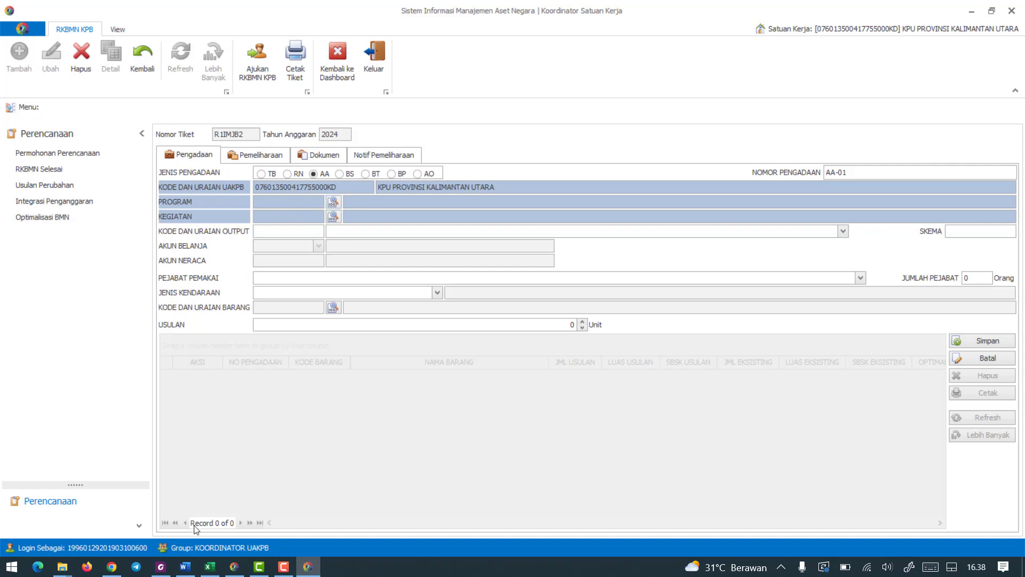
Check the program code in the RKBMN PDF, return to SIMAN, and set Program to 07601CQ, Penyelenggaraan Pemilu dalam Proses Konsolidasi Demokrasi.
left_click(161, 565)
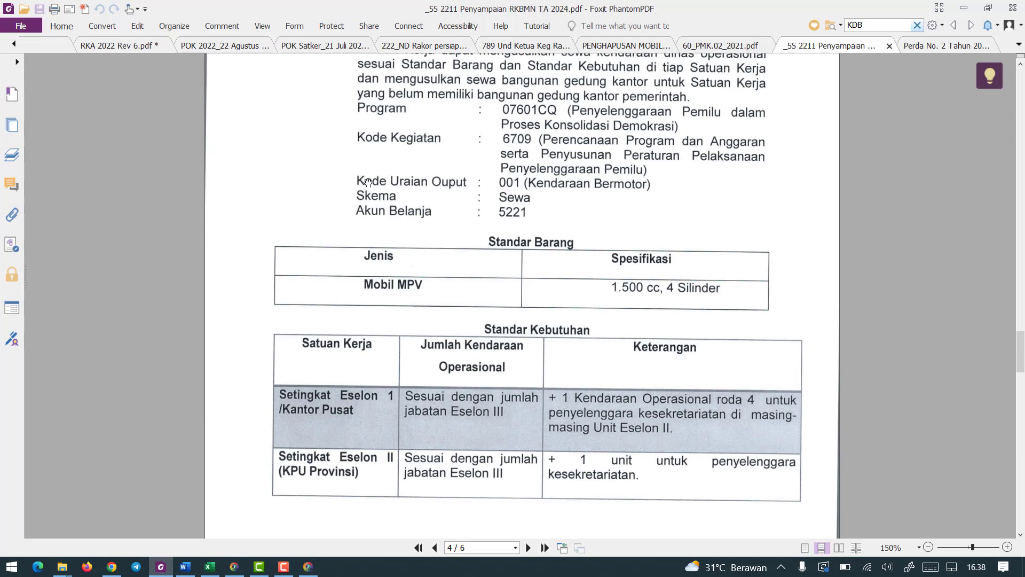
scroll(376, 139, "up", 1)
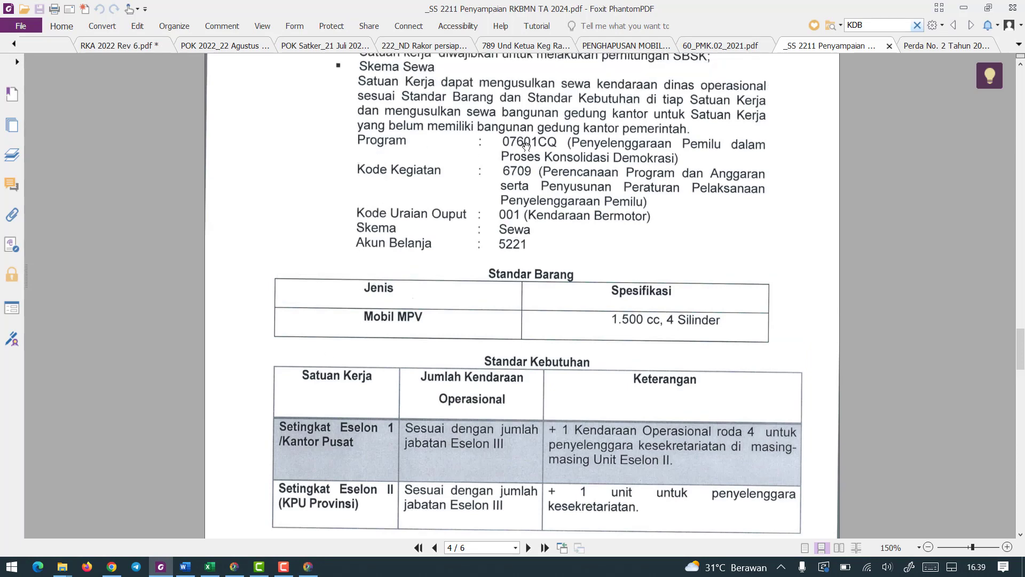
left_click(970, 15)
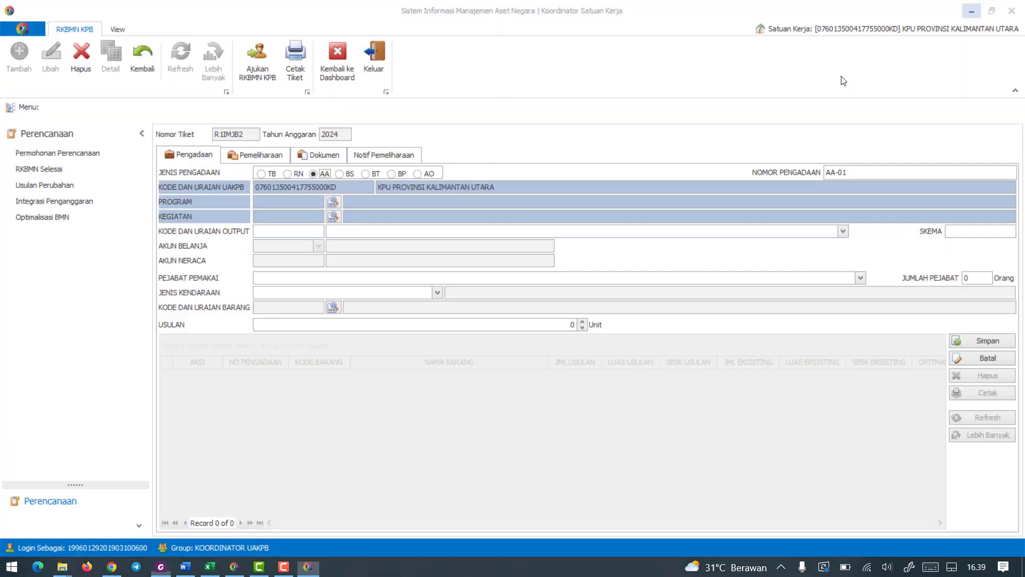
left_click(336, 202)
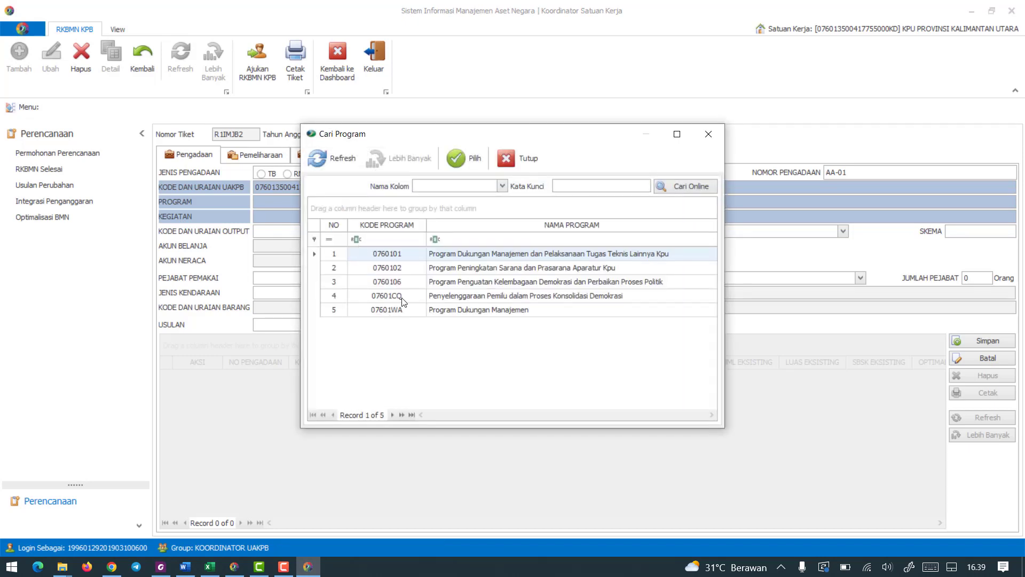
left_click(401, 297)
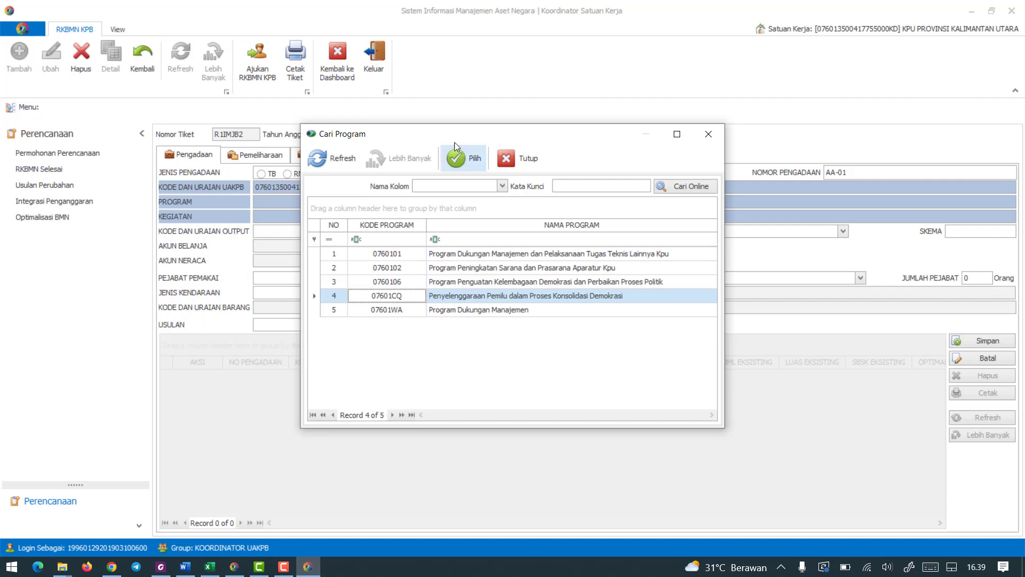
left_click(457, 158)
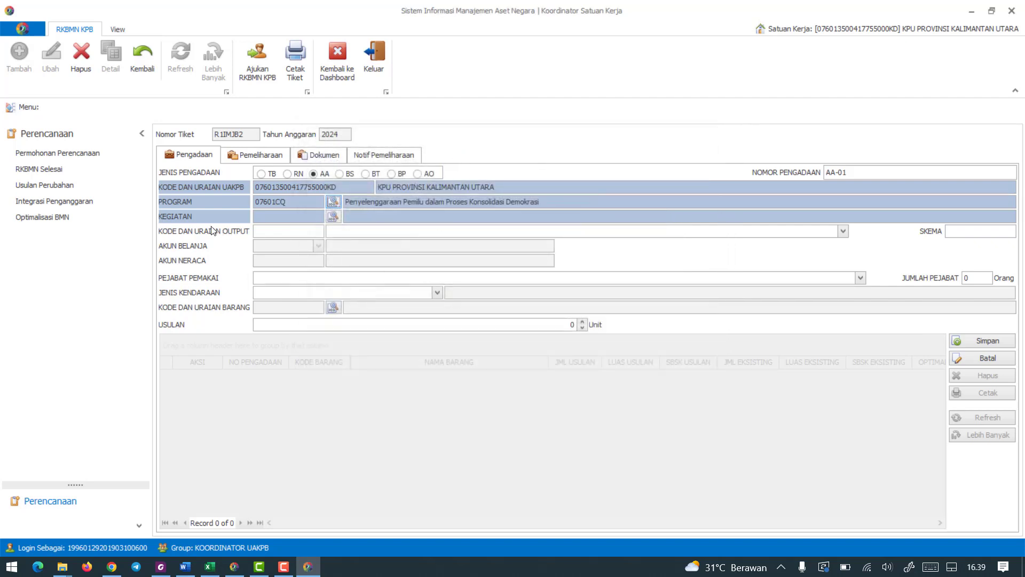
Set Kegiatan to 6709, Perencanaan Program dan Anggaran, checking the code against the RKBMN PDF before choosing it in SIMAN.
left_click(334, 217)
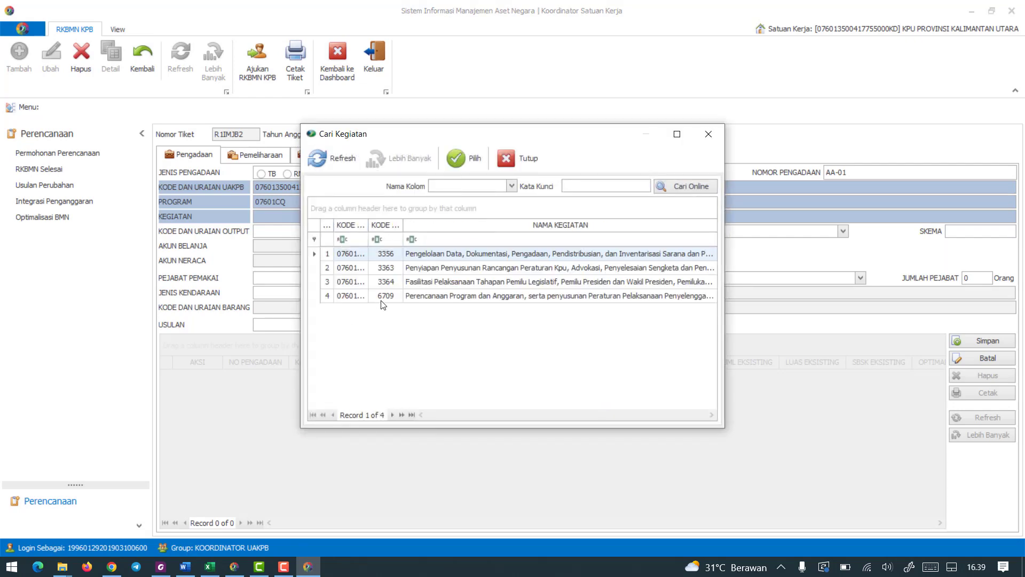
left_click(161, 565)
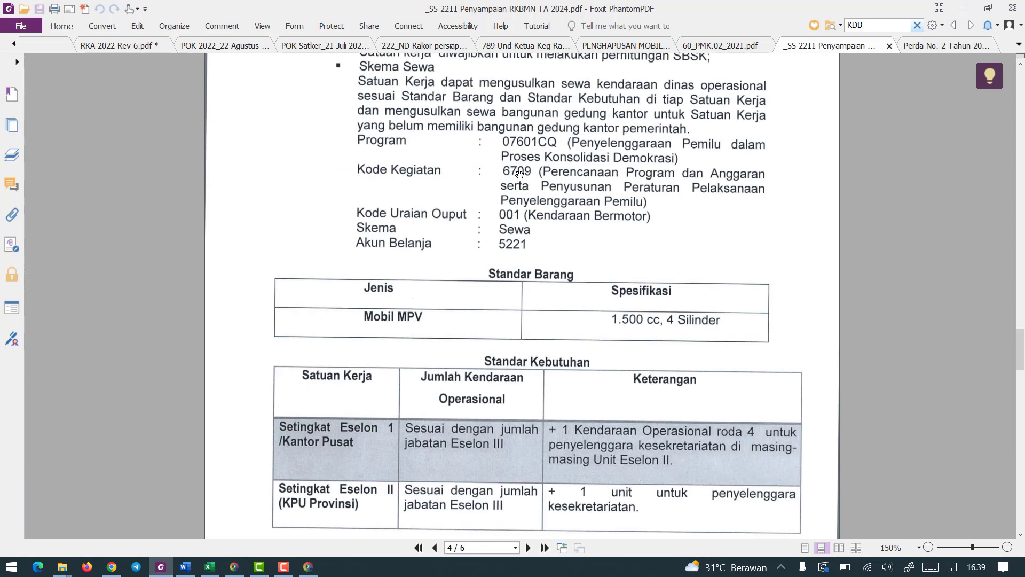
left_click(963, 8)
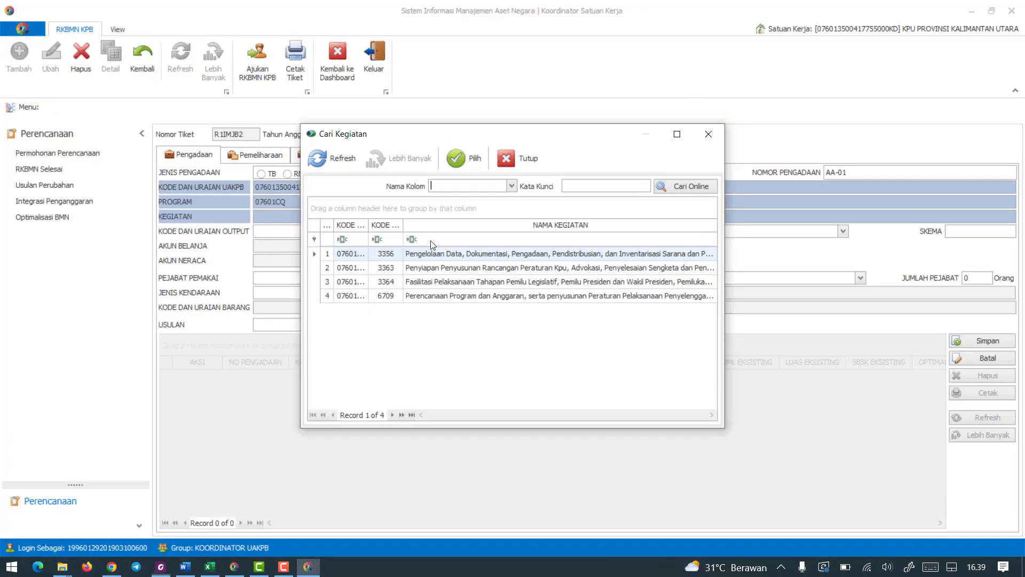
left_click(400, 301)
left_click(471, 163)
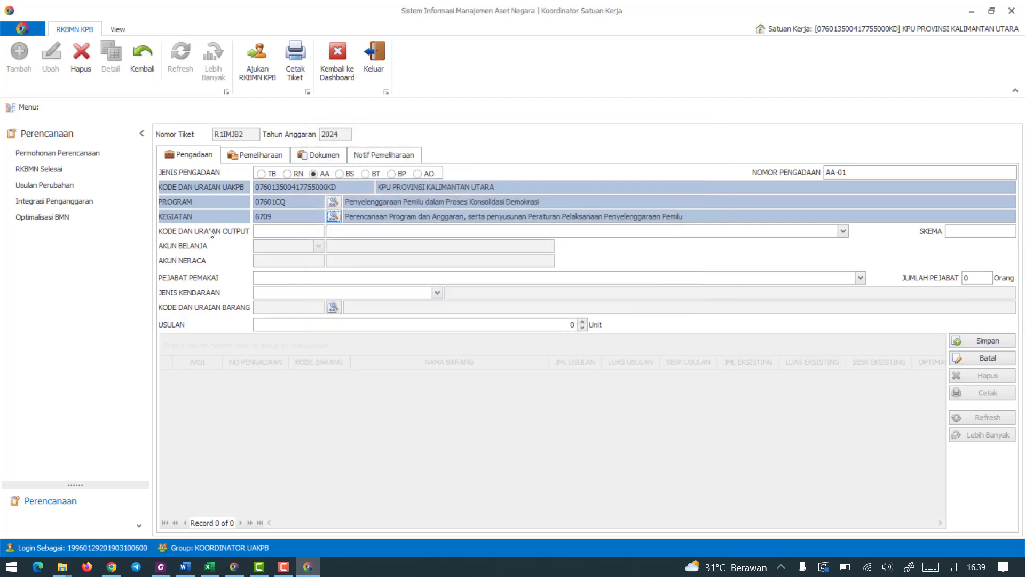
Look up the output code in the RKBMN PDF and set Kode dan Uraian Output in SIMAN to 001, KENDARAAN BERMOTOR.
left_click(259, 233)
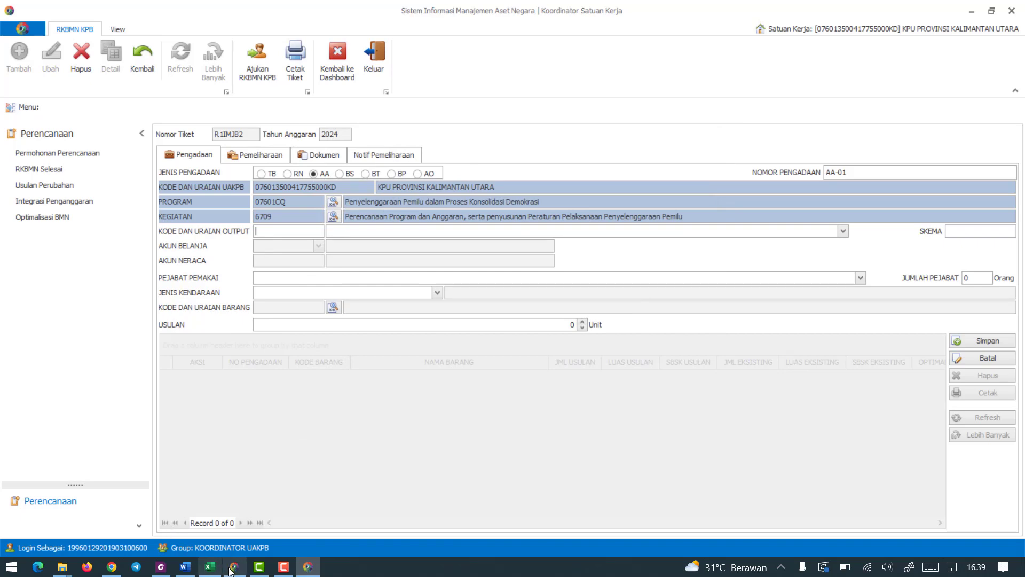
left_click(161, 566)
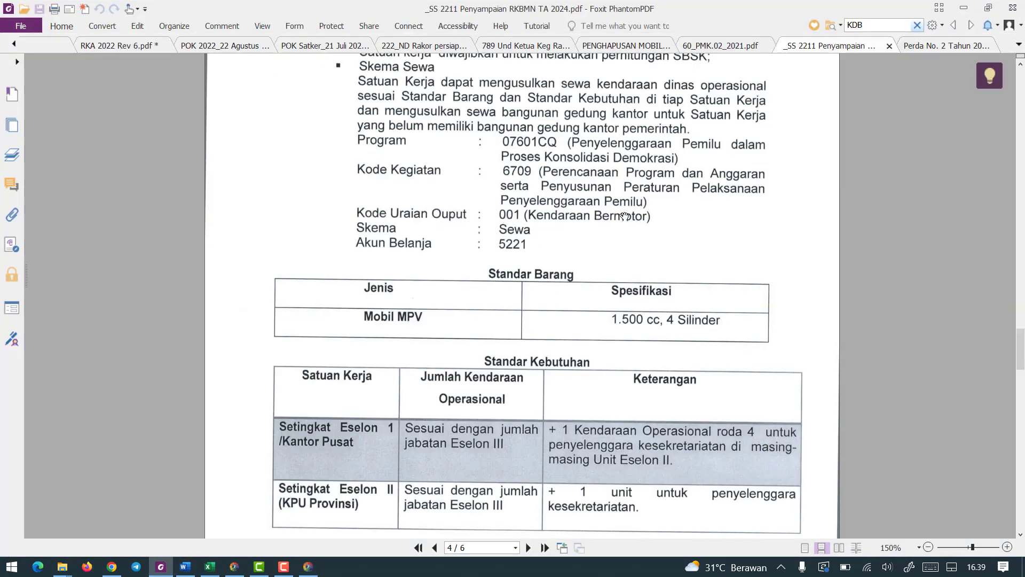
left_click(963, 8)
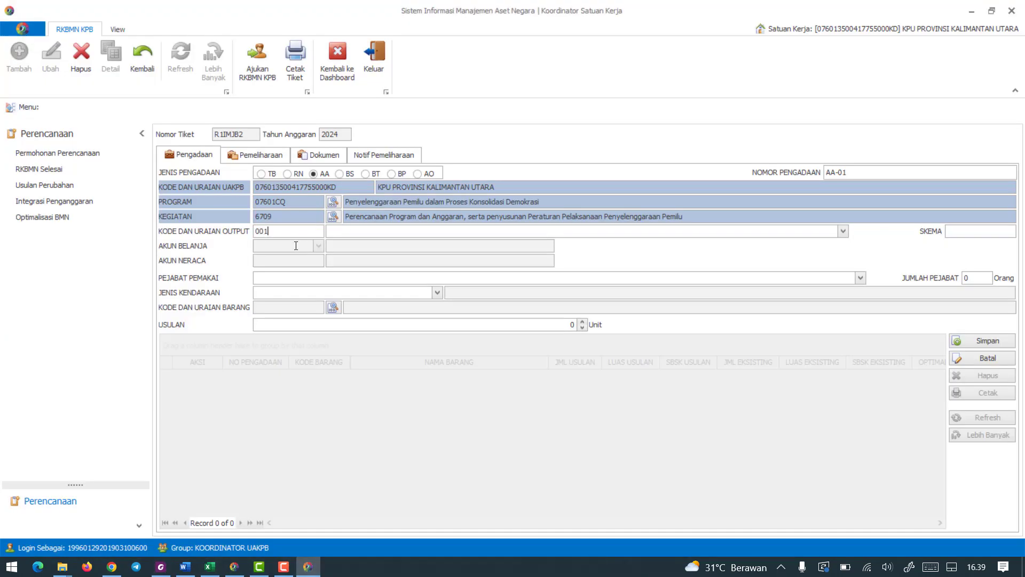
left_click(842, 231)
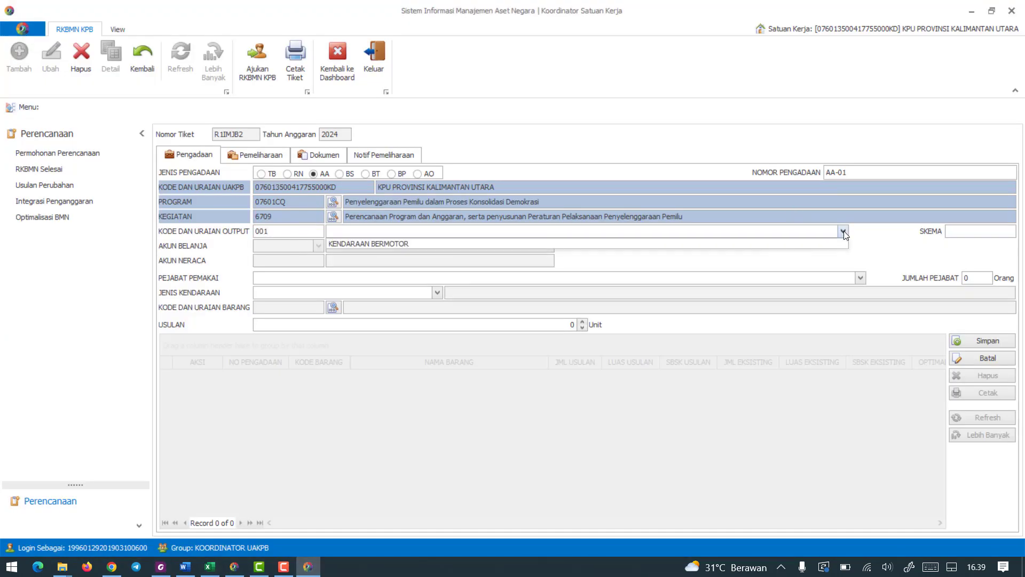
left_click(364, 241)
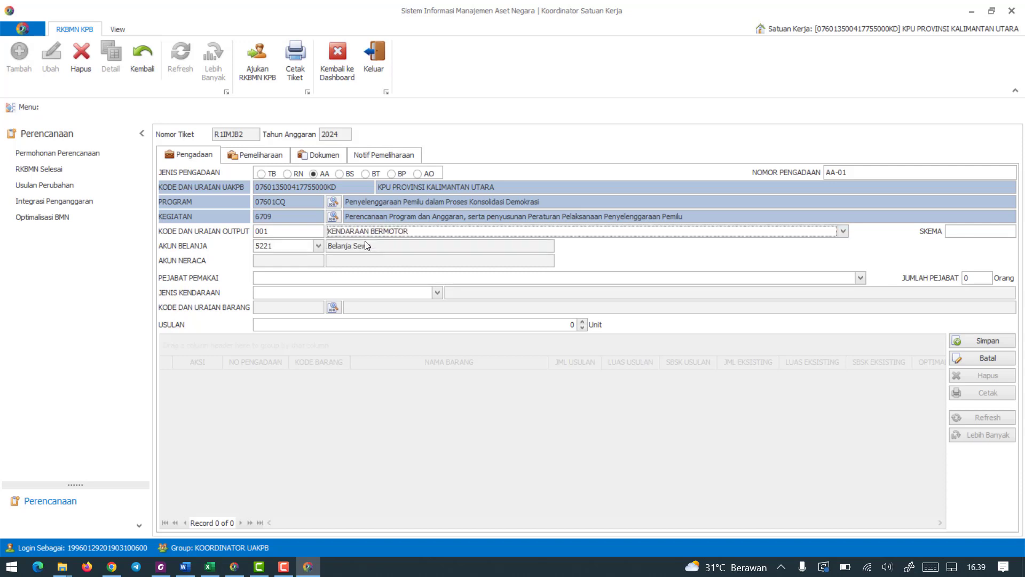
Set Skema to Sewa and check the scheme and Akun Belanja against the codes in the RKBMN PDF.
left_click(961, 235)
left_click(964, 255)
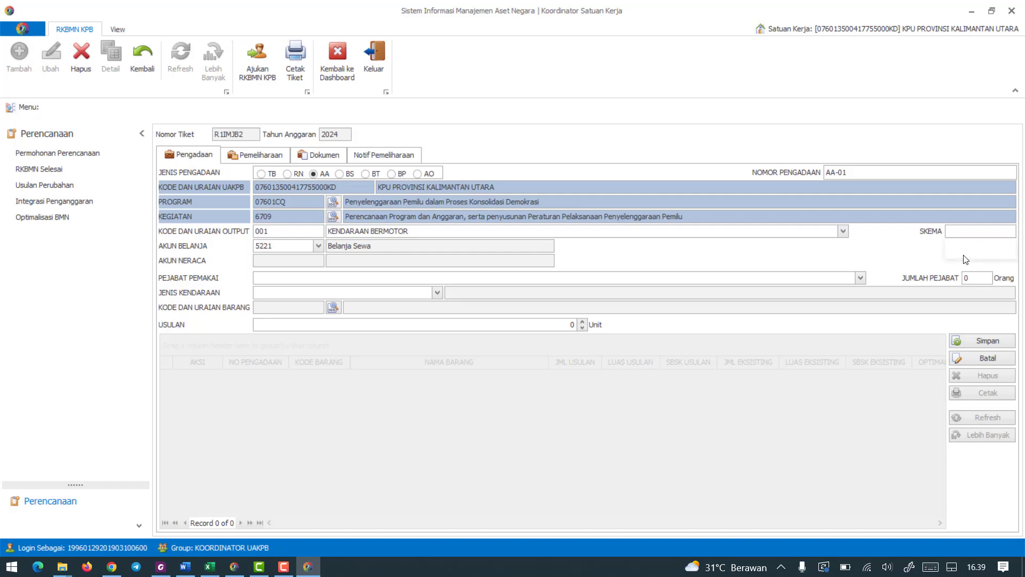
left_click(161, 567)
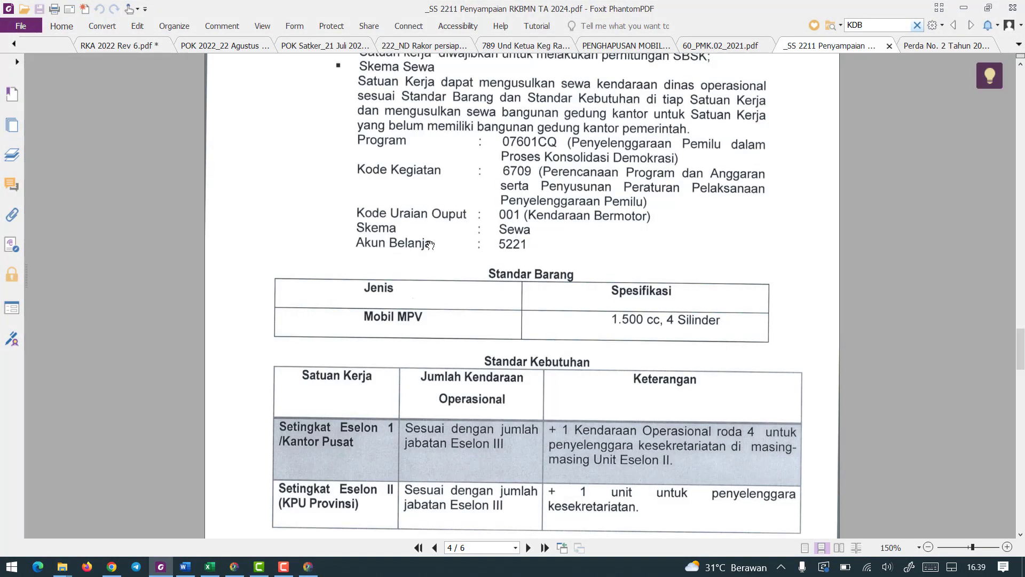
left_click(964, 8)
left_click(274, 245)
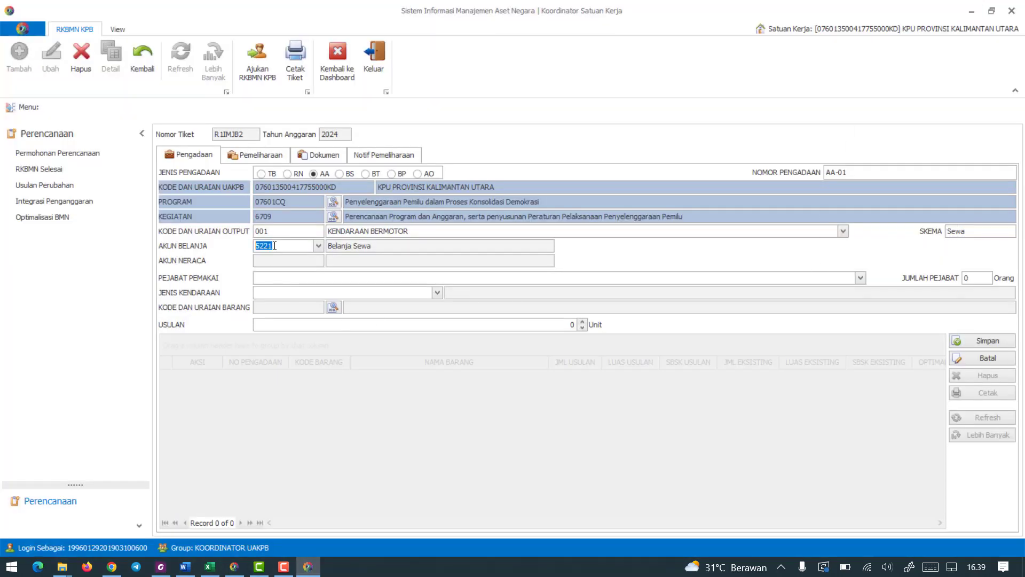
left_click(364, 245)
Read Standar Kebutuhan in the RKBMN PDF, then set Pejabat Pemakai in SIMAN to Eselon III dan yang setingkat sebagai Kepala Kantor with 3 Orang.
left_click(160, 566)
scroll(361, 329, "down", 5)
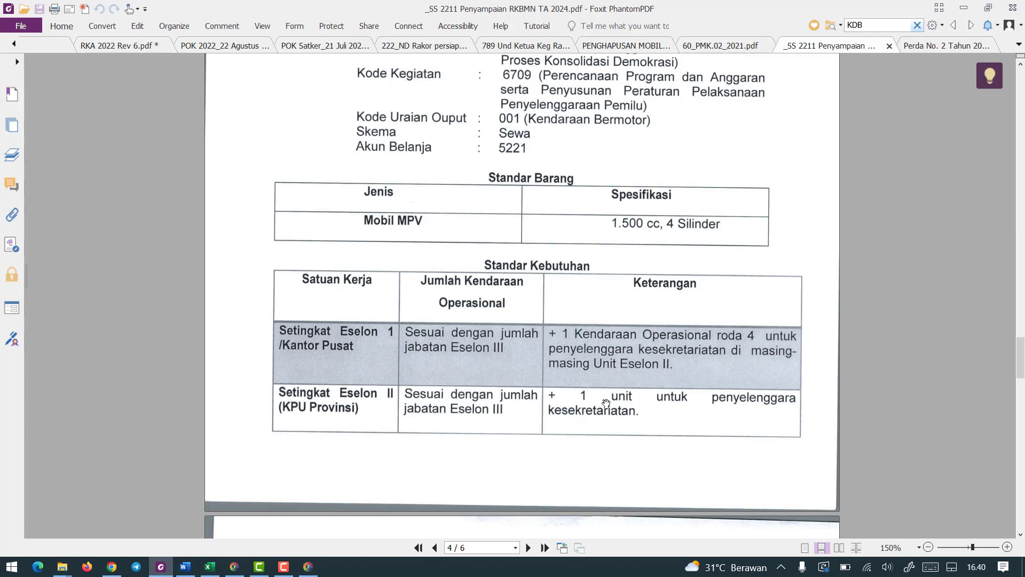
scroll(610, 407, "down", 5)
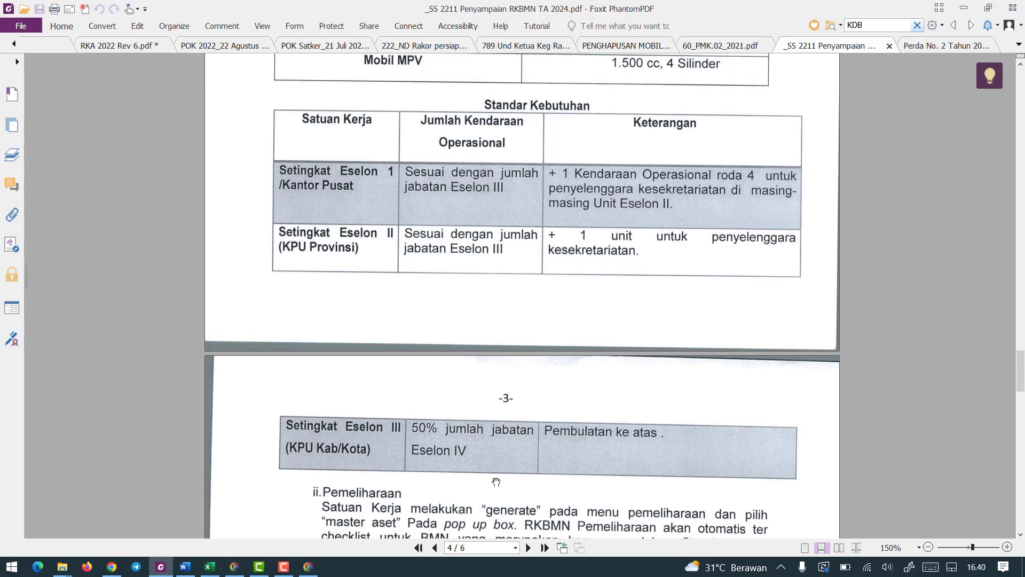
left_click(964, 8)
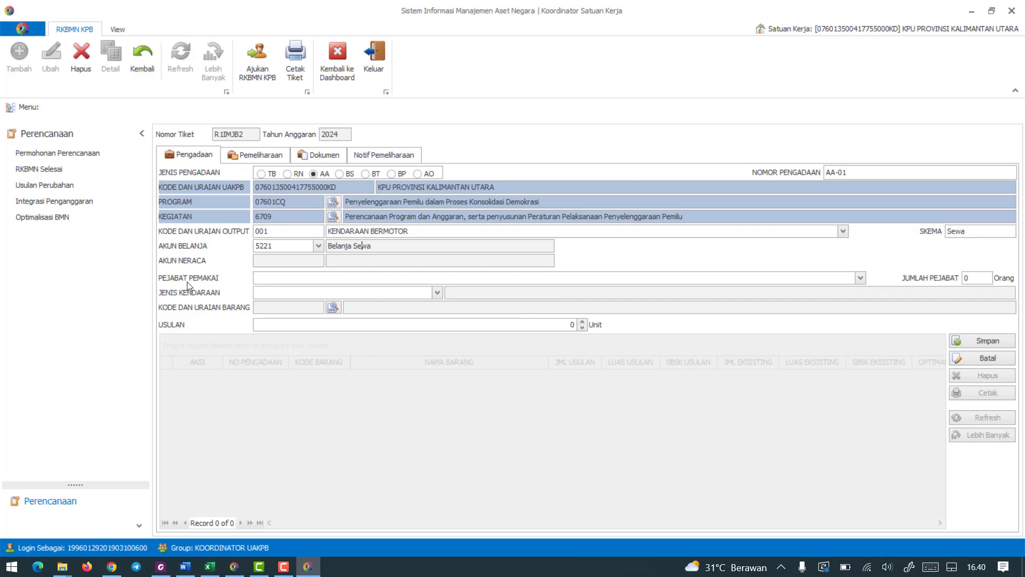
left_click(860, 277)
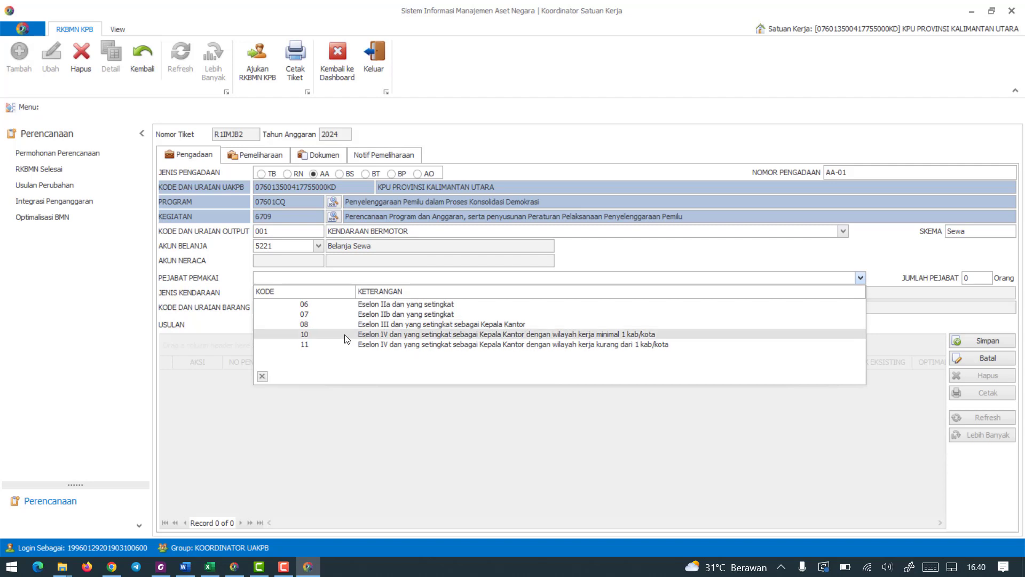
left_click(371, 324)
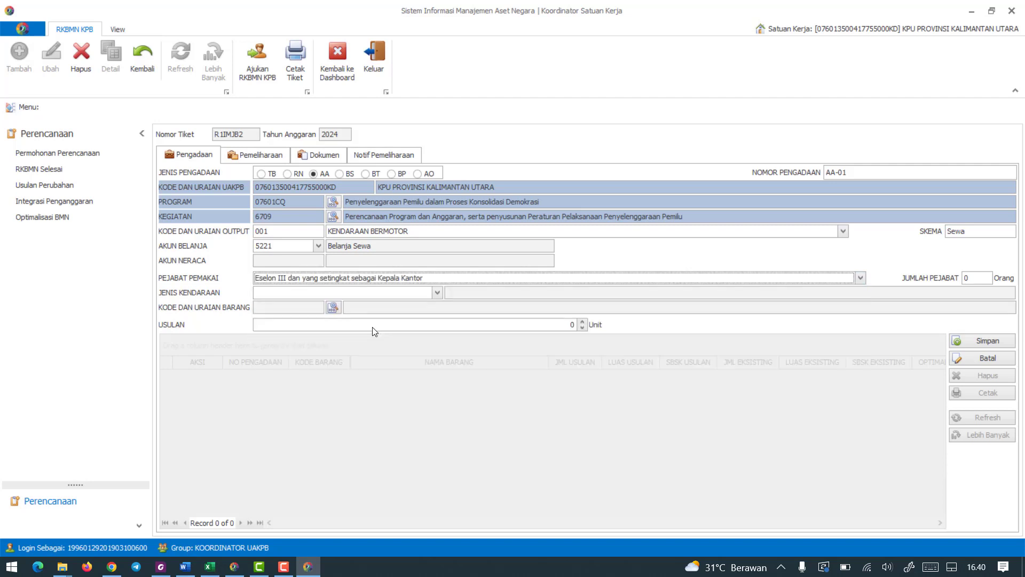
key("Tab")
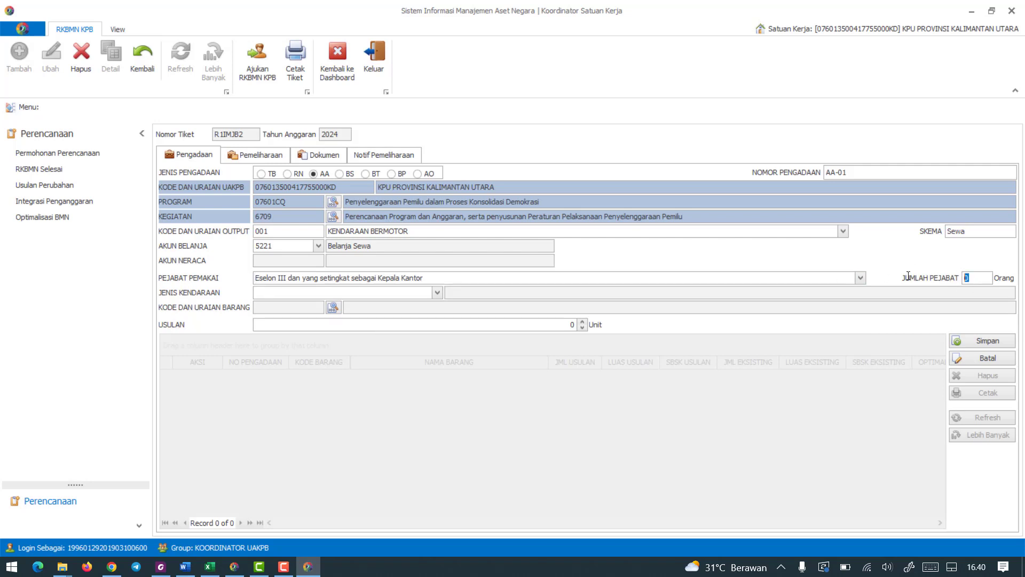
type("3")
Compare the vehicle options with Standar Barang in the RKBMN PDF and set Jenis Kendaraan in SIMAN to G1, MPV, 1500 cc, 4 cylinder.
left_click(437, 292)
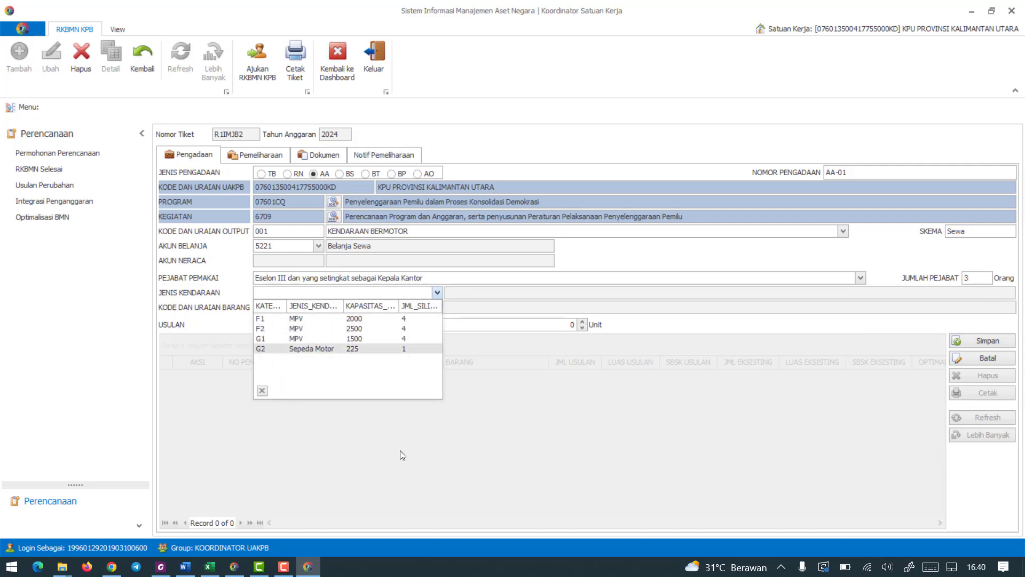
left_click(402, 454)
left_click(436, 293)
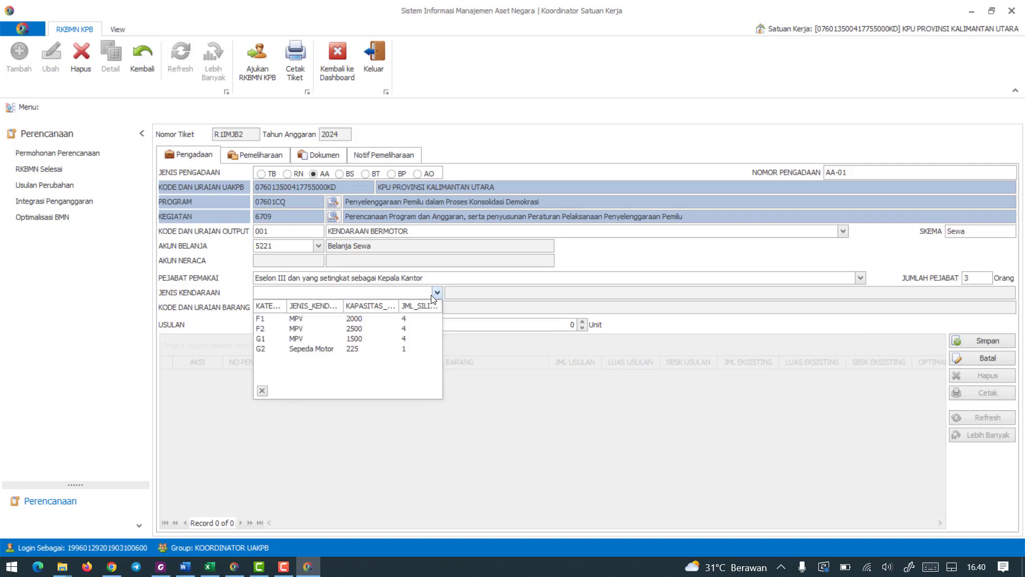
left_click(351, 466)
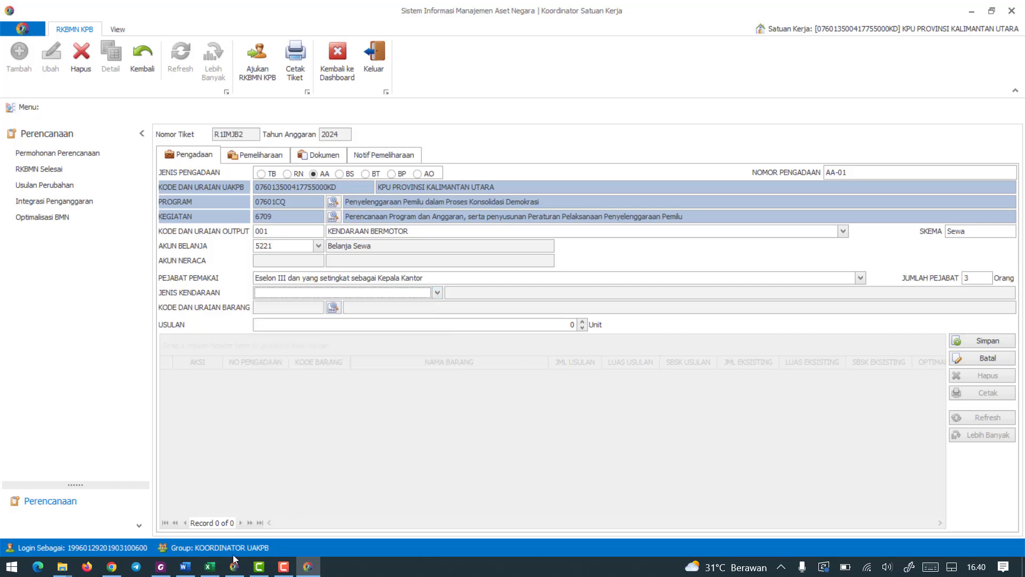
left_click(161, 566)
scroll(395, 278, "up", 3)
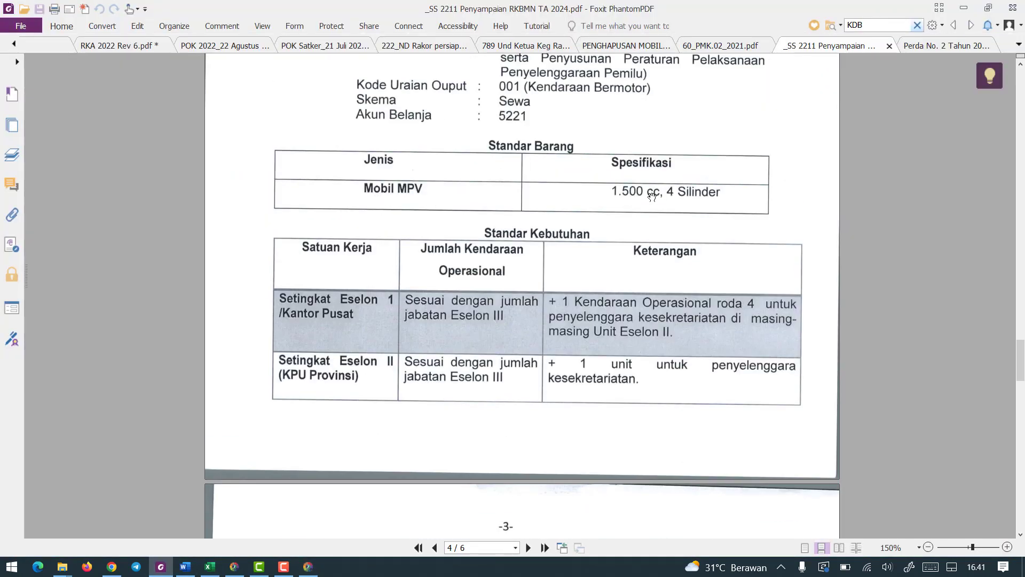
left_click(966, 6)
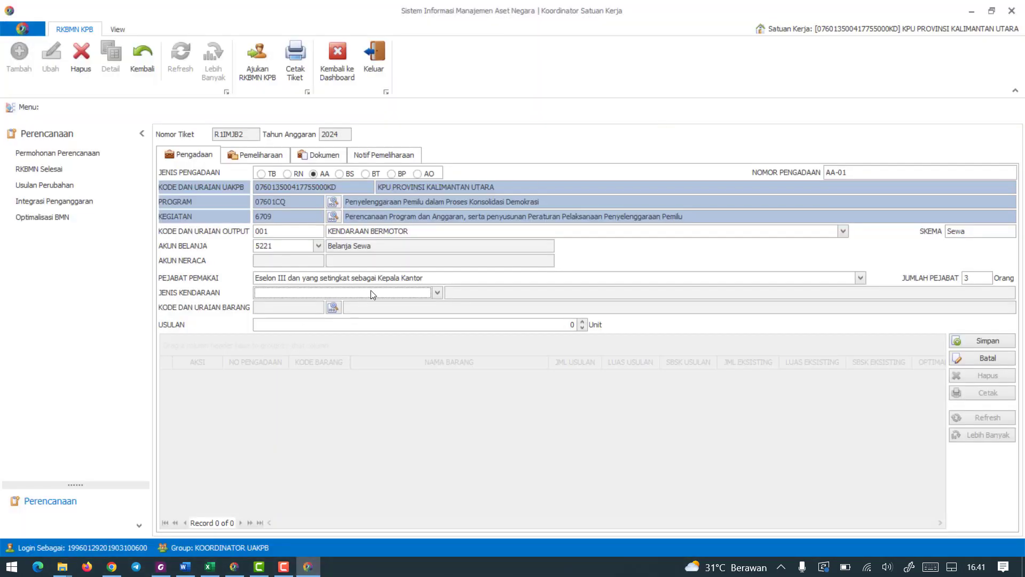
left_click(433, 293)
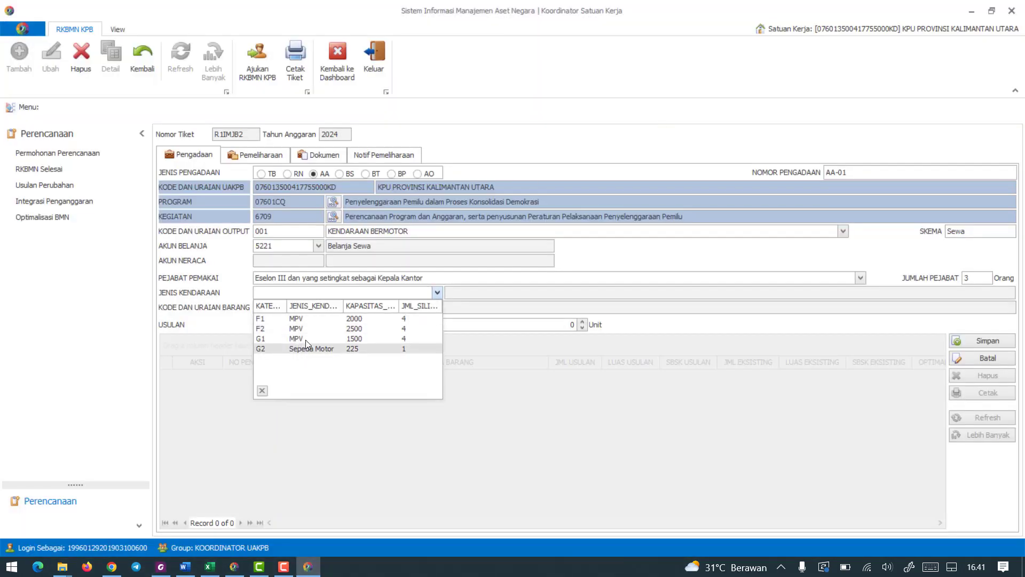
left_click(403, 338)
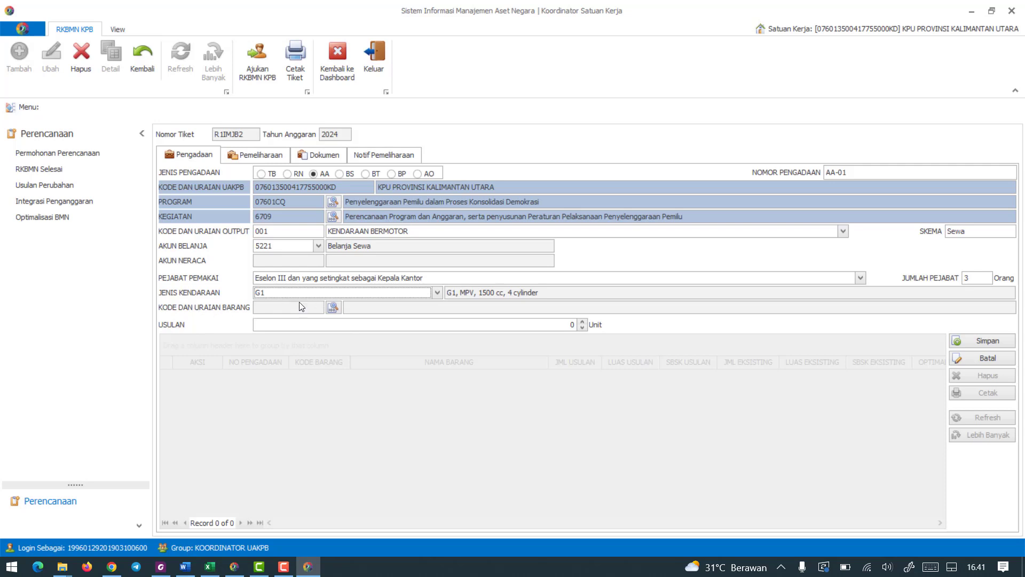
left_click(331, 307)
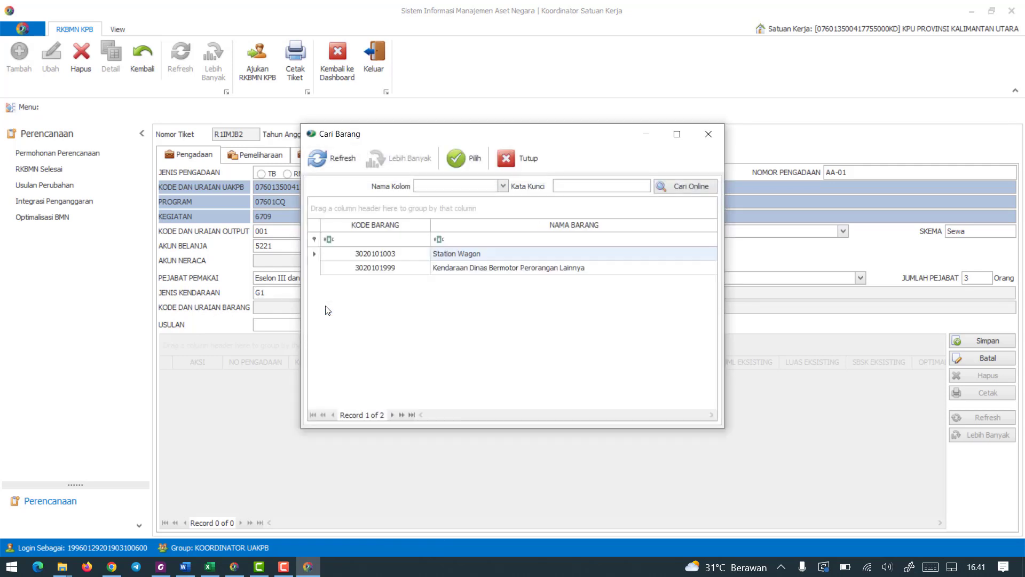
left_click(486, 259)
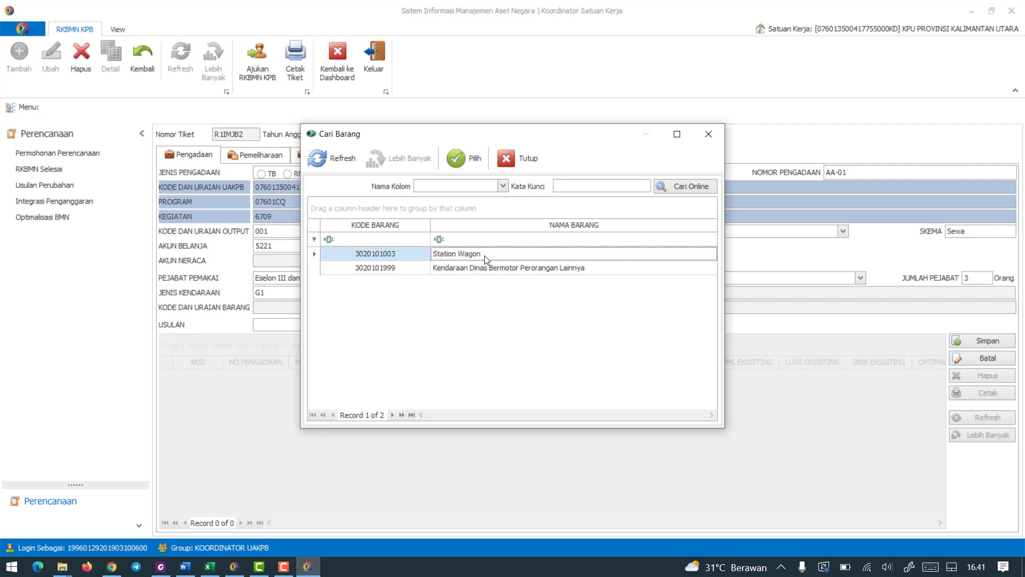
left_click(454, 160)
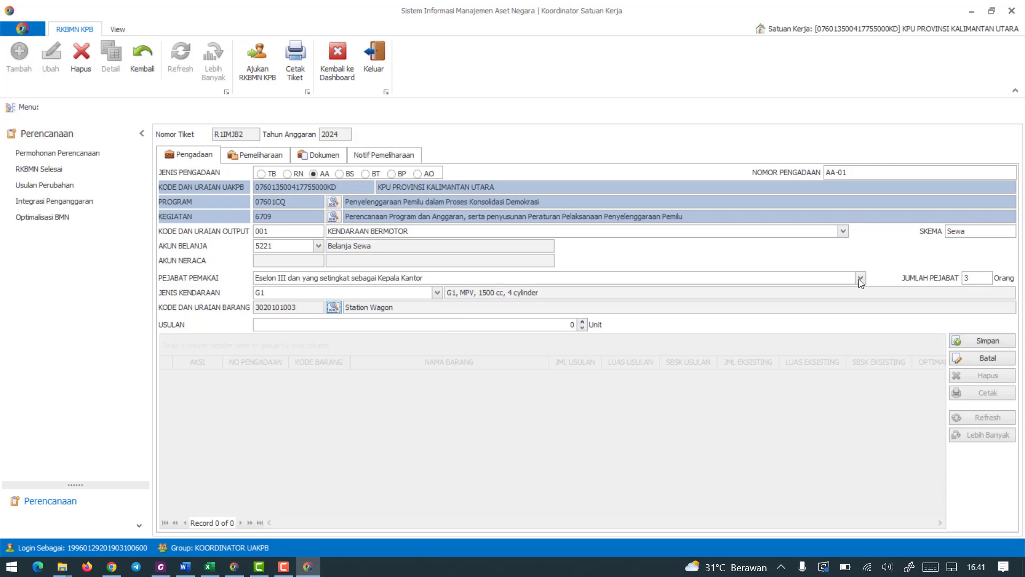
Check Standar Kebutuhan for KPU Provinsi in the RKBMN PDF, set Usulan in SIMAN to 3 Unit and save the vehicle procurement.
left_click(169, 574)
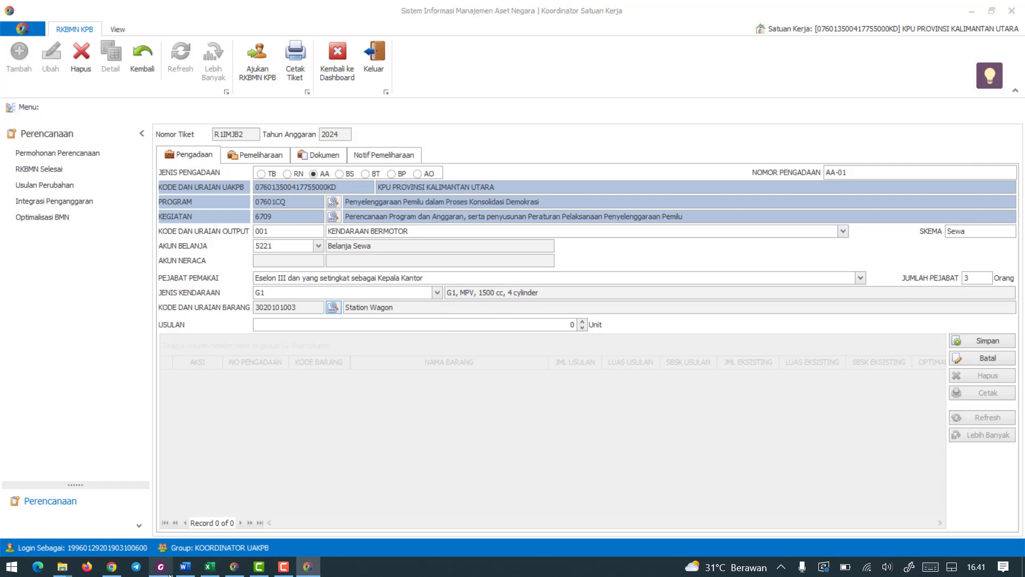
scroll(396, 368, "down", 3)
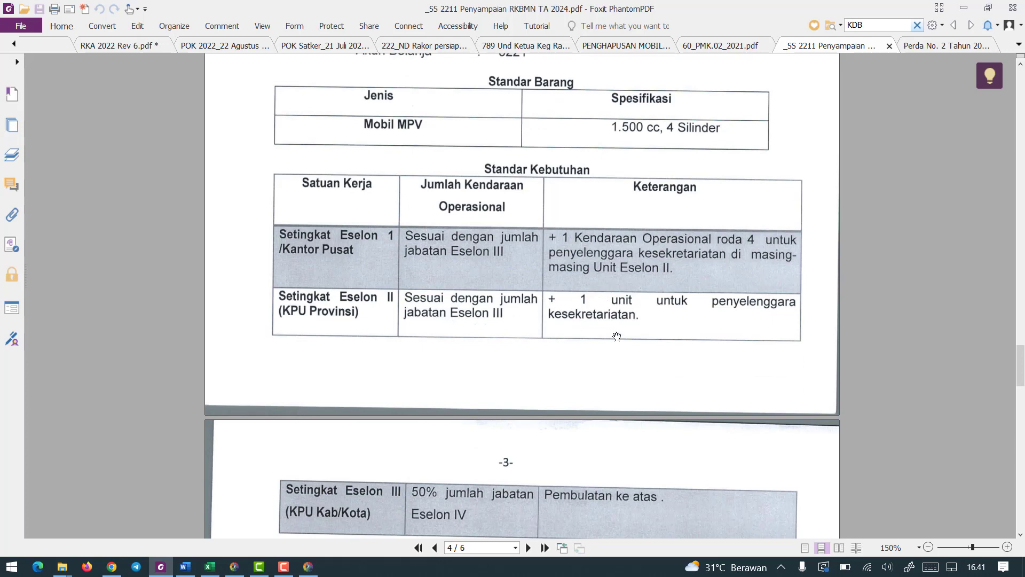
scroll(591, 346, "down", 1)
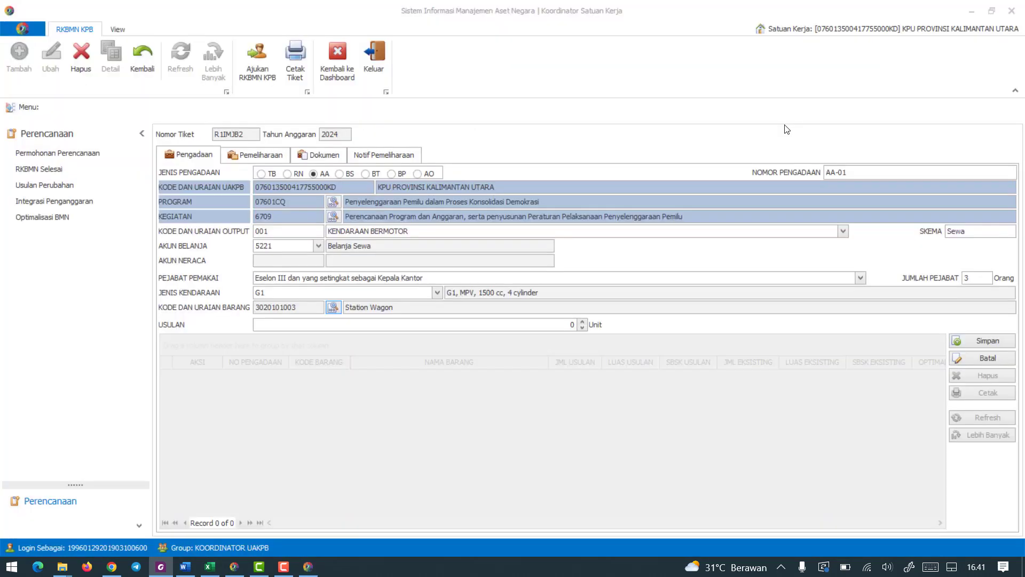
left_click(964, 8)
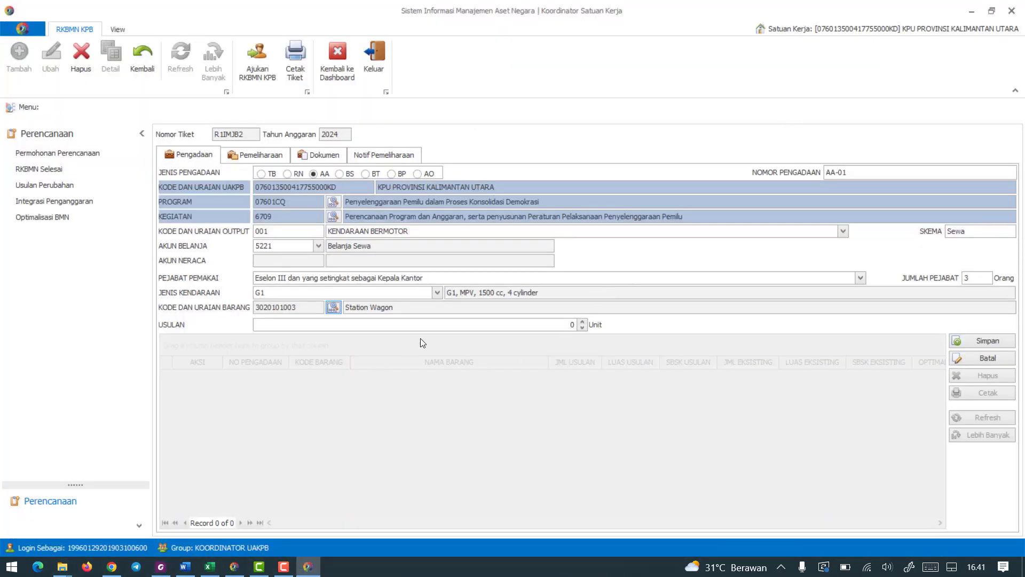
left_click(582, 322)
left_click_drag(568, 324, 589, 323)
type("4")
left_click(965, 340)
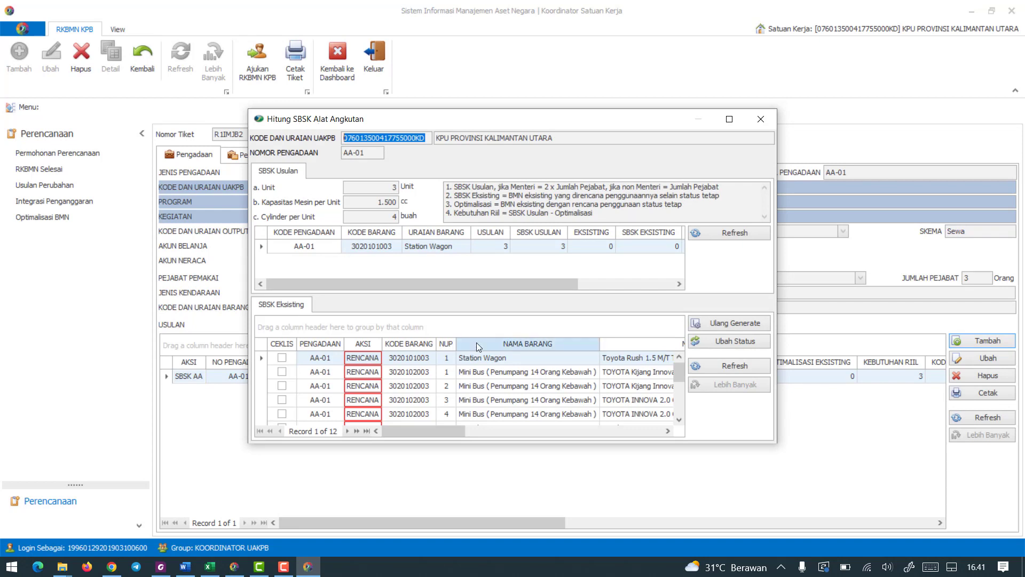
Review the SBSK Usulan and SBSK Eksisting lists in Hitung SBSK Alat Angkutan and close it without calculating the existing vehicles.
scroll(464, 363, "down", 2)
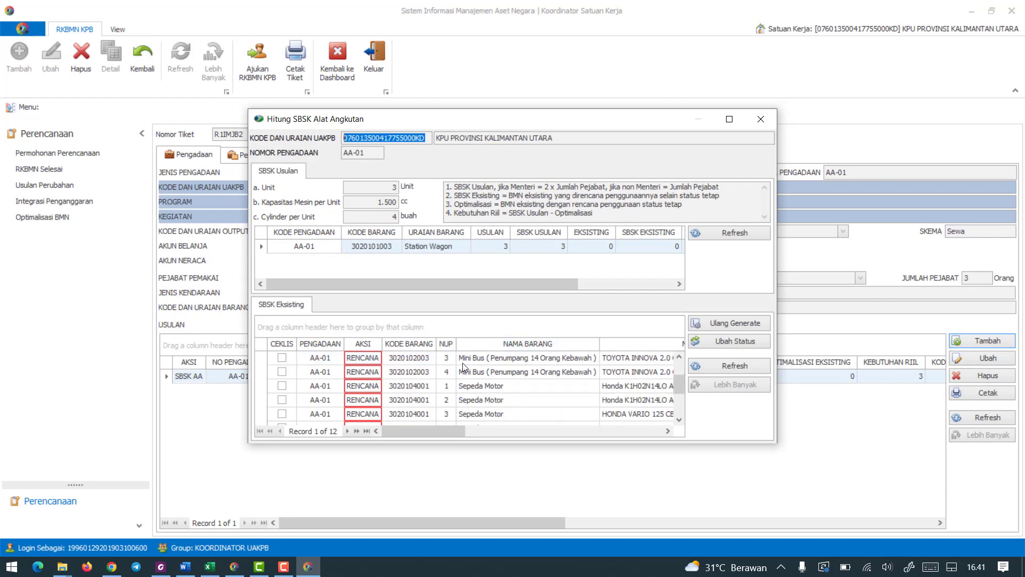
scroll(463, 367, "up", 2)
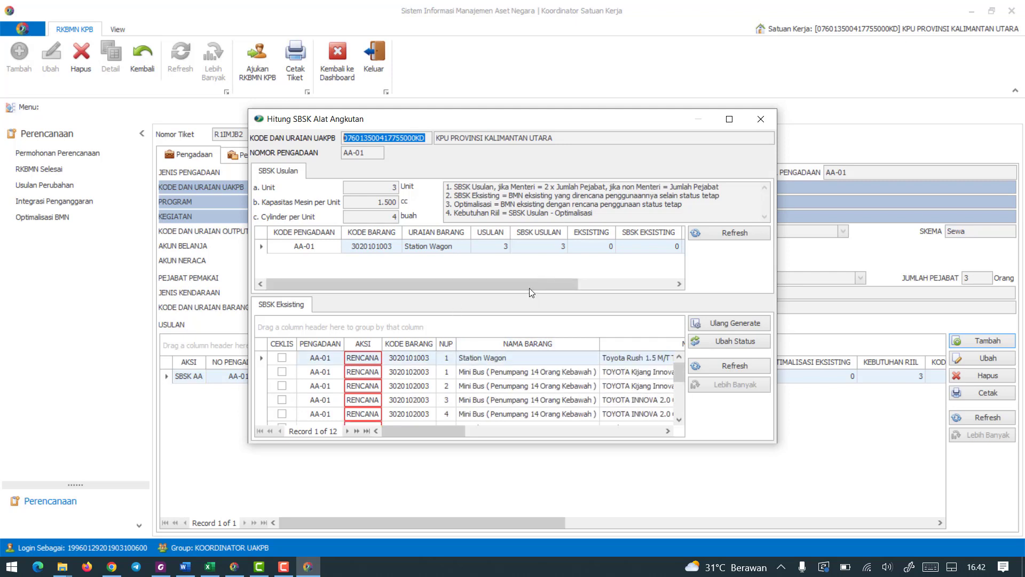
mouse_move(530, 283)
left_mouse_down()
mouse_move(622, 283)
mouse_move(436, 284)
mouse_move(532, 285)
left_mouse_up()
left_click(285, 370)
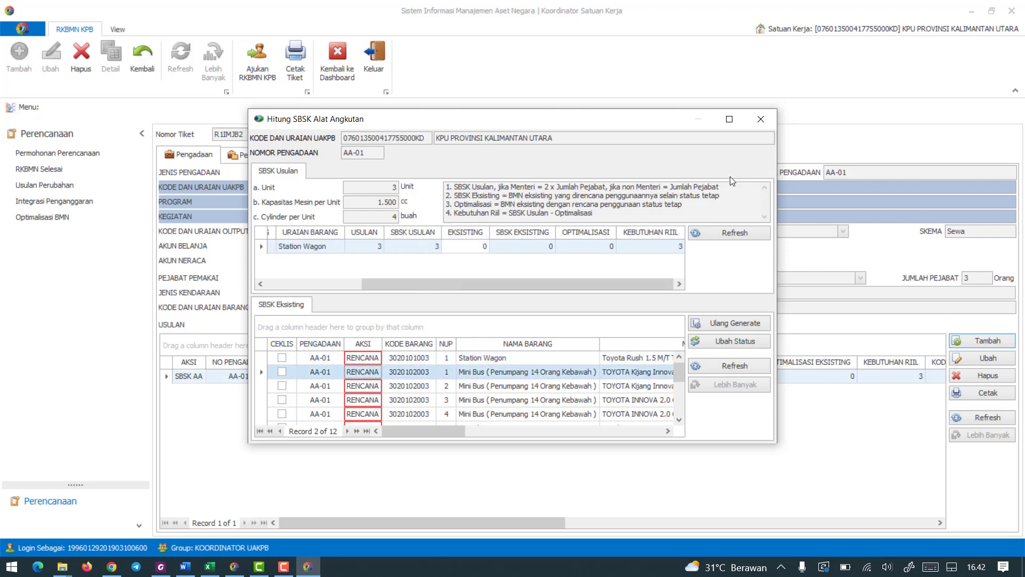
left_click(762, 120)
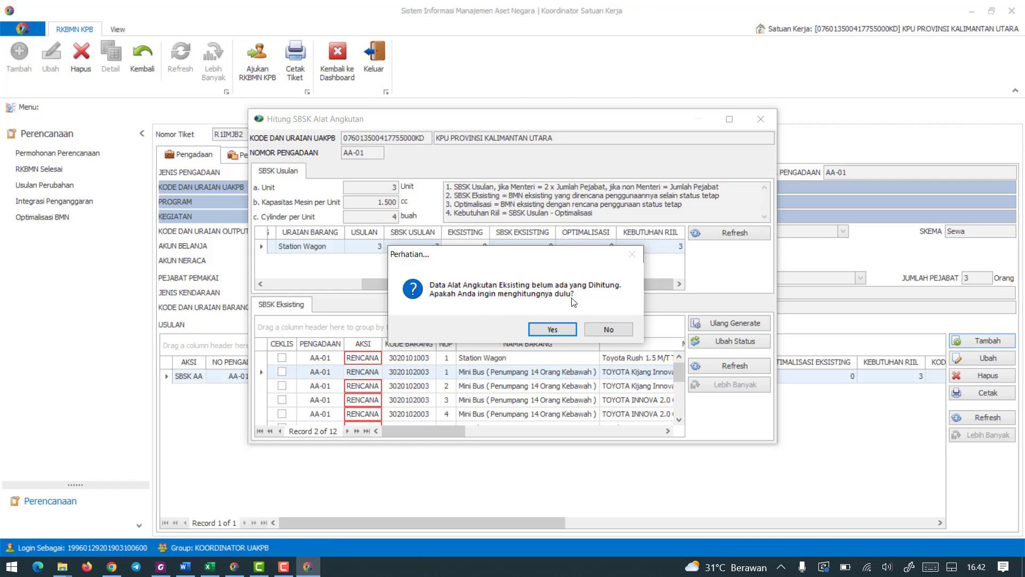
left_click(608, 328)
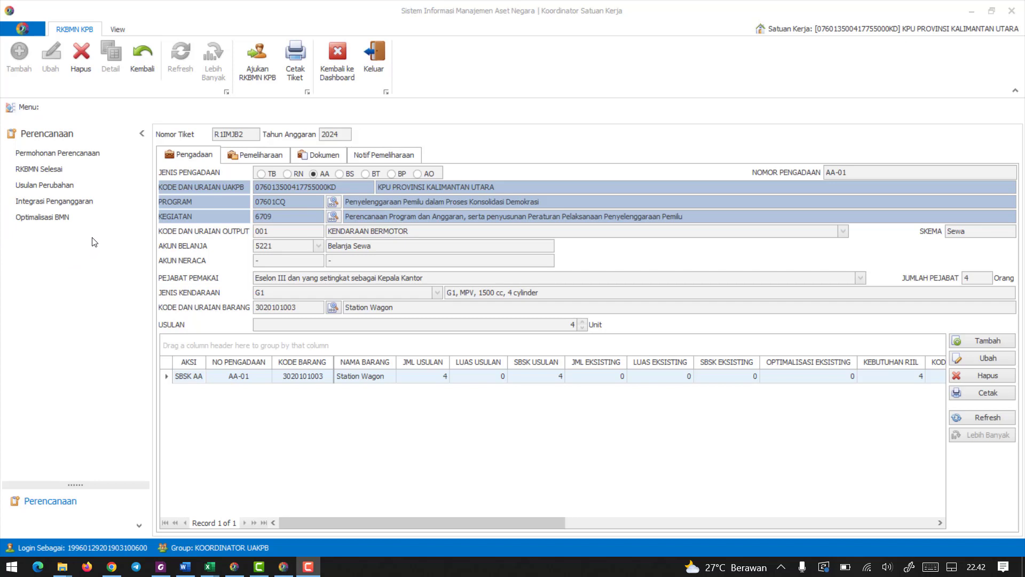
Add a new procurement entry with Jenis Pengadaan set to TB.
left_click(202, 152)
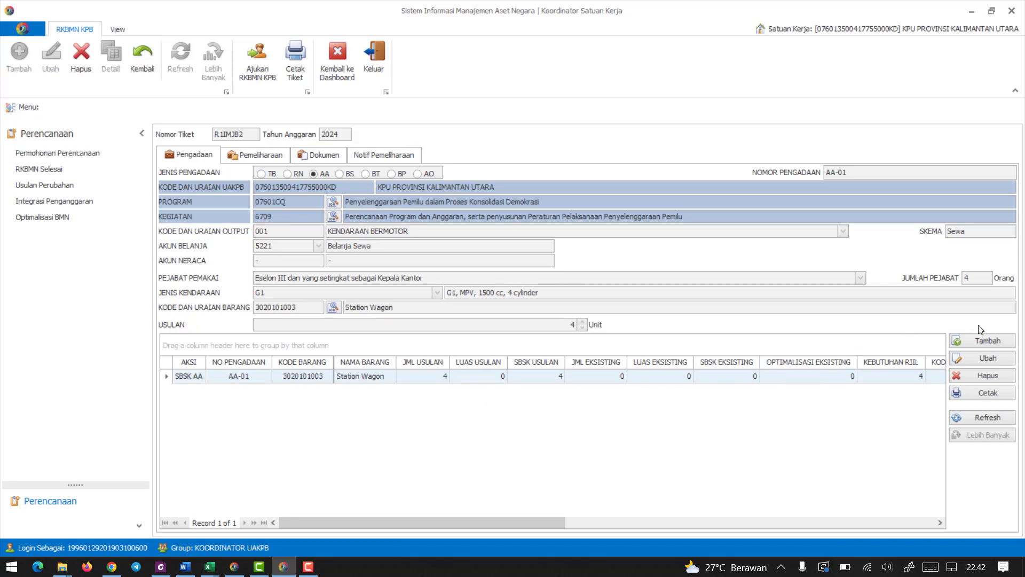
left_click(977, 341)
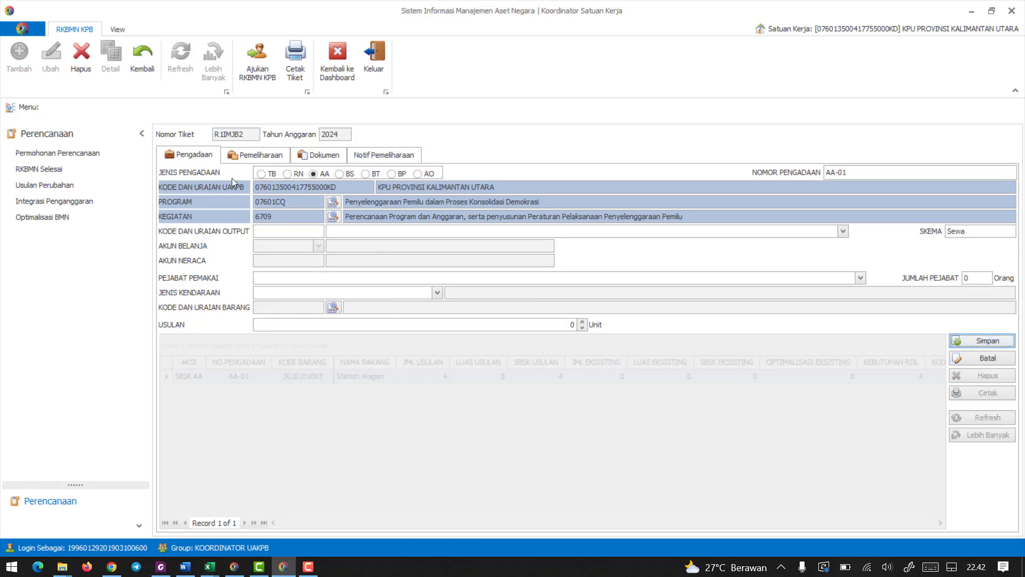
left_click(261, 174)
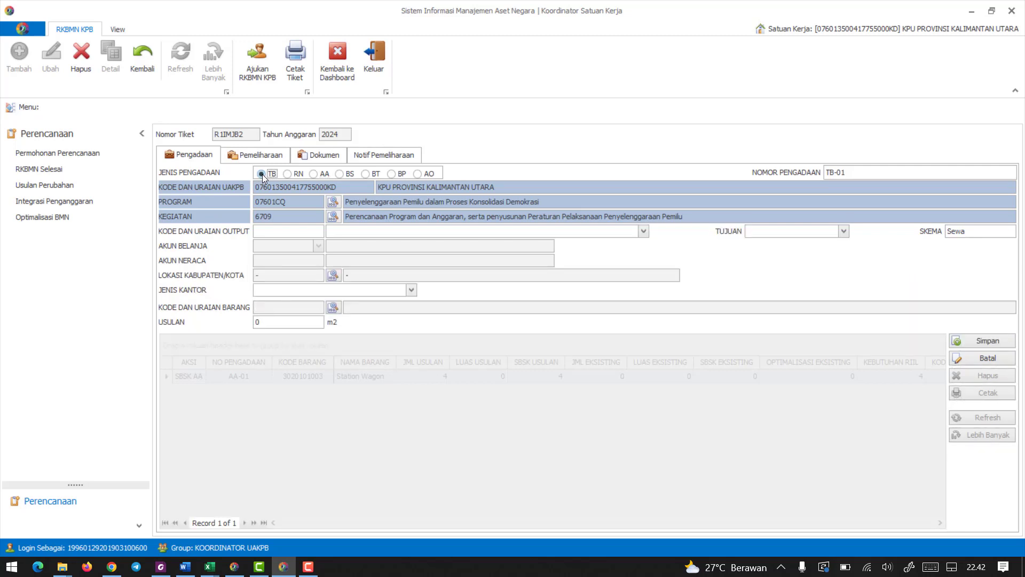
Check the Skema Pembelian codes in the RKBMN PDF and set Kode dan Uraian Output in SIMAN to 001, Bangunan.
left_click(270, 230)
left_click(165, 573)
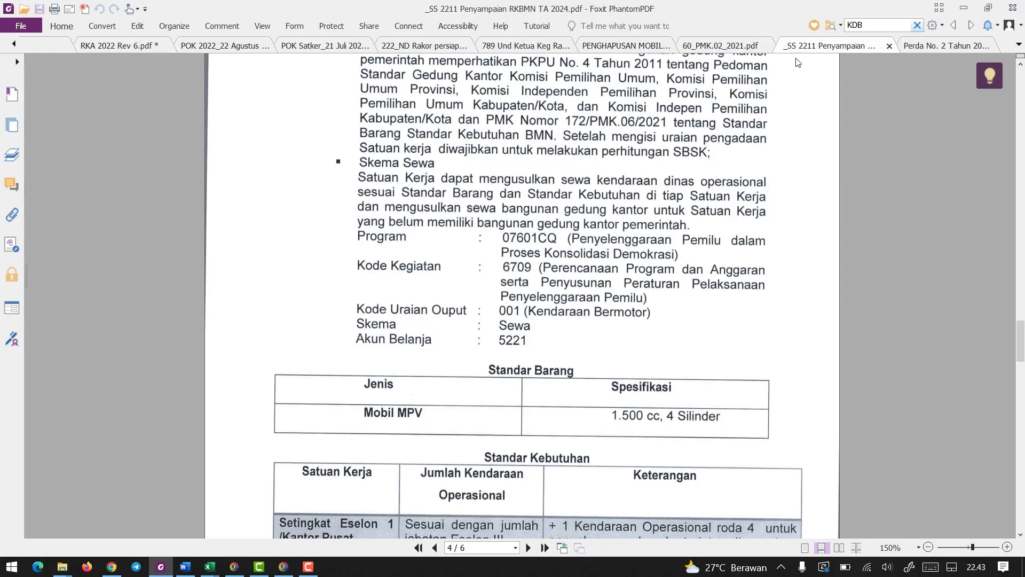
scroll(613, 254, "up", 5)
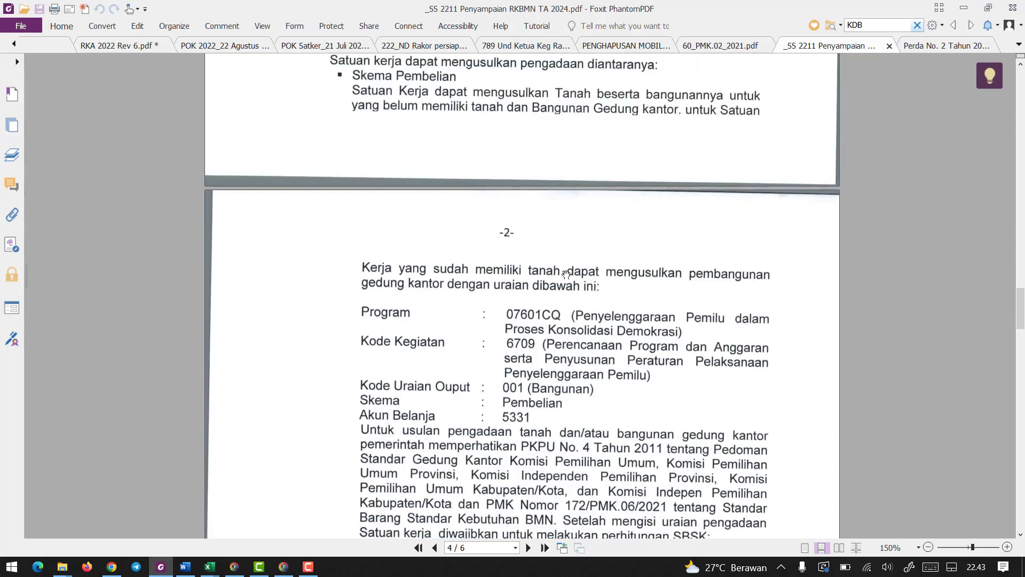
scroll(566, 274, "down", 1)
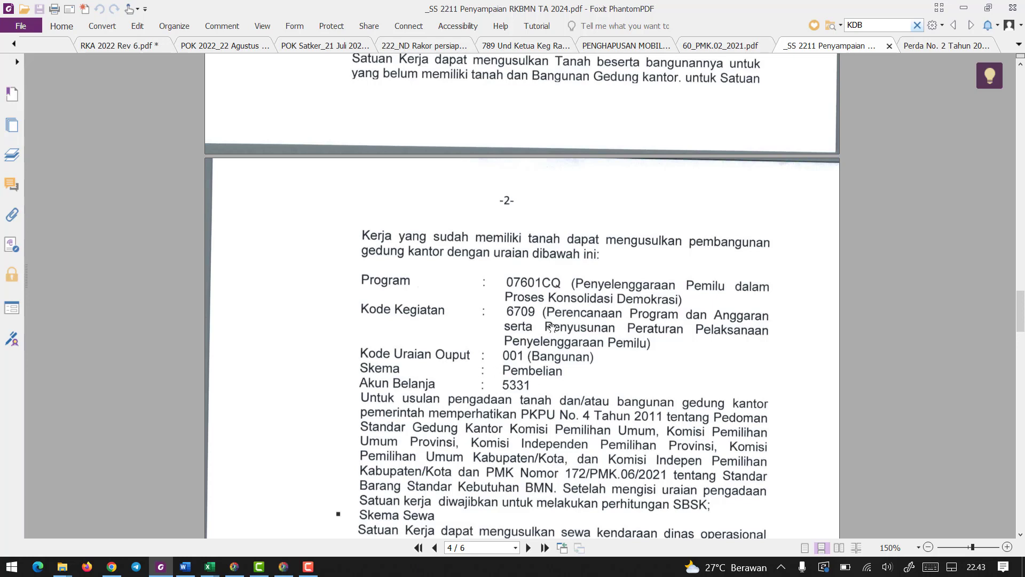
scroll(522, 353, "down", 2)
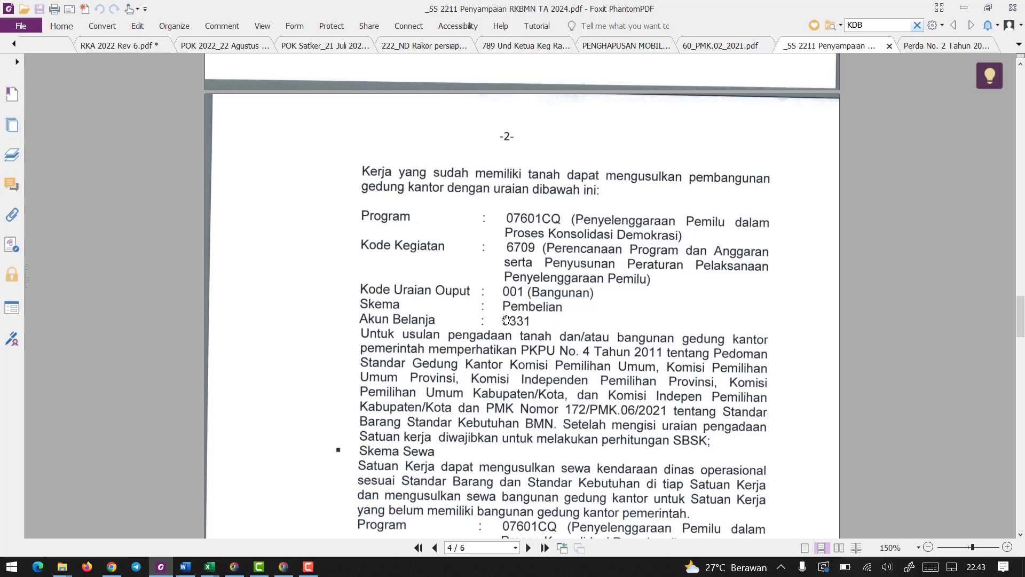
left_click(965, 7)
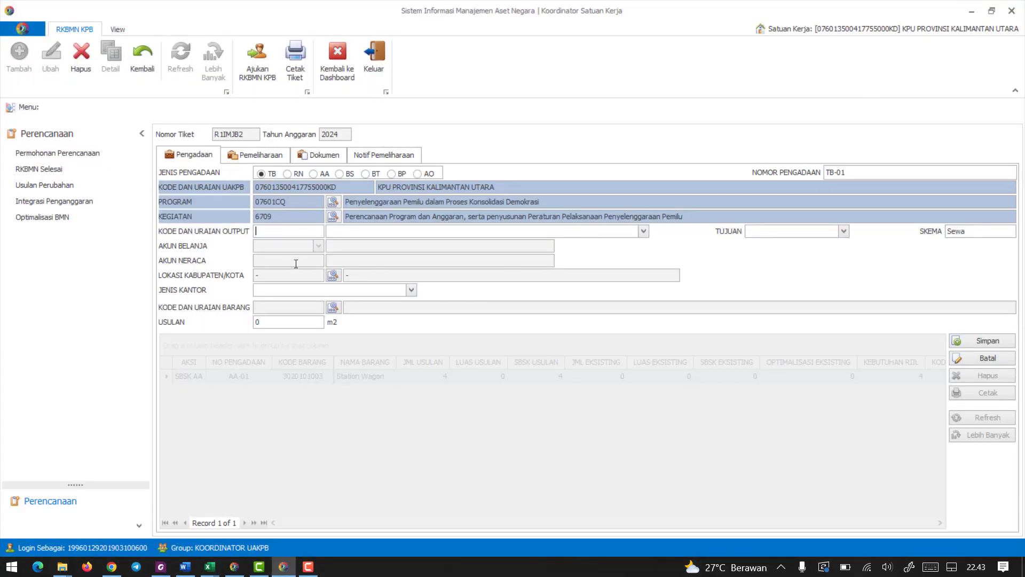
left_click(161, 565)
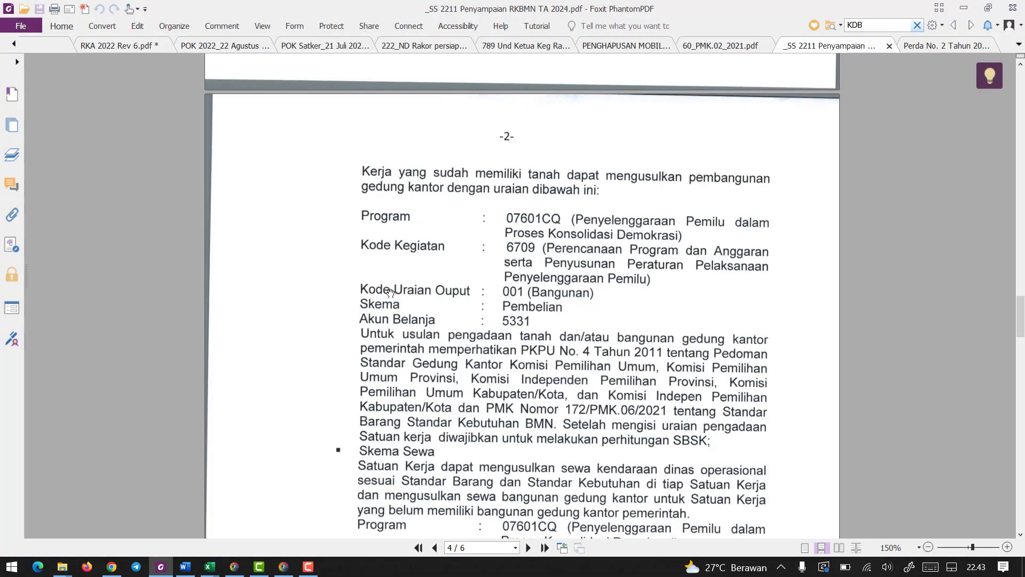
left_click(964, 9)
type("001")
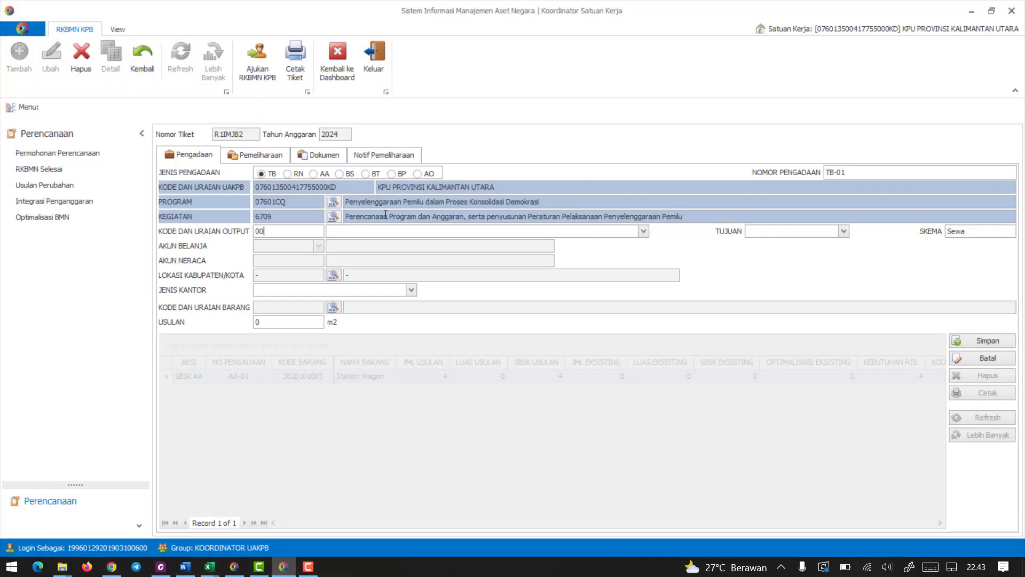
left_click(643, 231)
left_click(368, 245)
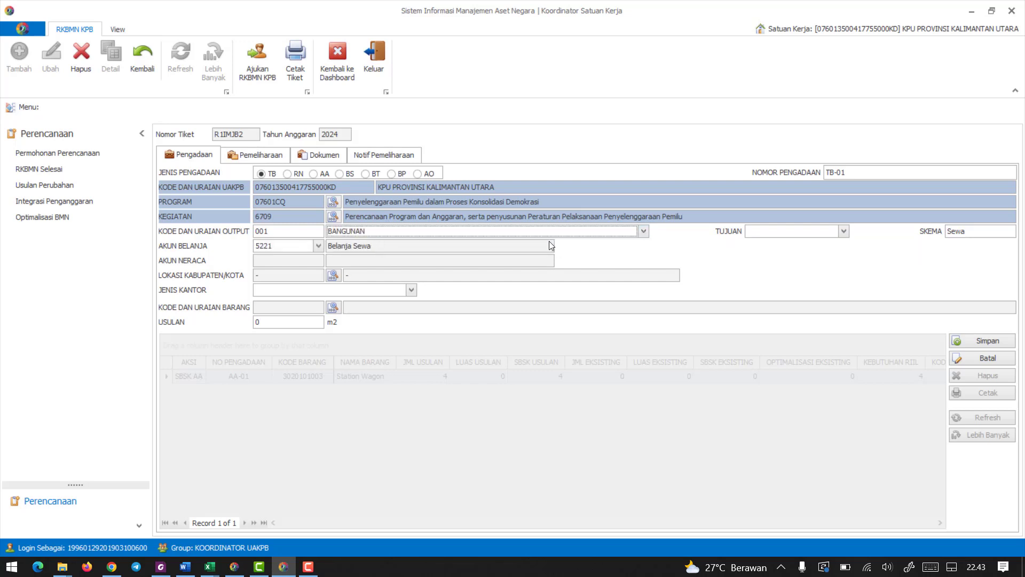
Set Tujuan to Pembangunan Baru and Skema to Sewa for the TB procurement.
left_click(772, 231)
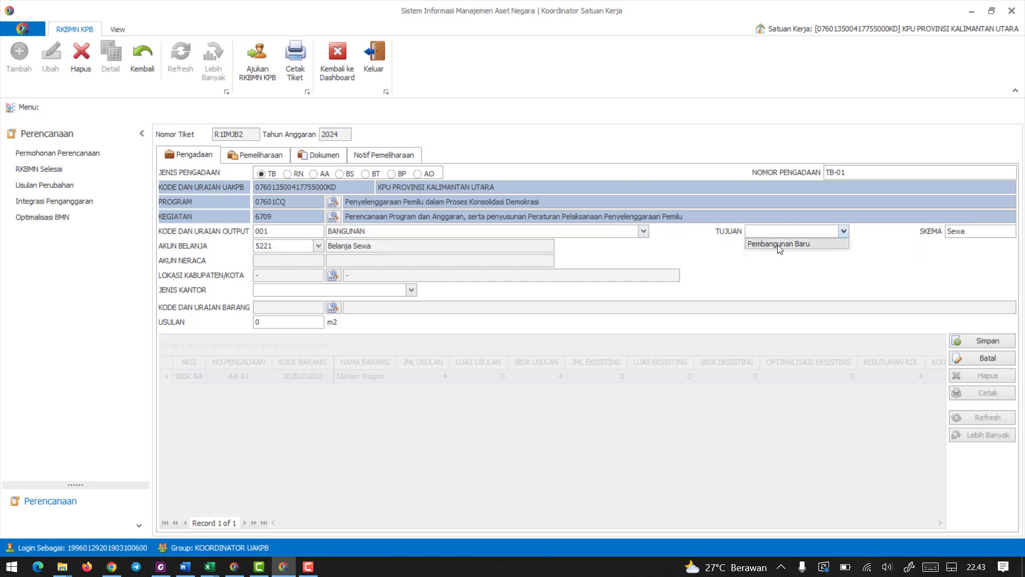
left_click(779, 247)
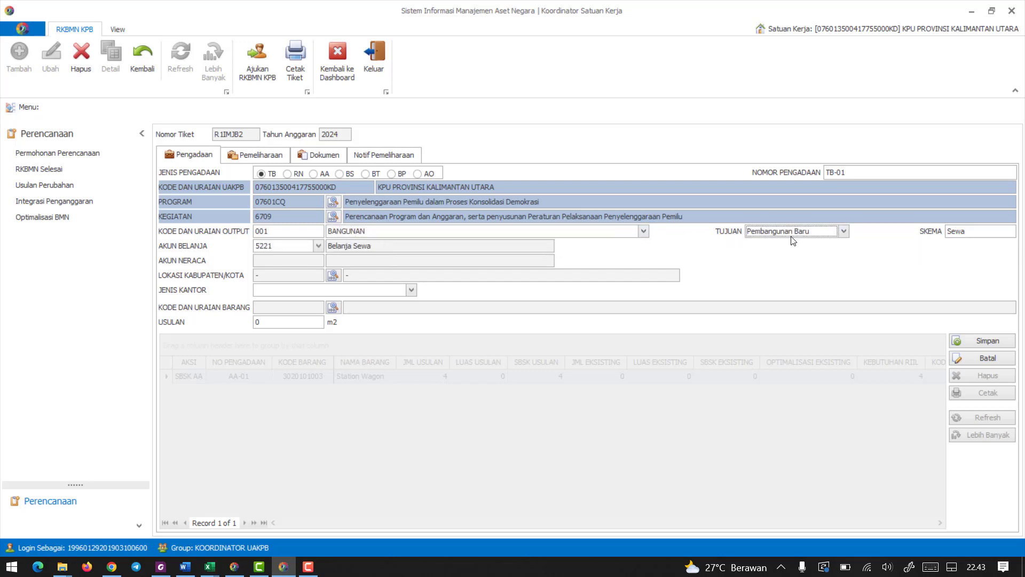
left_click(971, 234)
left_click(967, 251)
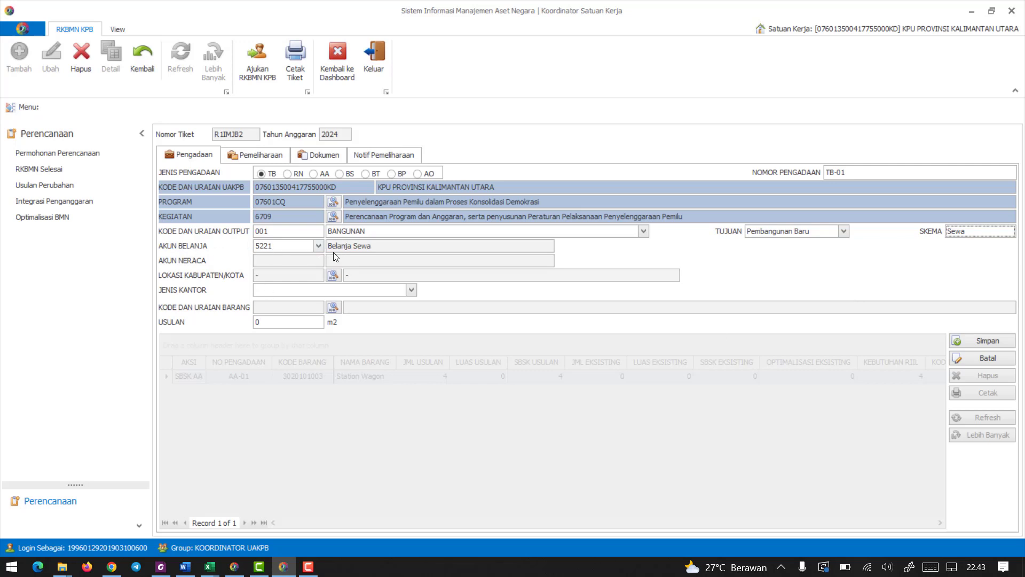
Try Akun Belanja 5331, Belanja Modal Gedung dan Bangunan, and return it to 5221, Belanja Sewa.
left_click(319, 246)
left_click(281, 258)
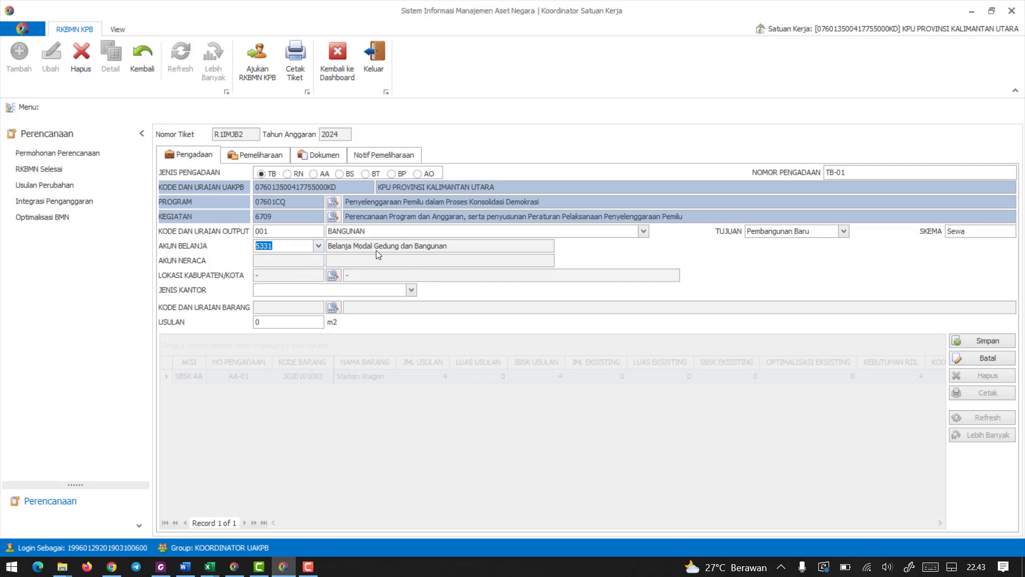
left_click(316, 246)
left_click(287, 257)
left_click(318, 245)
left_click(282, 267)
left_click(339, 246)
Search the region list by Nama Wilayah for bulungan and set Lokasi Kabupaten/Kota to 3501, KAB. BULUNGAN.
left_click(333, 275)
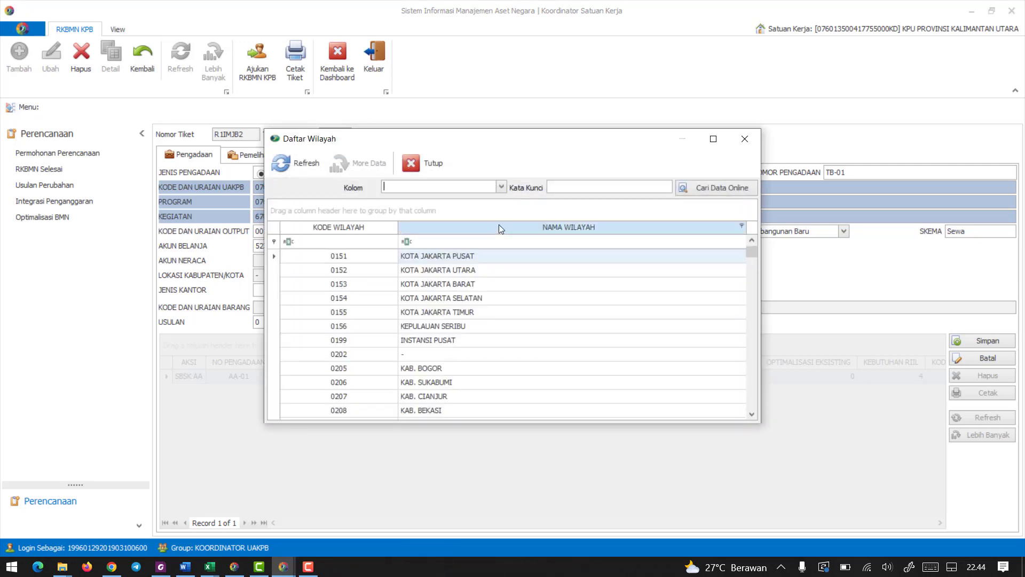
left_click(500, 186)
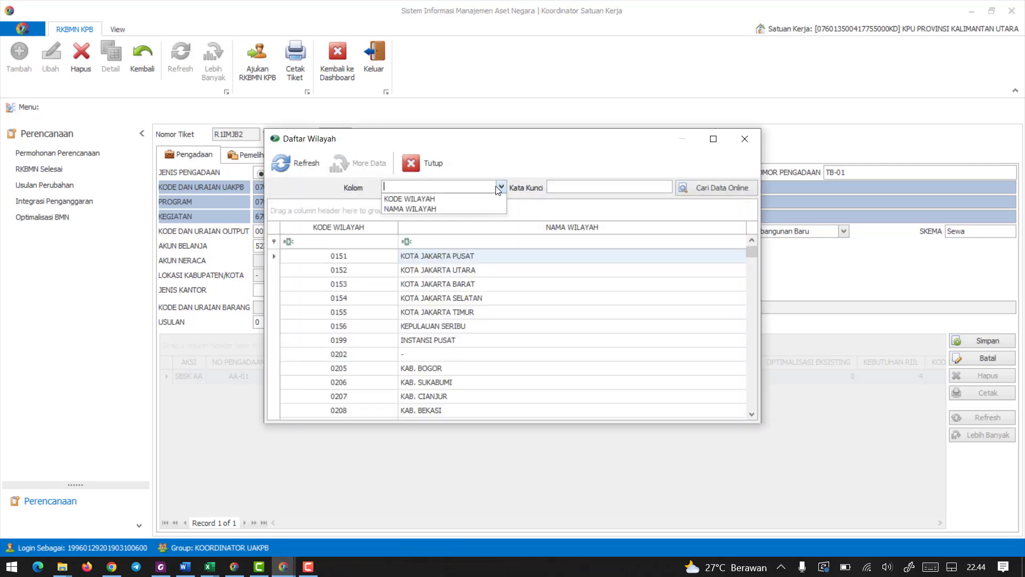
left_click(434, 210)
left_click(557, 187)
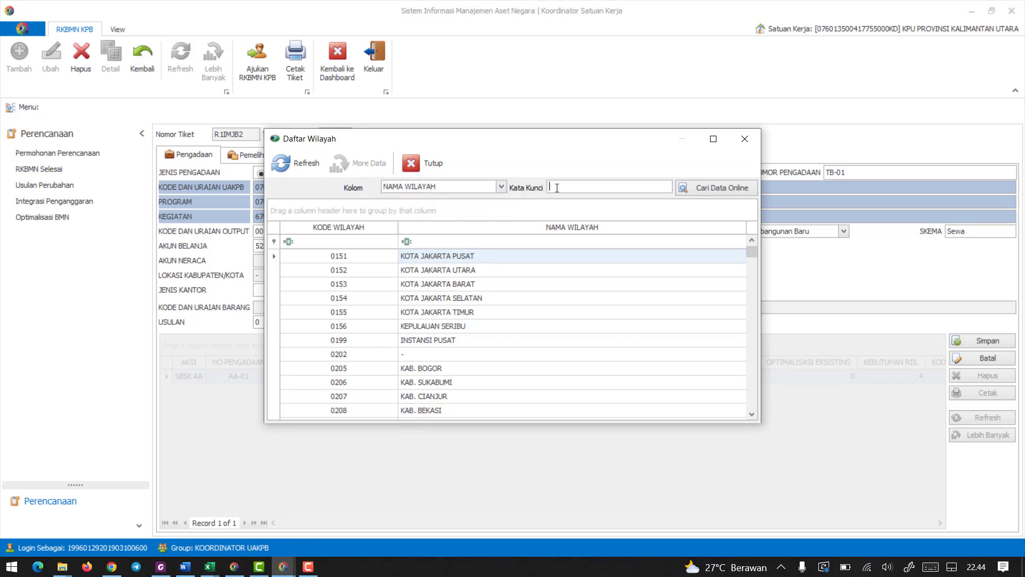
type("bulungan")
left_click(703, 187)
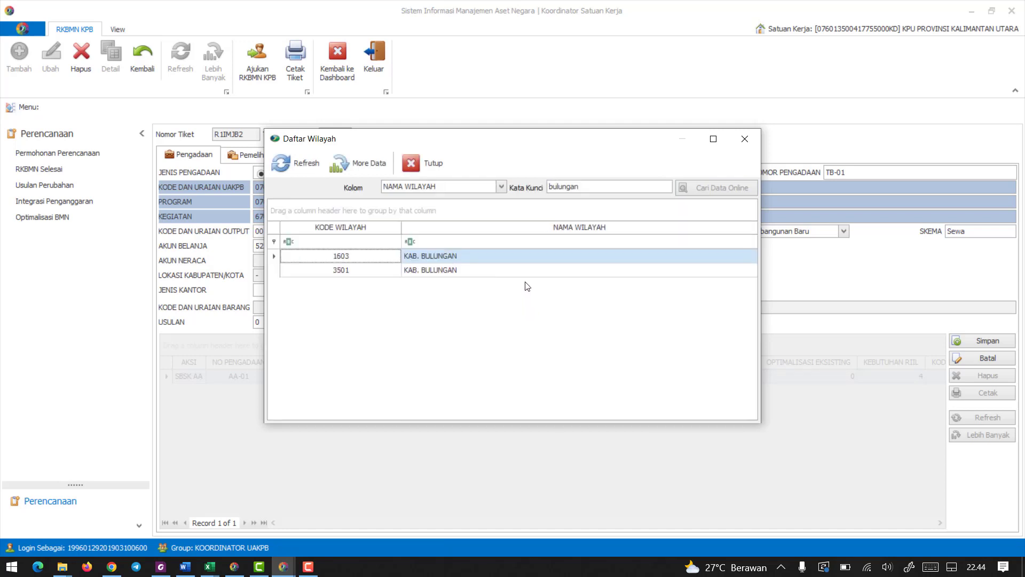
left_click(337, 271)
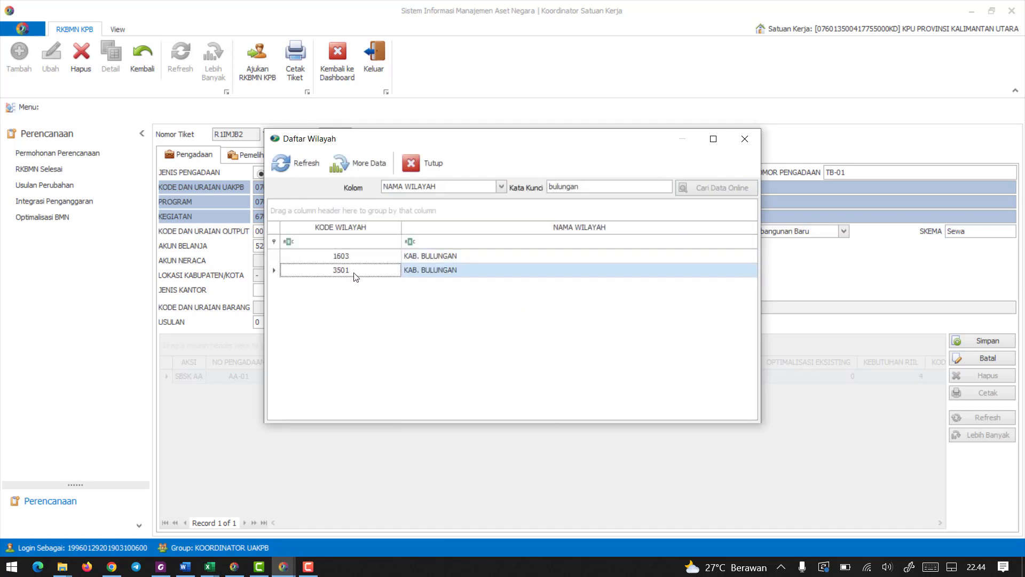
double_click(355, 276)
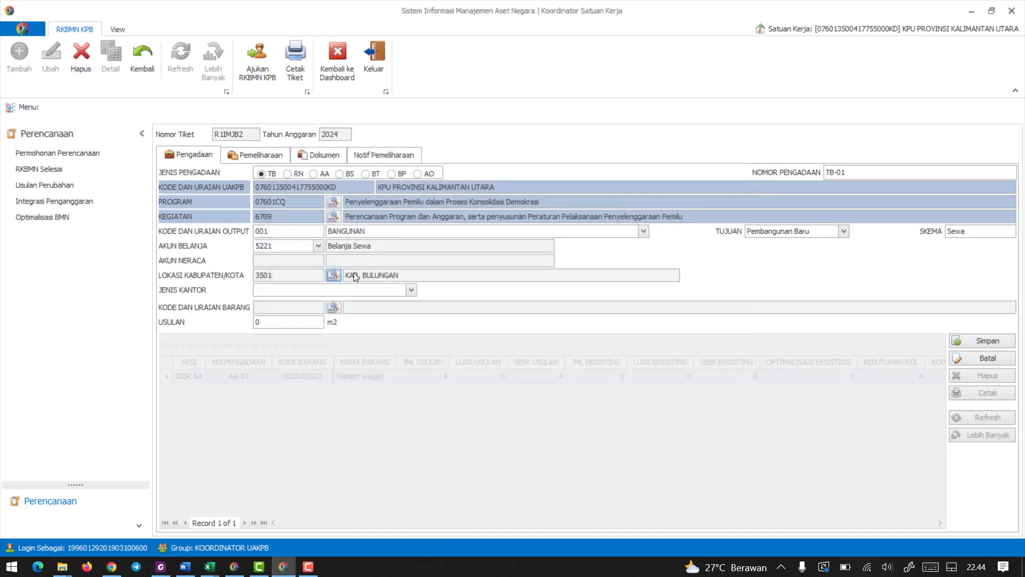
left_click(411, 292)
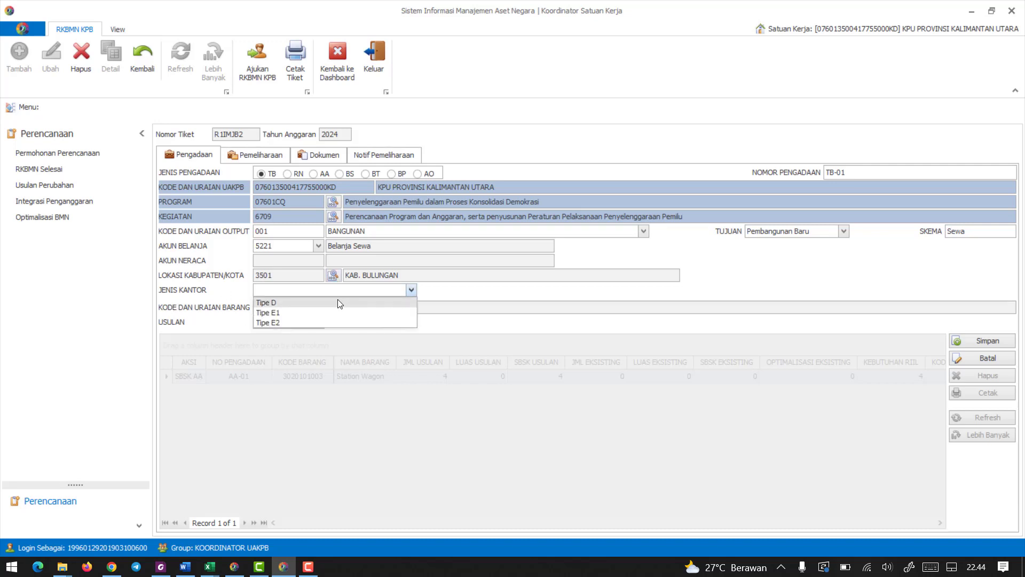
left_click(300, 303)
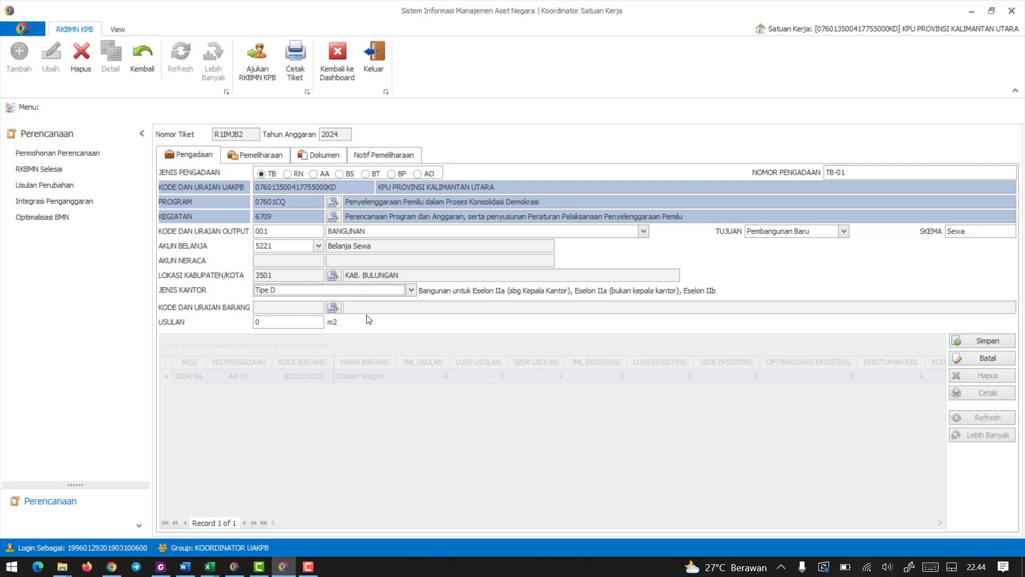
left_click(332, 307)
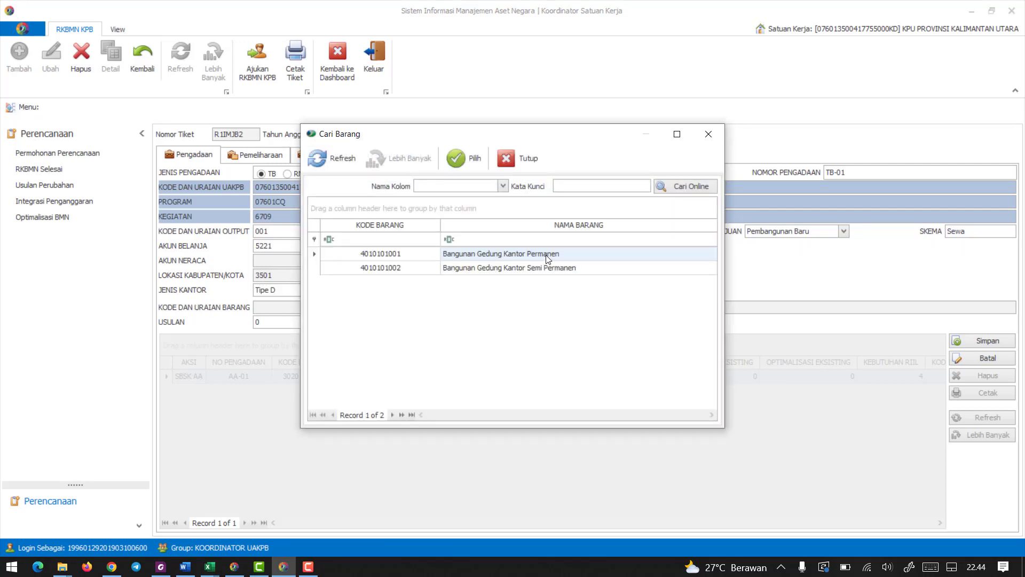
double_click(545, 255)
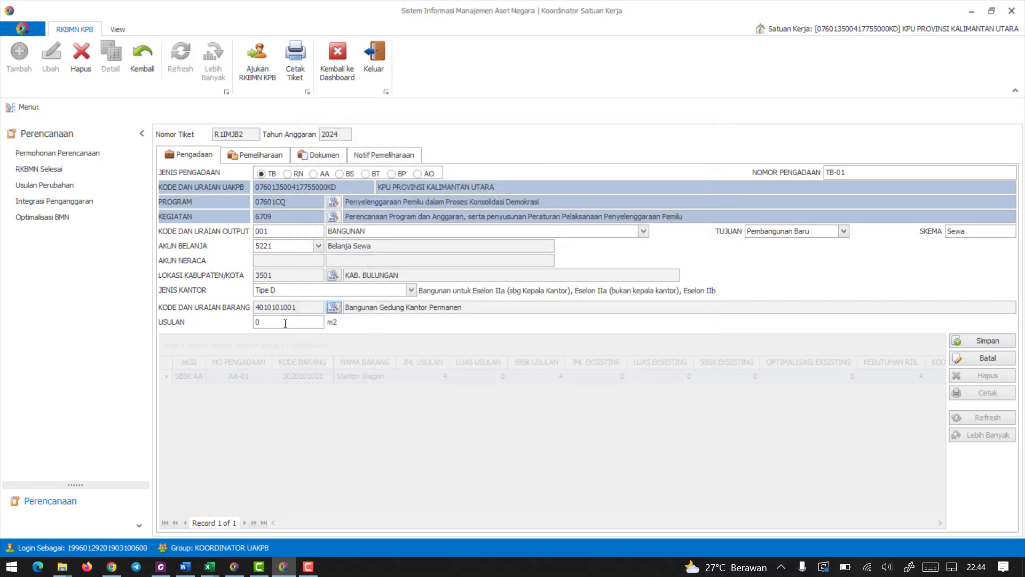
Set Usulan to 540 m2 and save the TB procurement.
left_click(285, 322)
type("540")
left_click(972, 342)
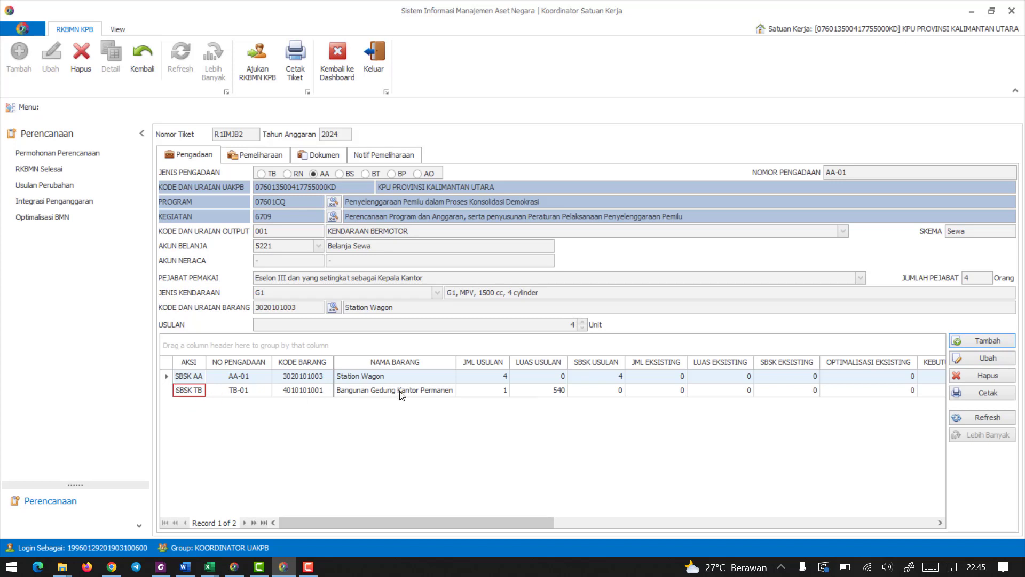
Open the SBSK calculation for TB-01 and set Eselon IIA (Kepala Kantor) to 1 and Eselon IIA (Non Kepala Kantor) to 5.
left_click(197, 392)
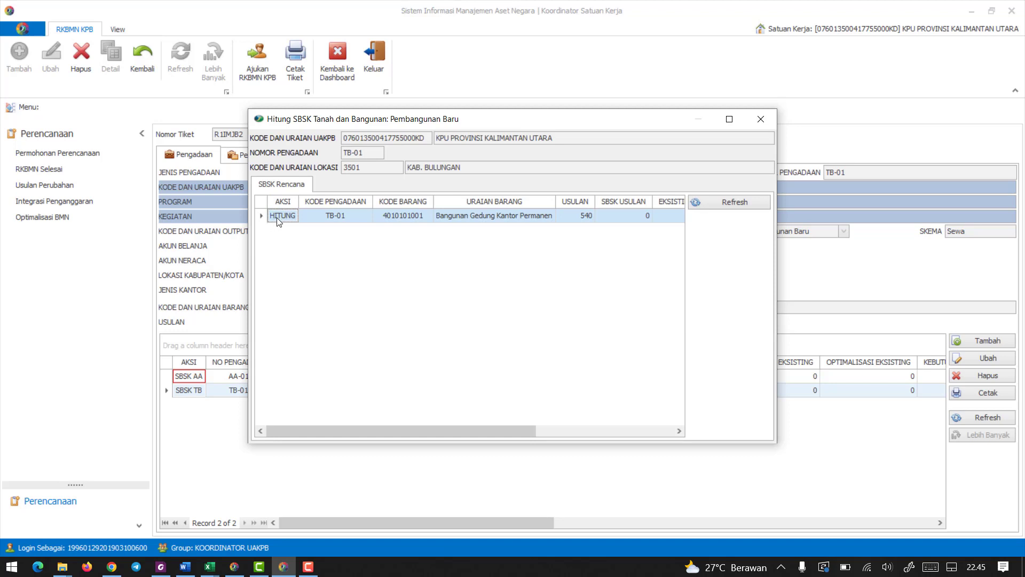
left_click(281, 215)
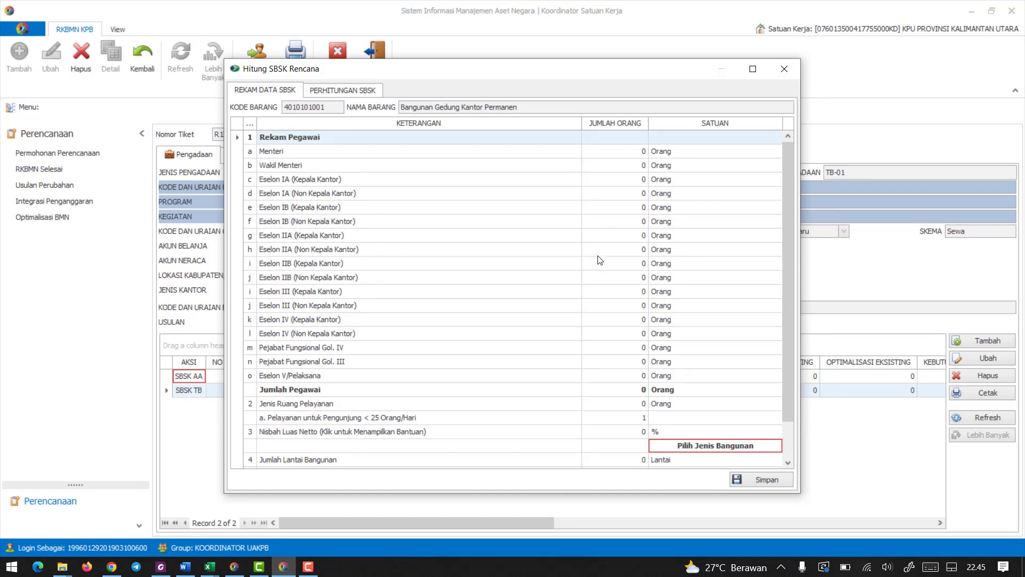
left_click(639, 235)
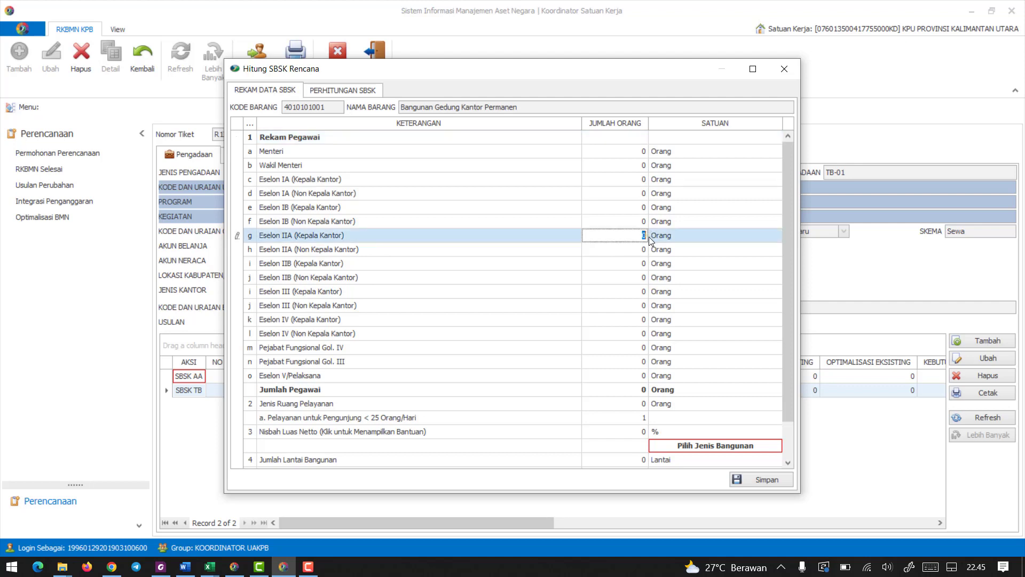
type("1")
left_click(648, 252)
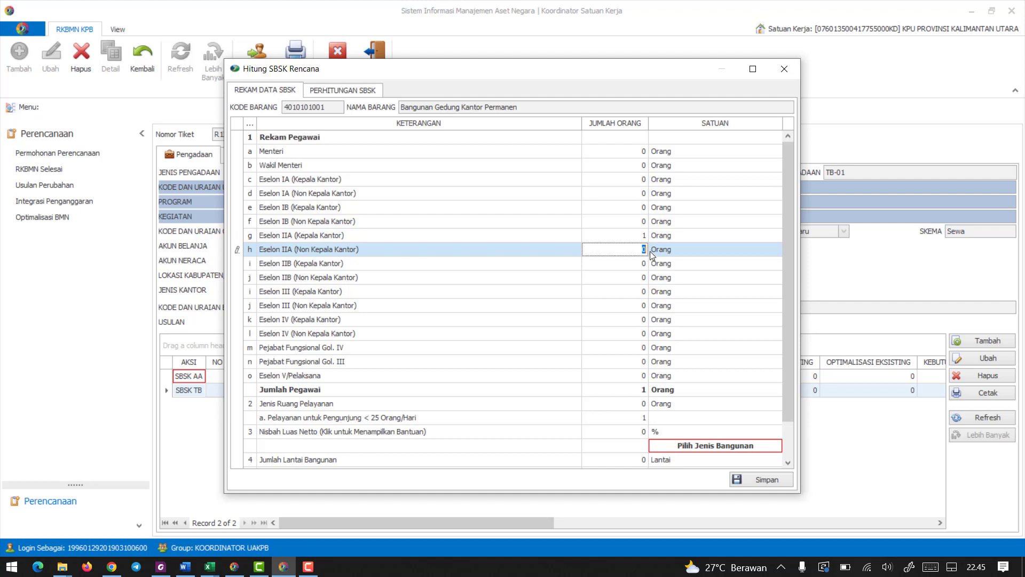
type("5")
Set Eselon III (Non Kepala Kantor) to 3 and Eselon IV (Non Kepala Kantor) to 4.
left_click(419, 281)
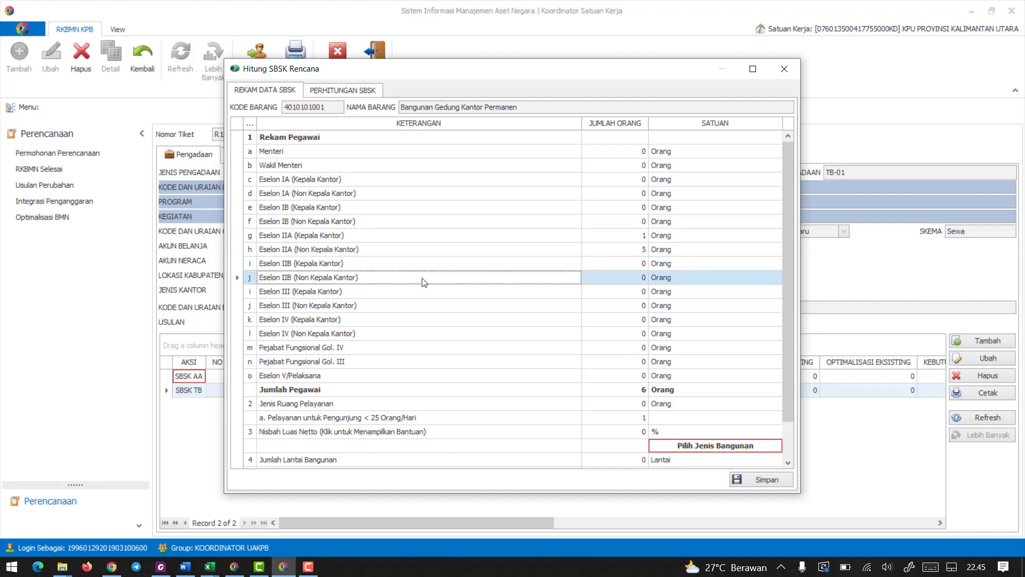
left_click(322, 292)
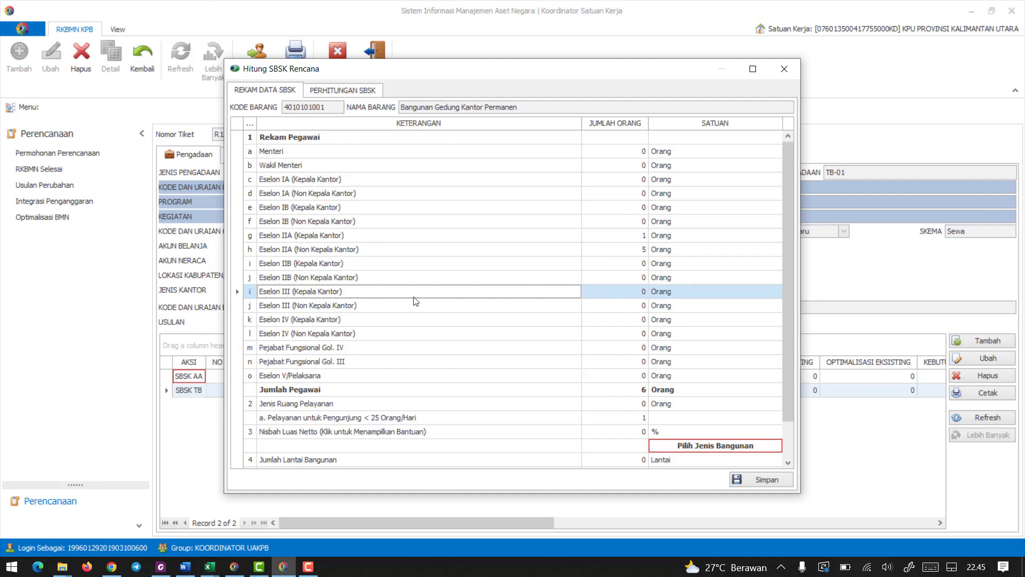
left_click(295, 307)
left_click(633, 309)
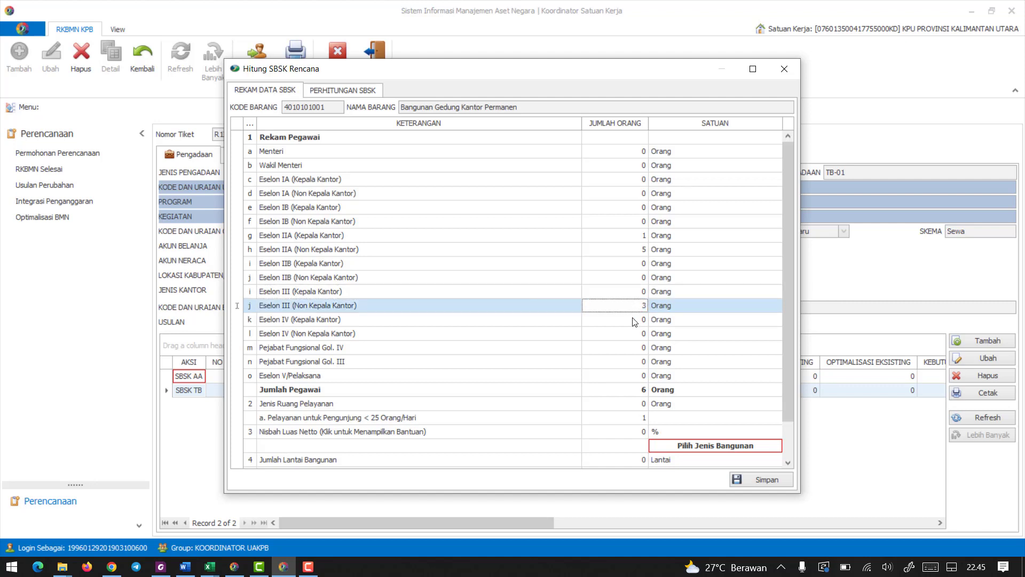
left_click(635, 320)
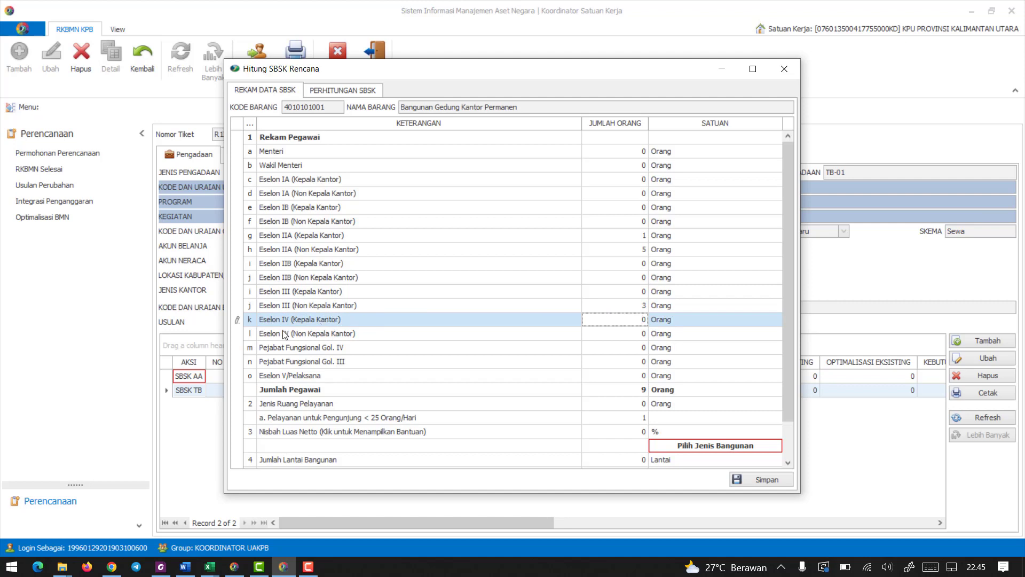
left_click(639, 334)
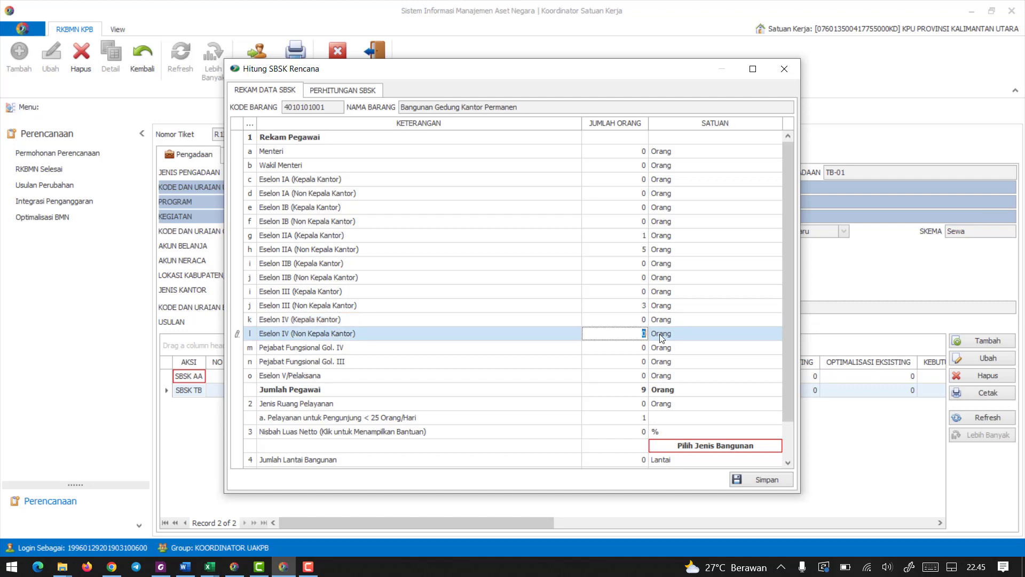
type("4")
Set Eselon V/Pelaksana to 31 and Jenis Ruang Pelayanan to 25 Orang.
left_click(634, 375)
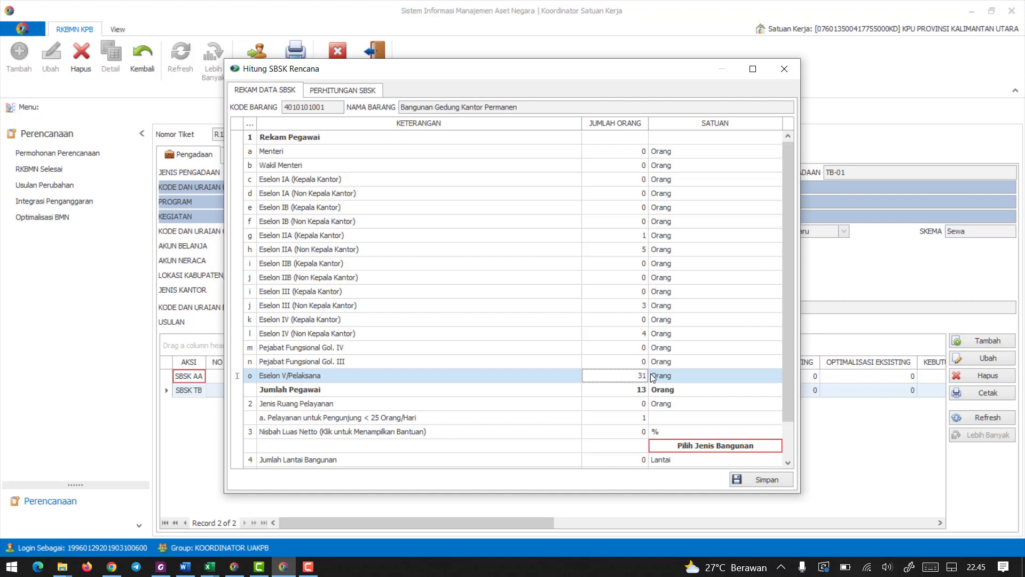
left_click(637, 361)
left_click(630, 375)
left_click(630, 419)
left_click(633, 403)
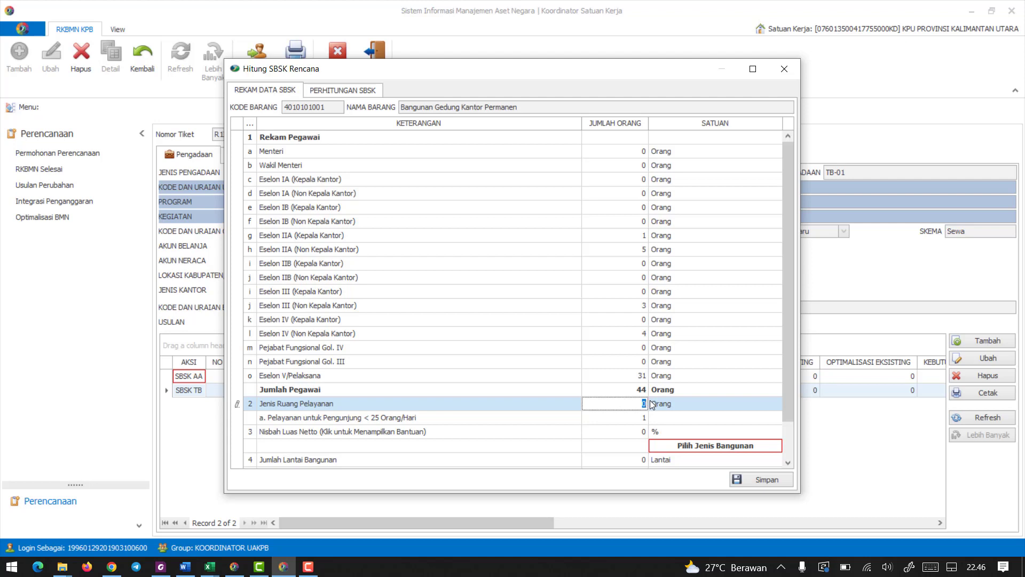
type("25")
left_click(669, 416)
left_click(631, 402)
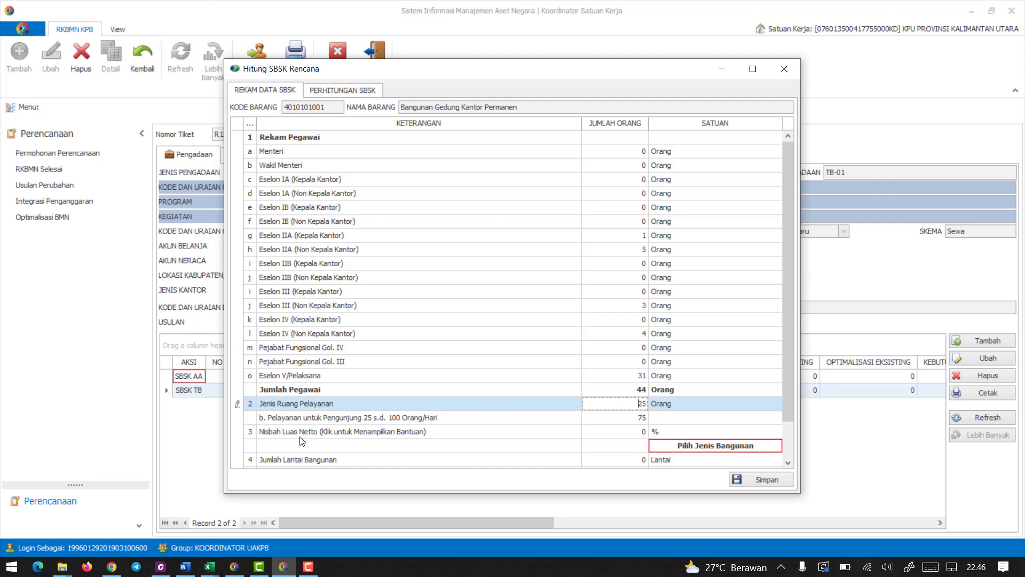
Set Jenis Bangunan to 2. Bangunan Tidak Sederhana Bertingkat Rendah and Jumlah Lantai Bangunan to 3.
left_click(688, 447)
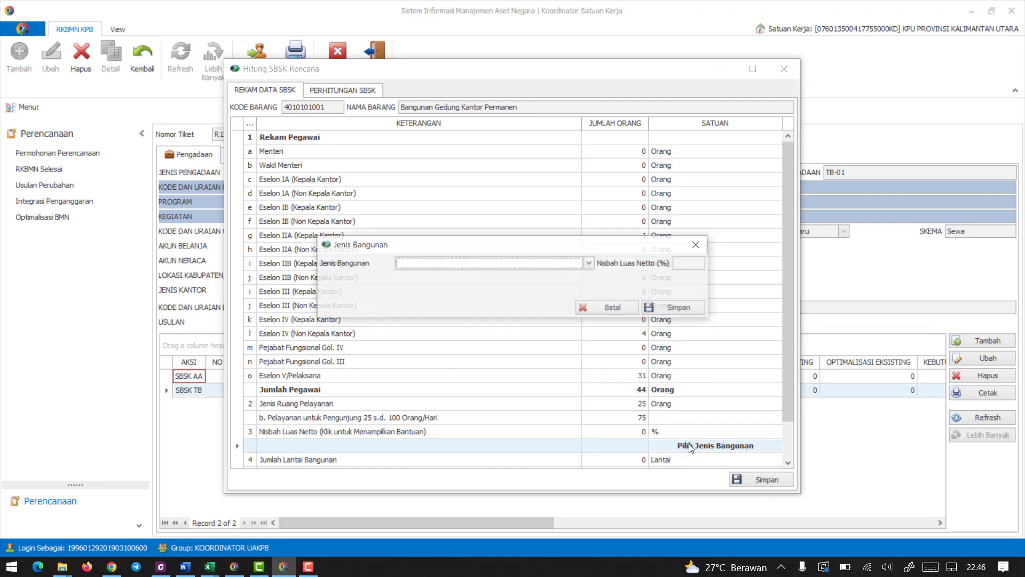
left_click(586, 262)
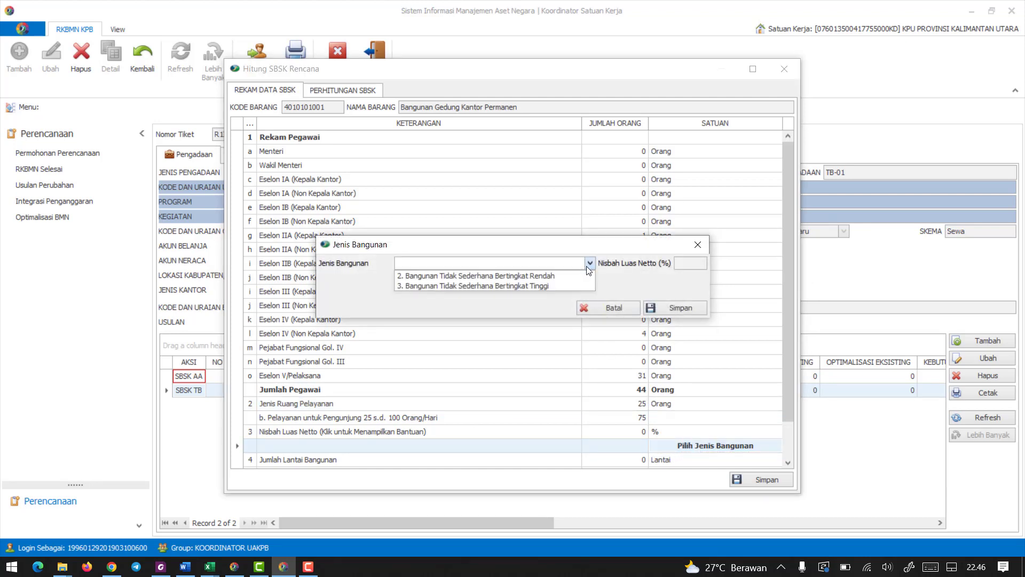
left_click(463, 276)
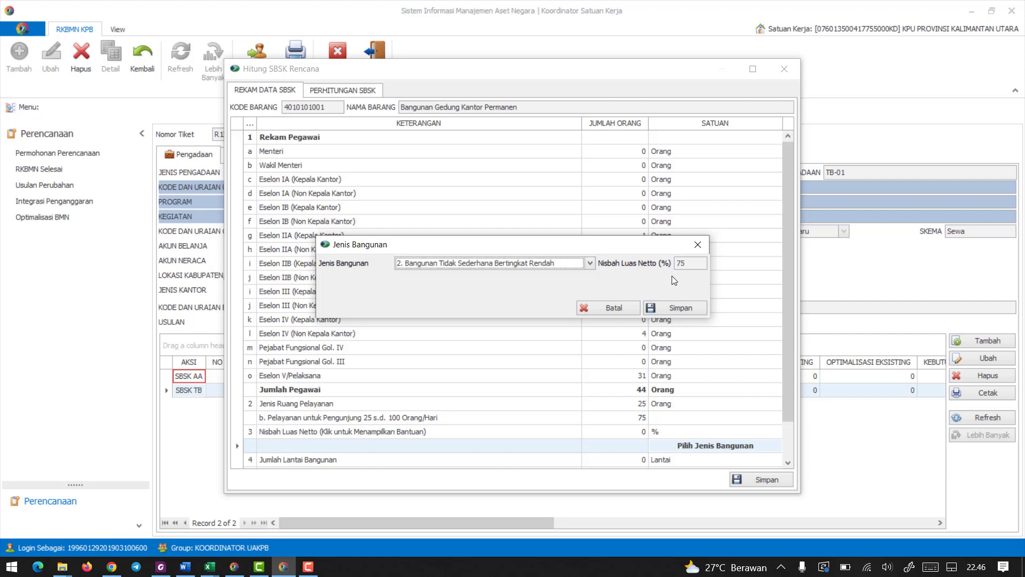
left_click(679, 309)
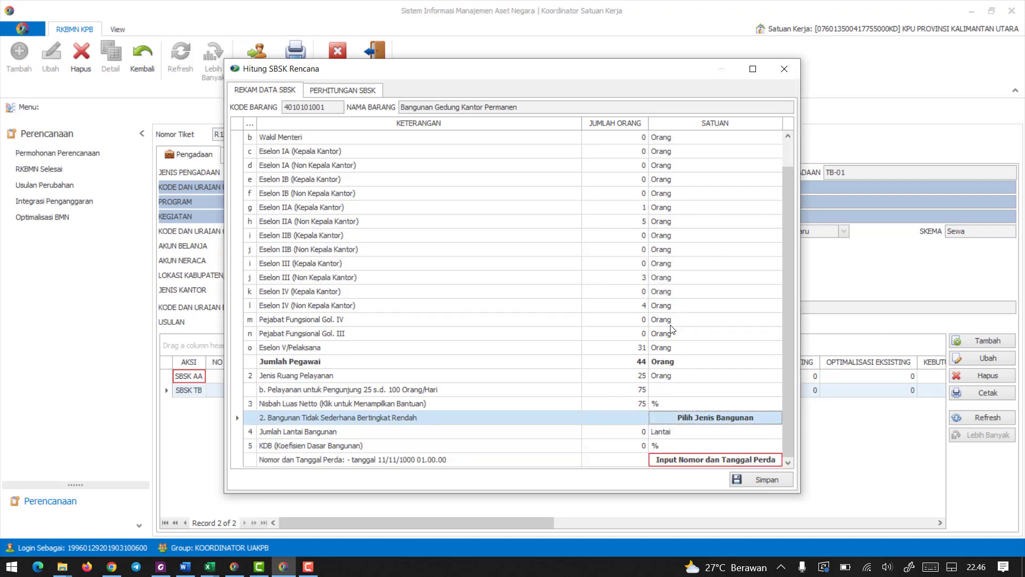
left_click(635, 431)
type("3")
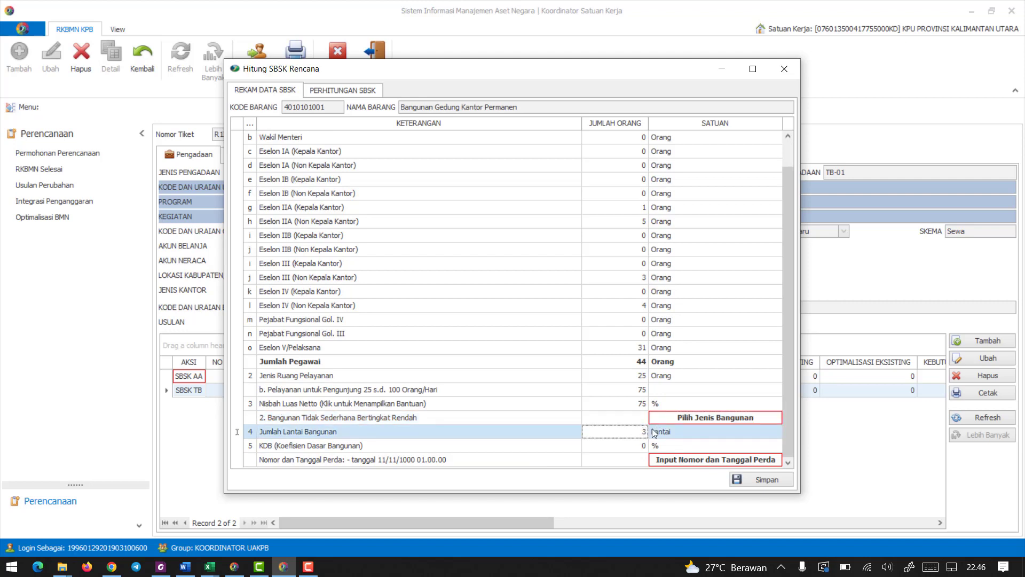
key("Tab")
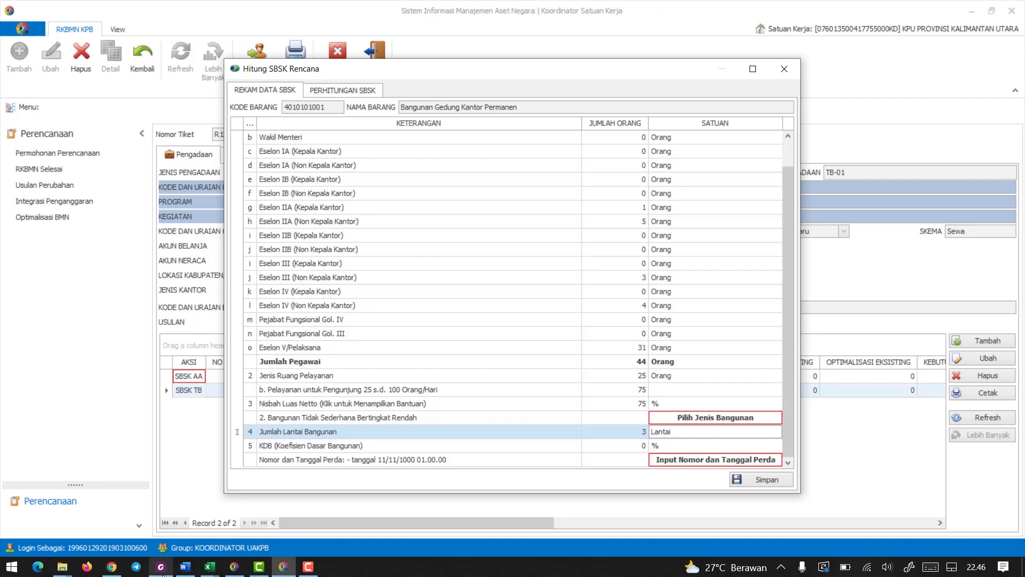
Search Perda No. 2 Tahun 2014 in Foxit PhantomPDF for KDB to find the maximum building coverage rule, and return to SIMAN.
left_click(160, 567)
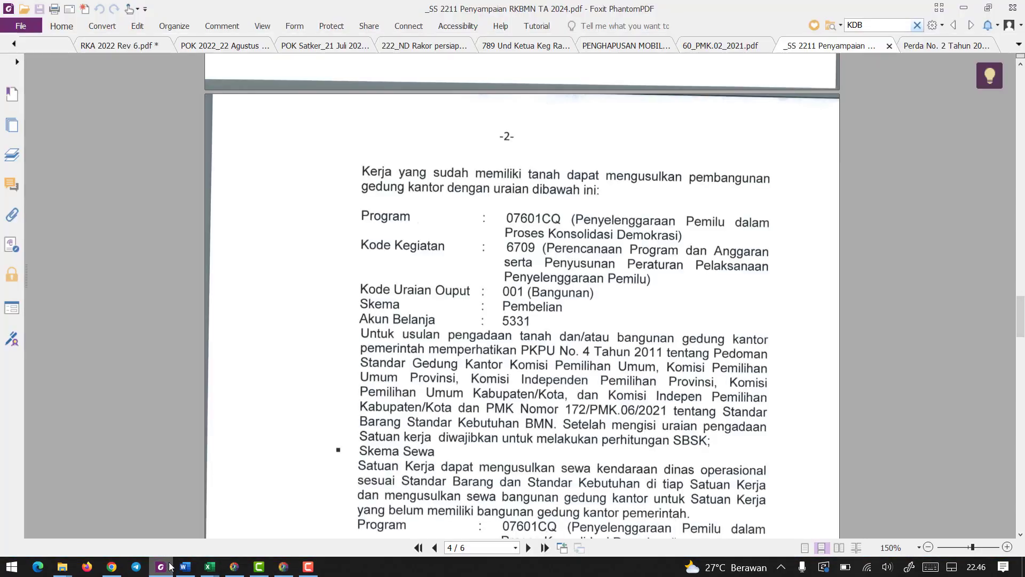
left_click(937, 48)
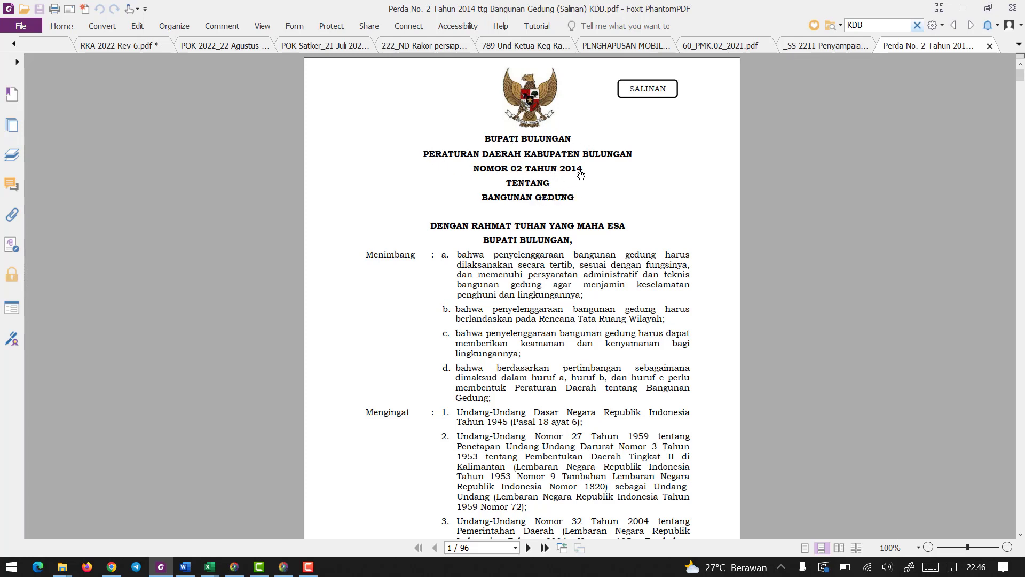
left_click(872, 26)
key("Return")
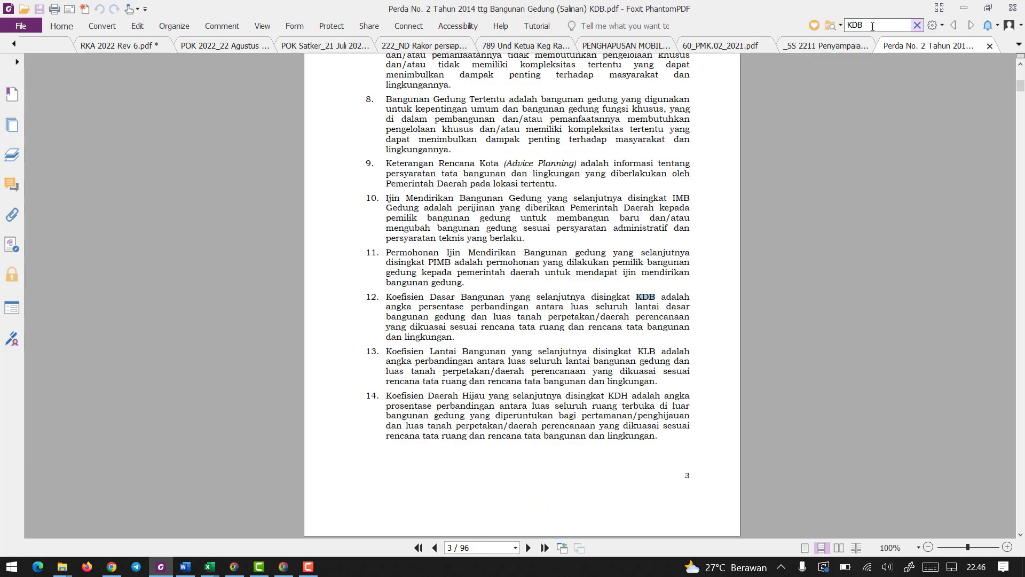
key("Return")
key("Return")
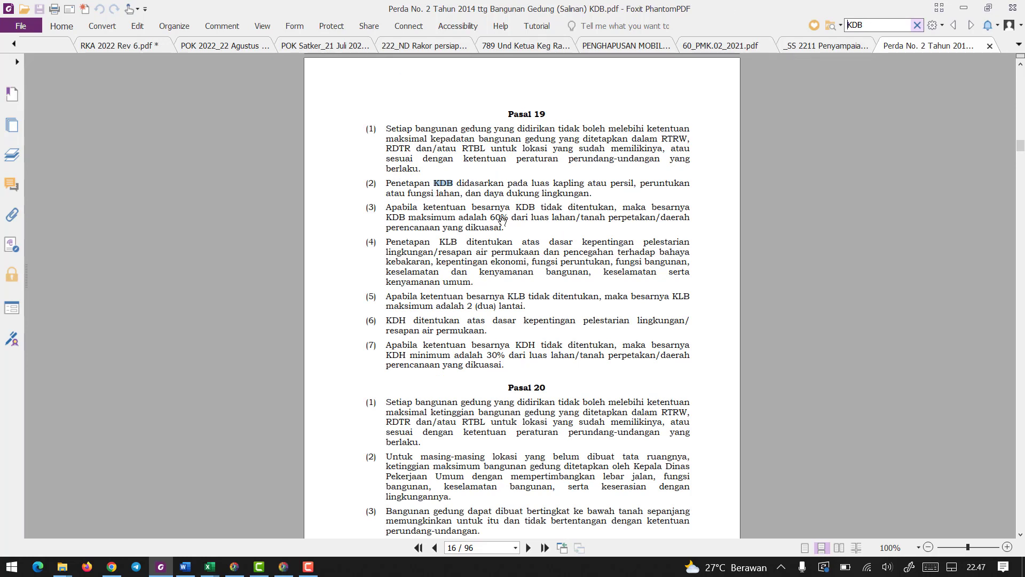
left_click(967, 7)
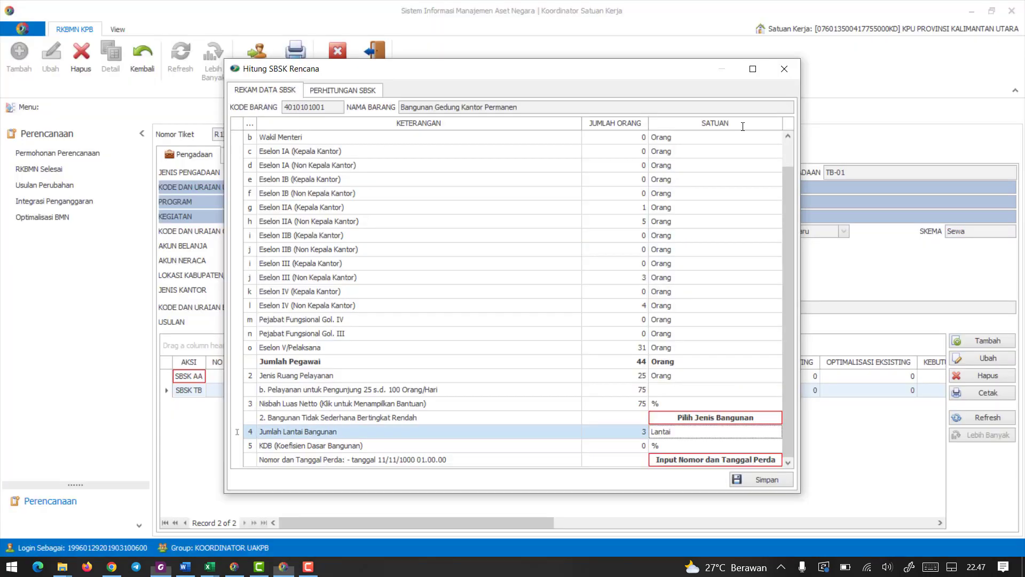
Enter KDB 60 percent and, after checking the Perda's title page, Nomor Perda 02 Tahun 2014 in the Dokumen Peraturan Daerah form.
left_click(707, 461)
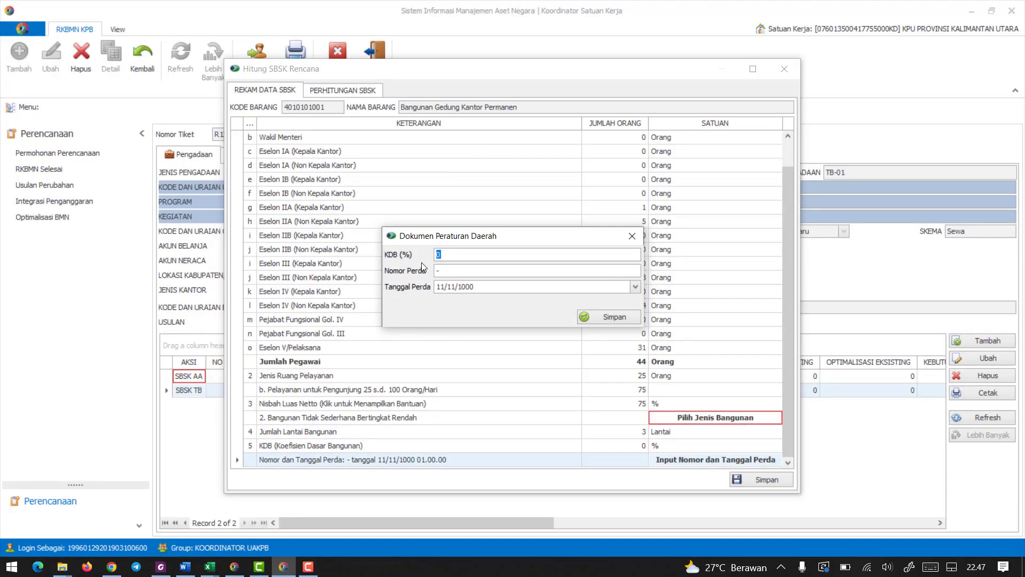
left_click(161, 567)
key("Home")
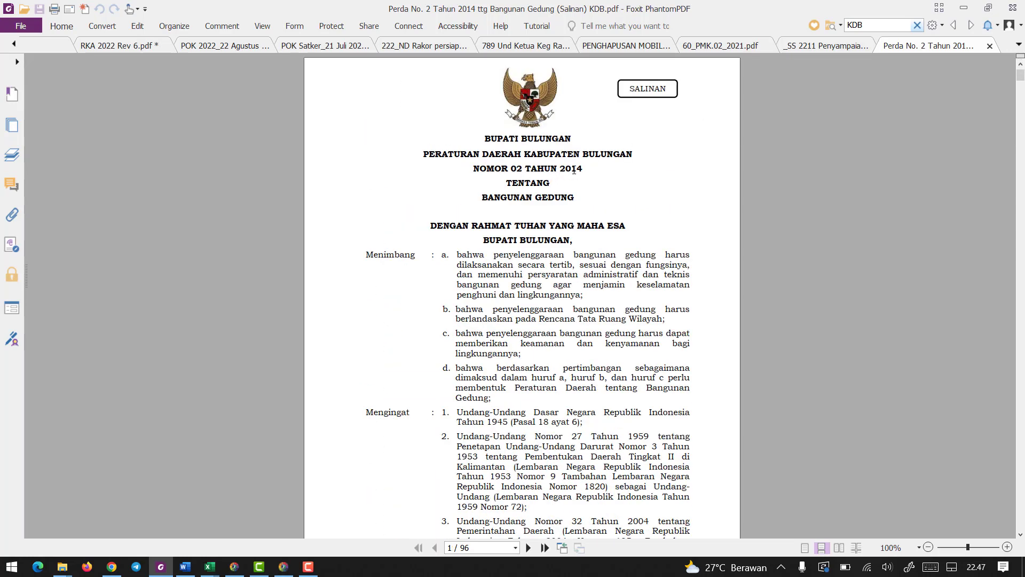
key("alt+Tab")
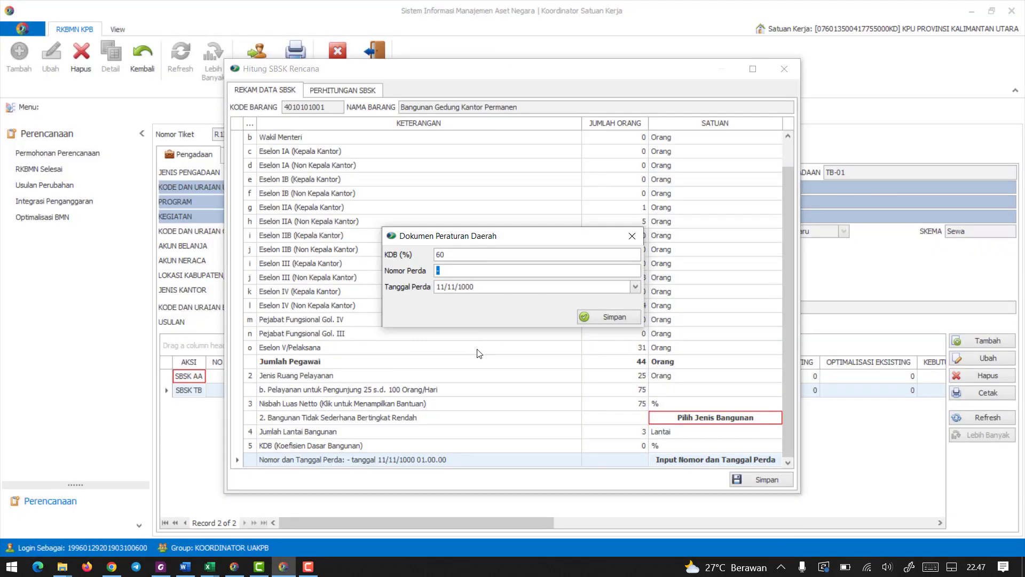
type("Tahun 2014")
Look up the Perda's enactment date on its closing page in Foxit PhantomPDF, and return to SIMAN.
key("alt+Tab")
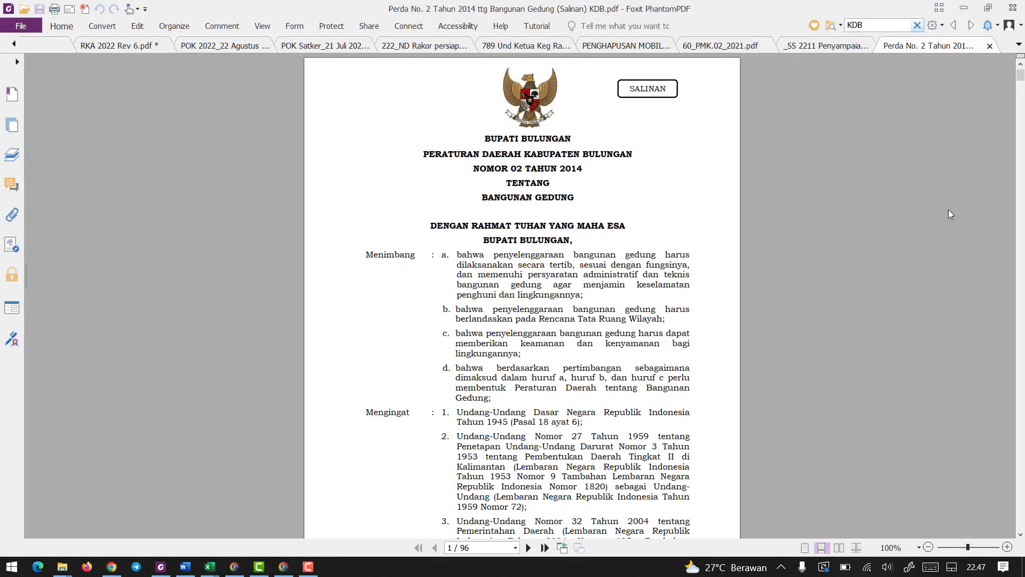
left_click_drag(1020, 77, 1021, 377)
scroll(670, 346, "down", 4)
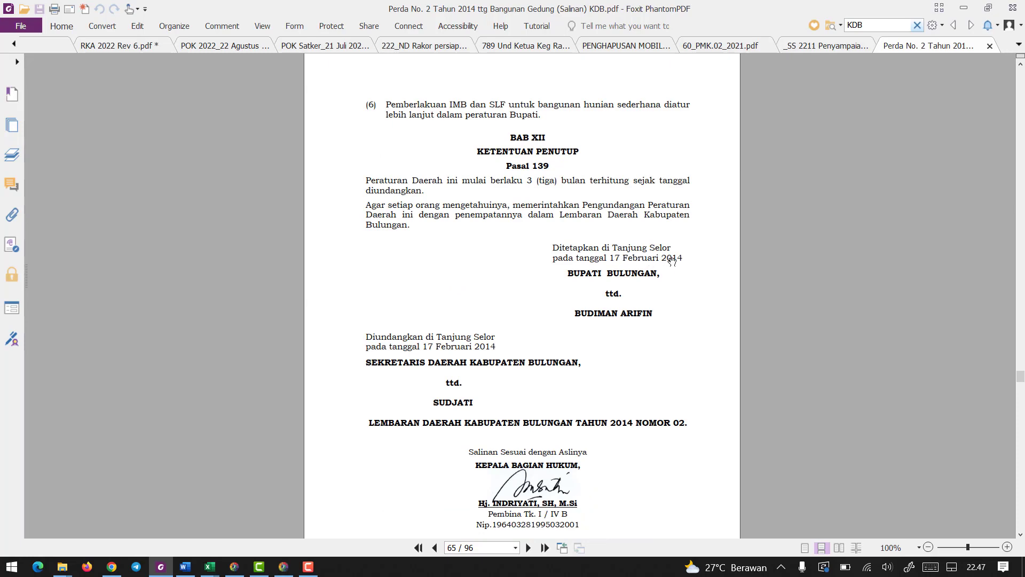
key("alt+Tab")
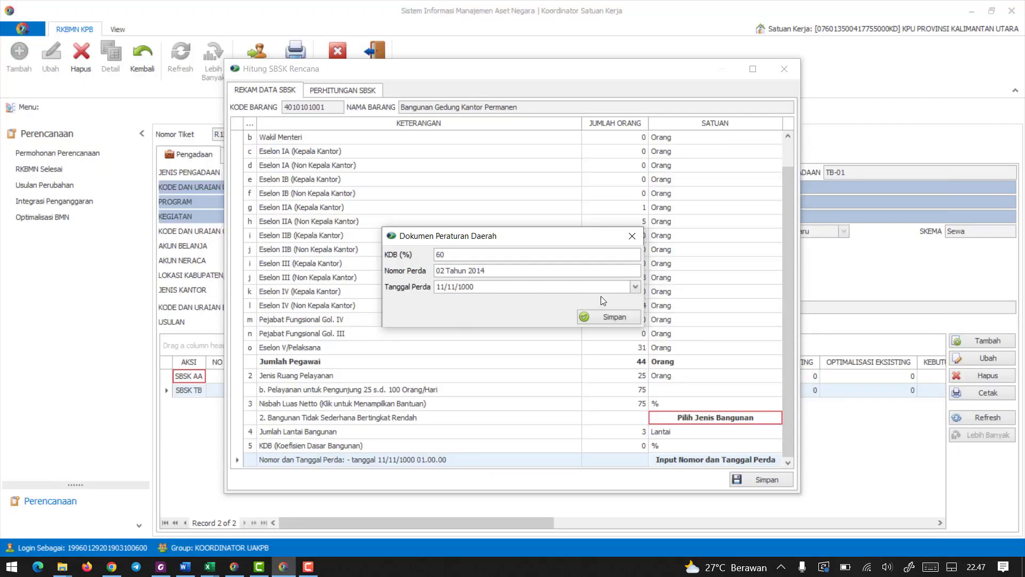
Set Tanggal Perda to 17 February 2014 and save the Dokumen Peraturan Daerah form.
left_click(635, 288)
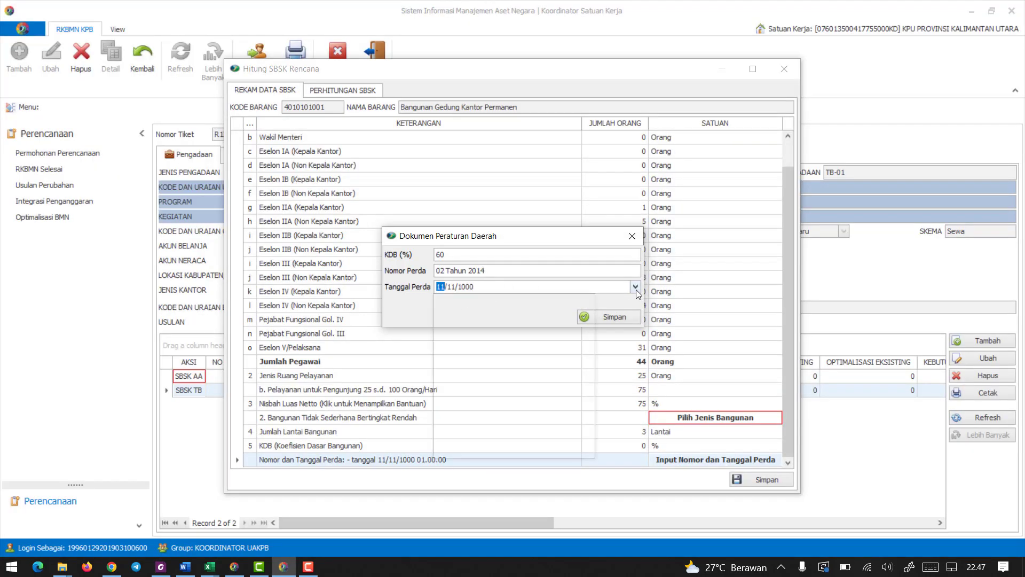
left_click(516, 308)
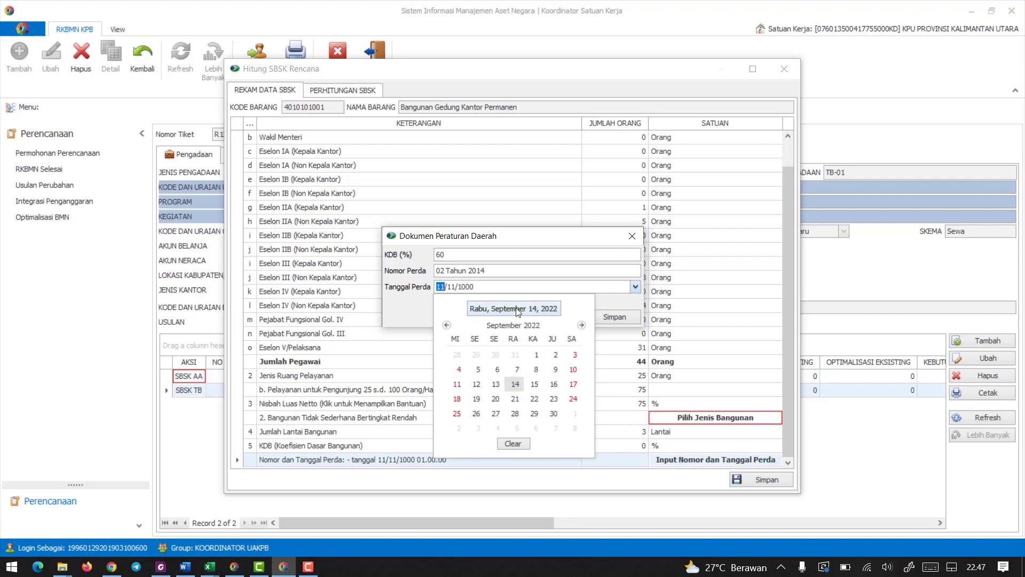
left_click(511, 325)
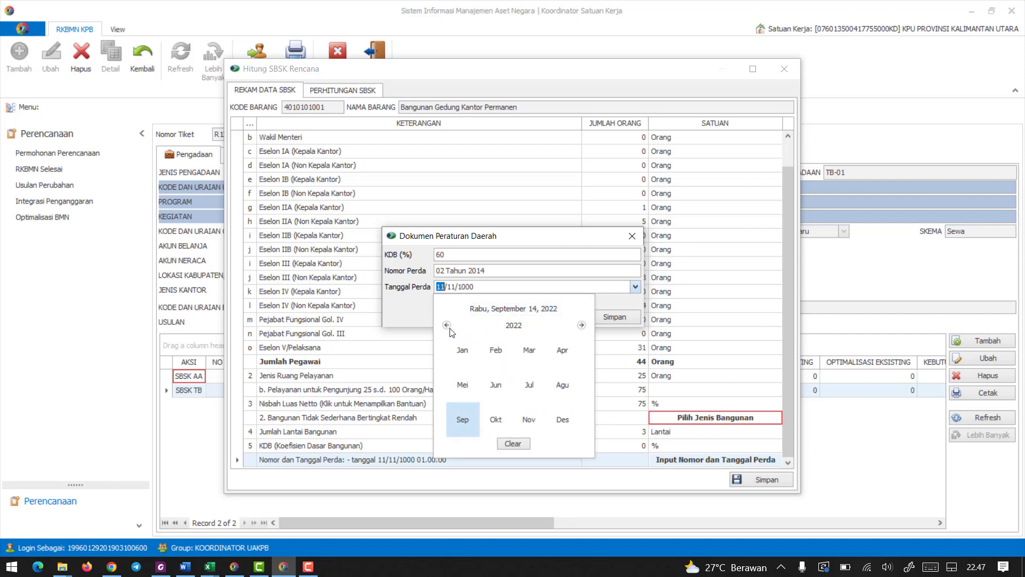
left_click(504, 325)
left_click(446, 325)
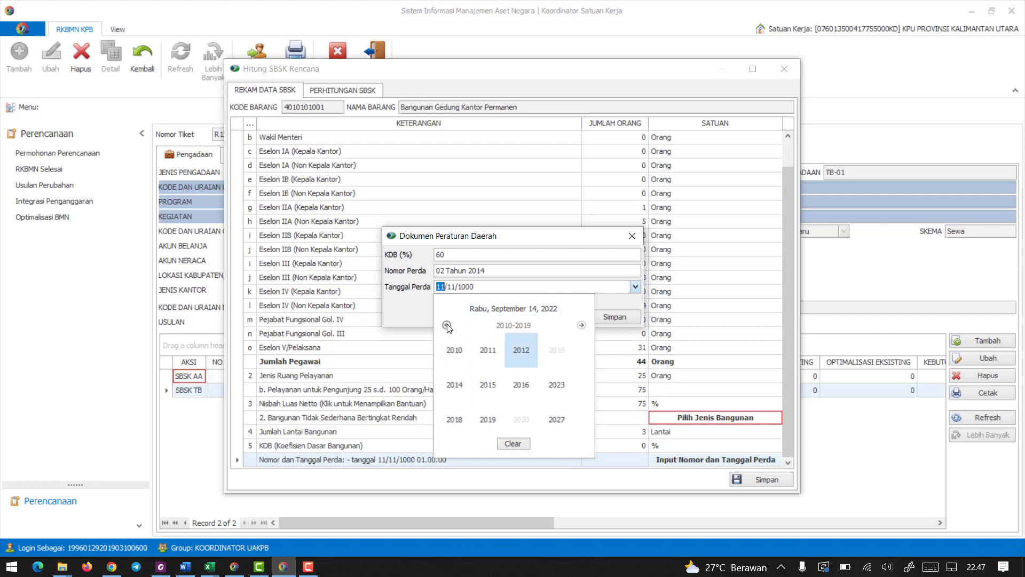
left_click(491, 386)
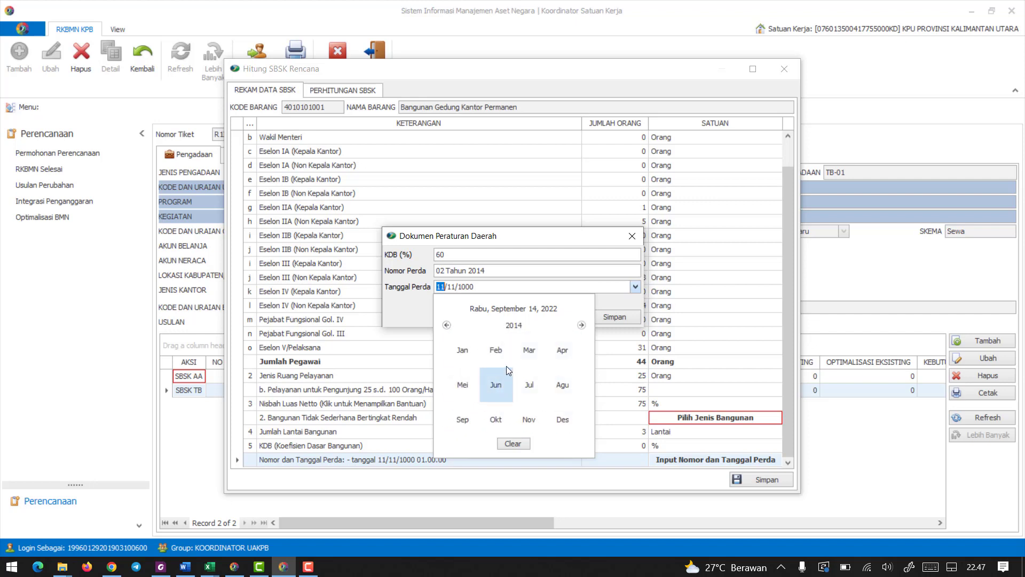
left_click(496, 348)
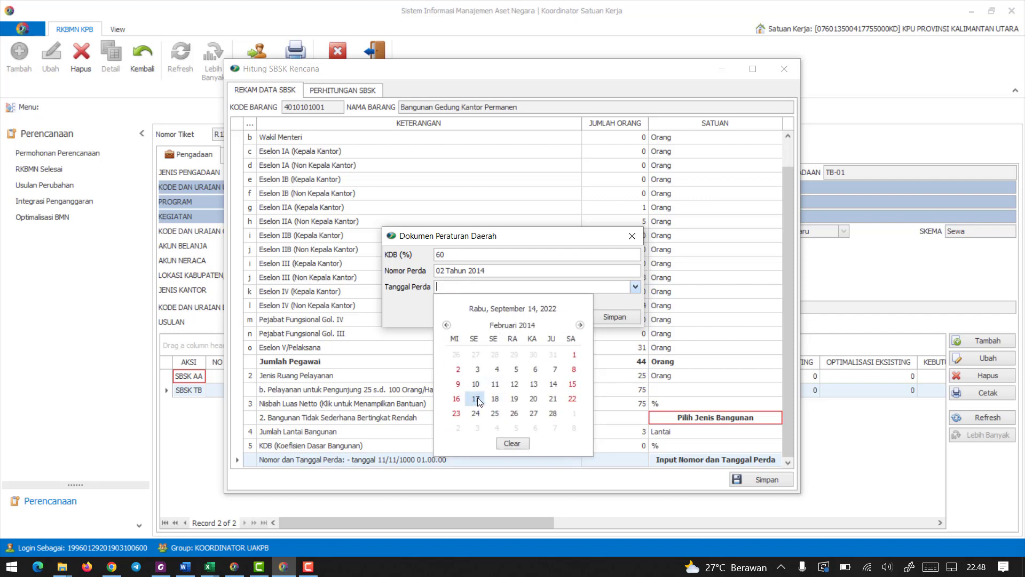
left_click(478, 398)
left_click(587, 316)
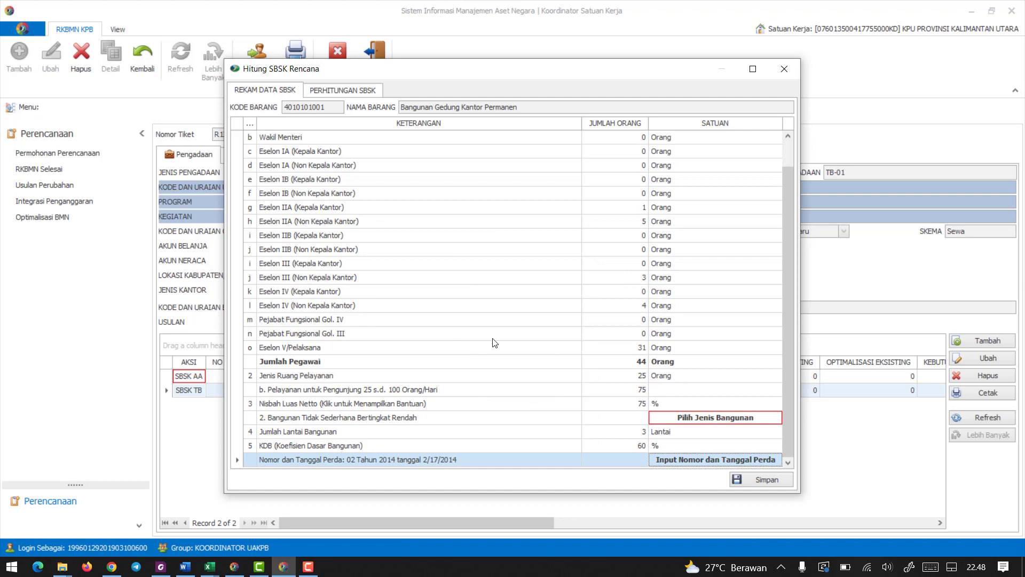
Review the entered staff numbers, Jenis Ruang Pelayanan, Nisbah Luas Netto, Jumlah Lantai Bangunan and KDB in the SBSK data.
scroll(615, 345, "up", 2)
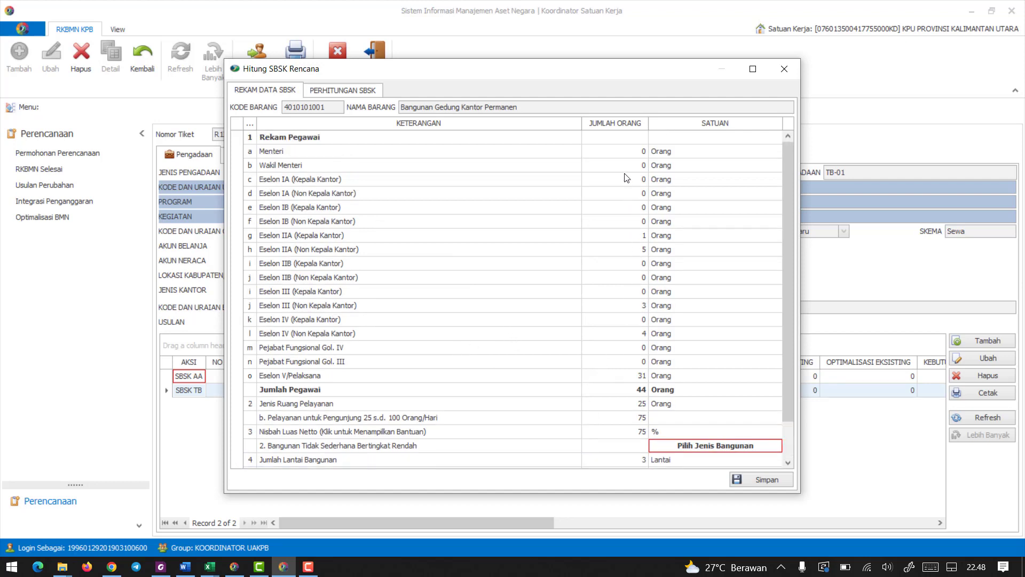
left_click(636, 239)
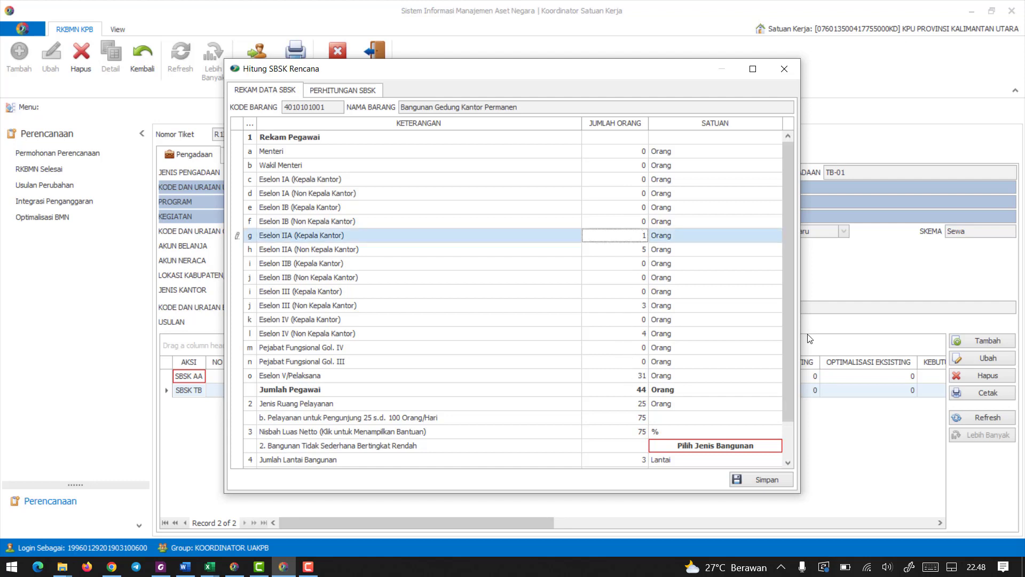
left_click_drag(787, 341, 787, 393)
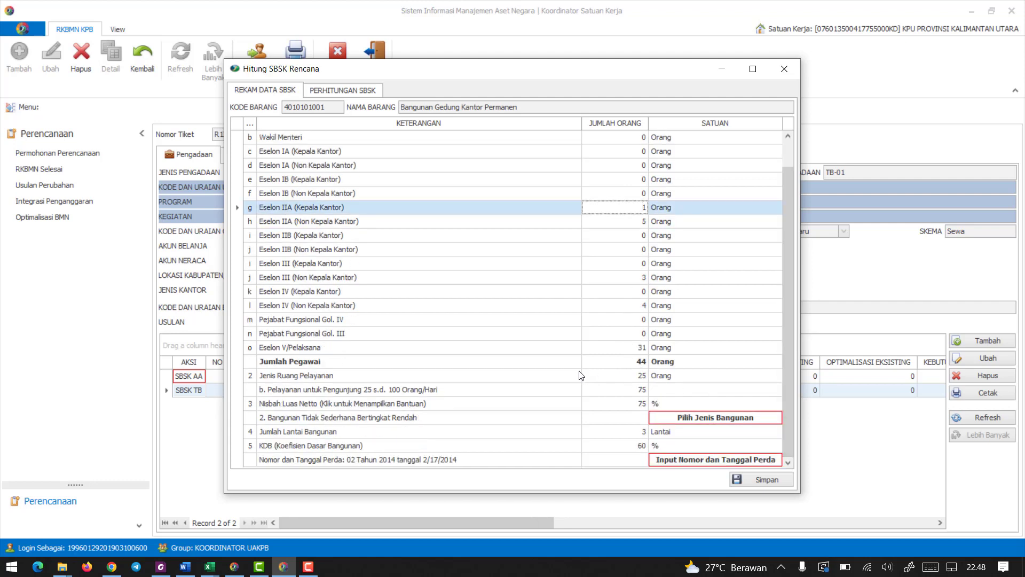
left_click(643, 376)
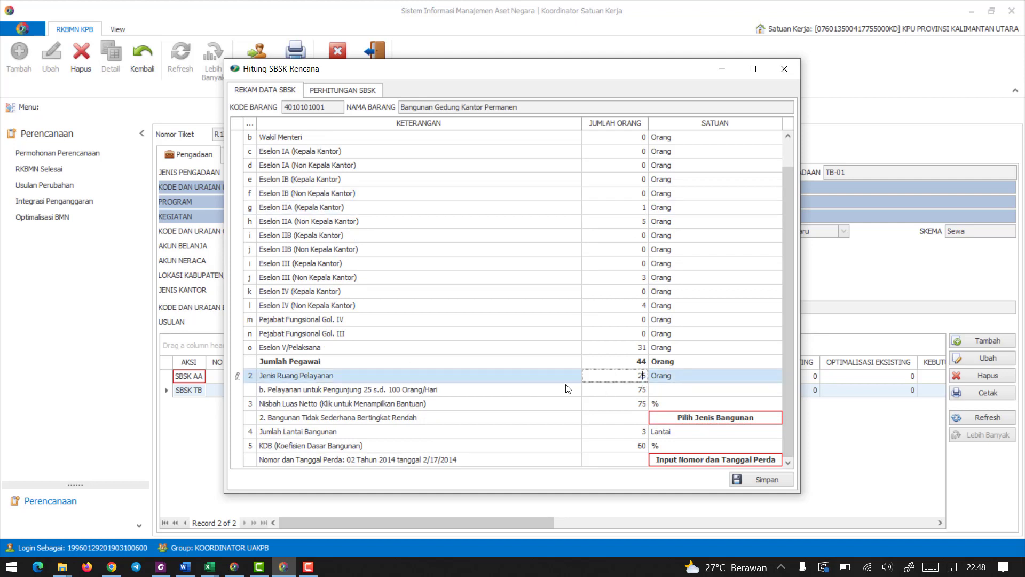
left_click(633, 407)
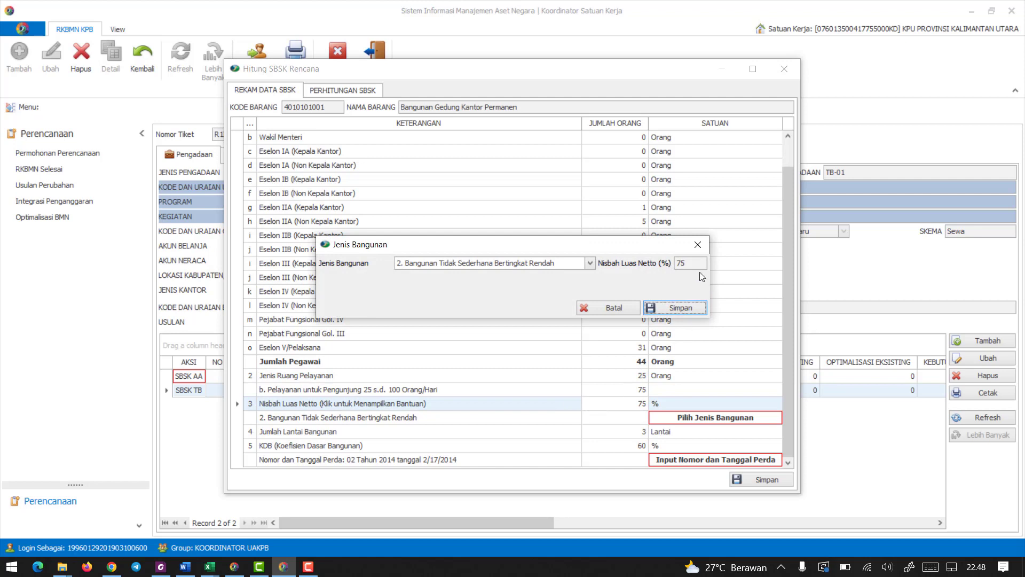
left_click(673, 307)
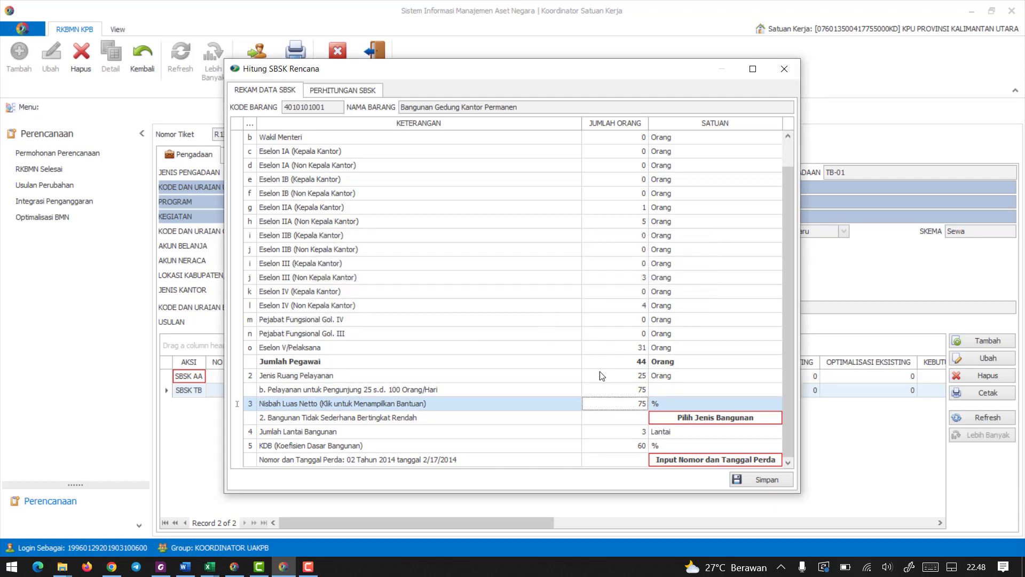
left_click(624, 432)
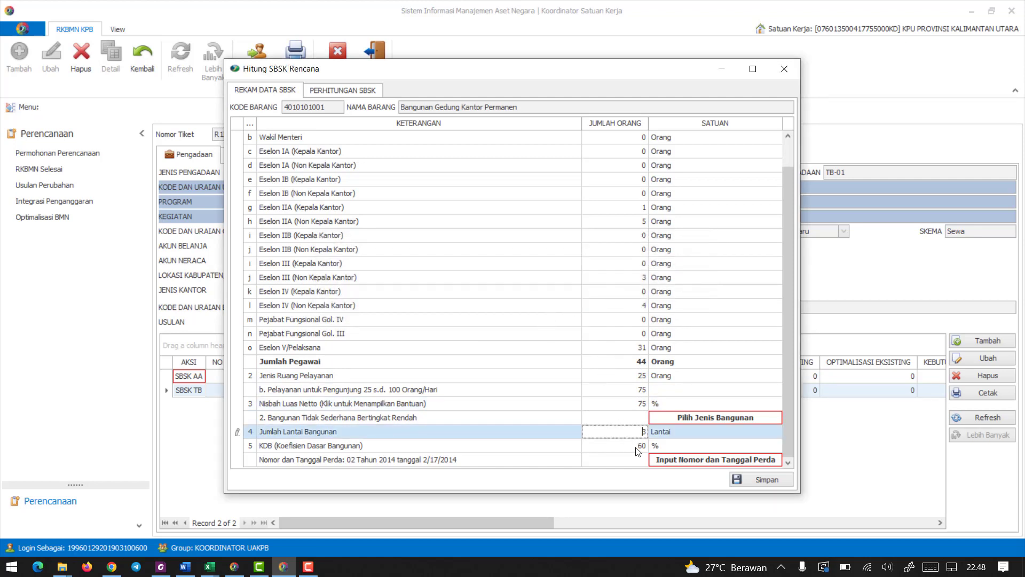
left_click(634, 445)
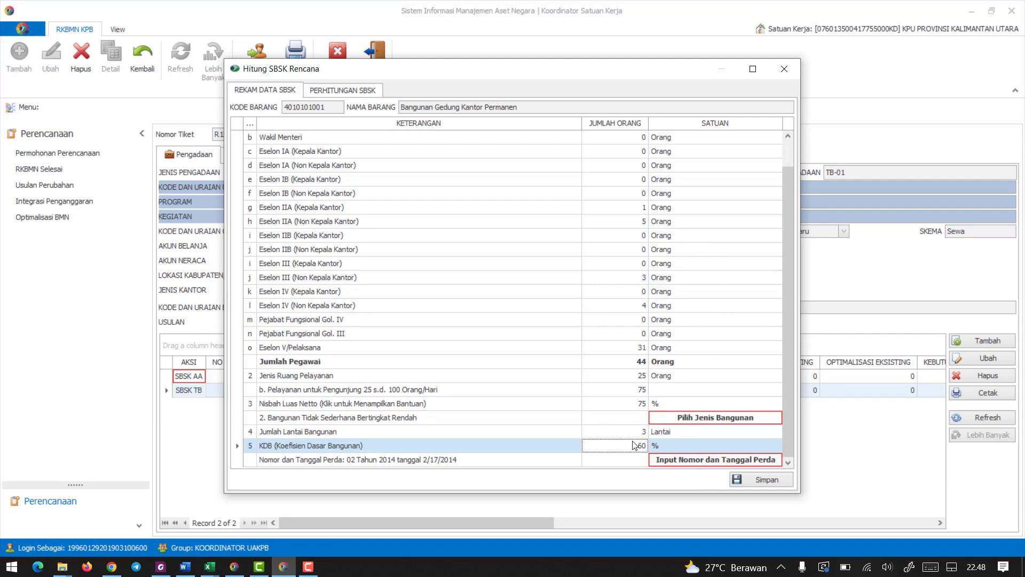
Save the office building's SBSK data and review the building and land area calculations in the resulting report.
left_click(753, 478)
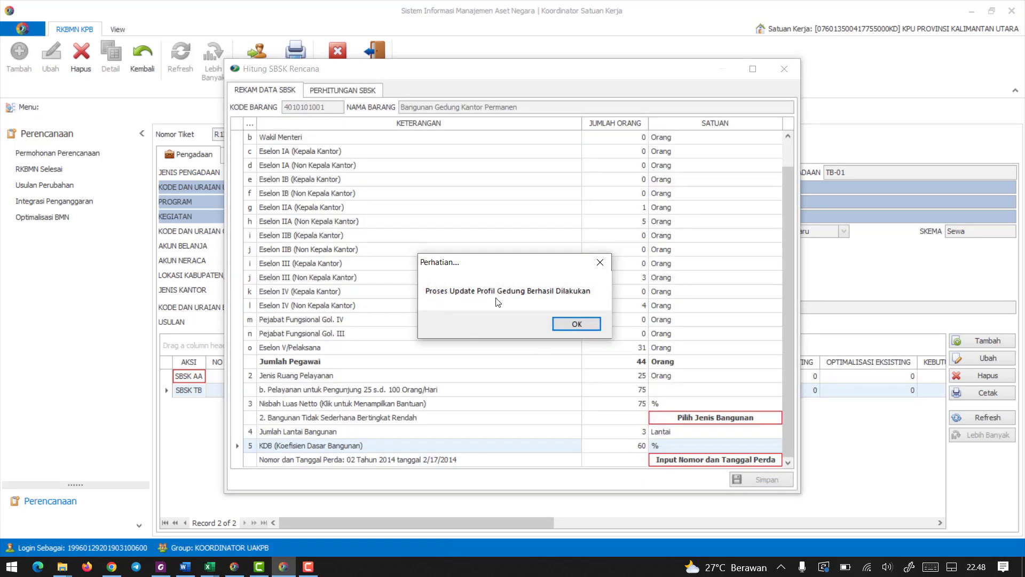
left_click(577, 316)
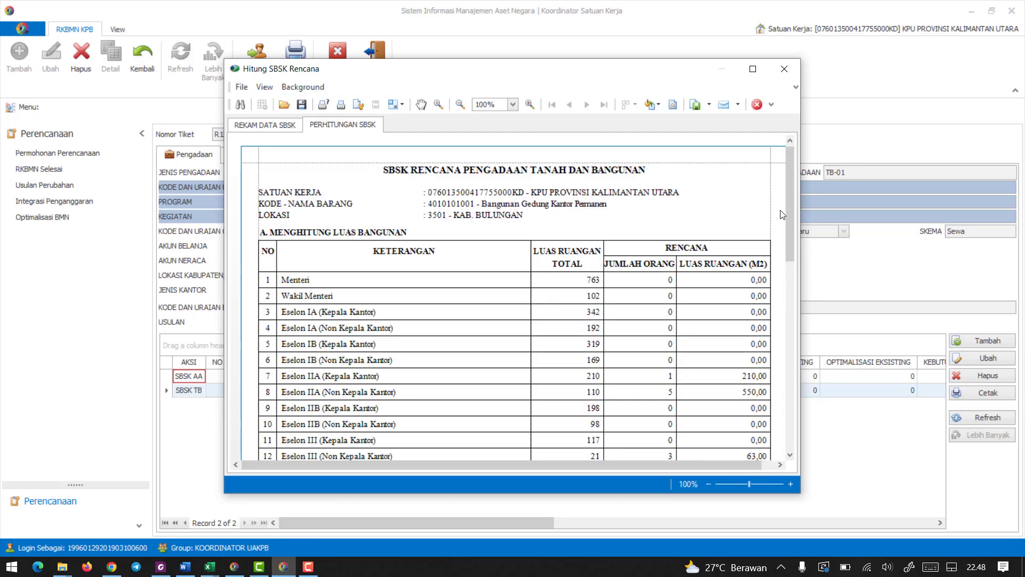
left_click_drag(787, 199, 803, 398)
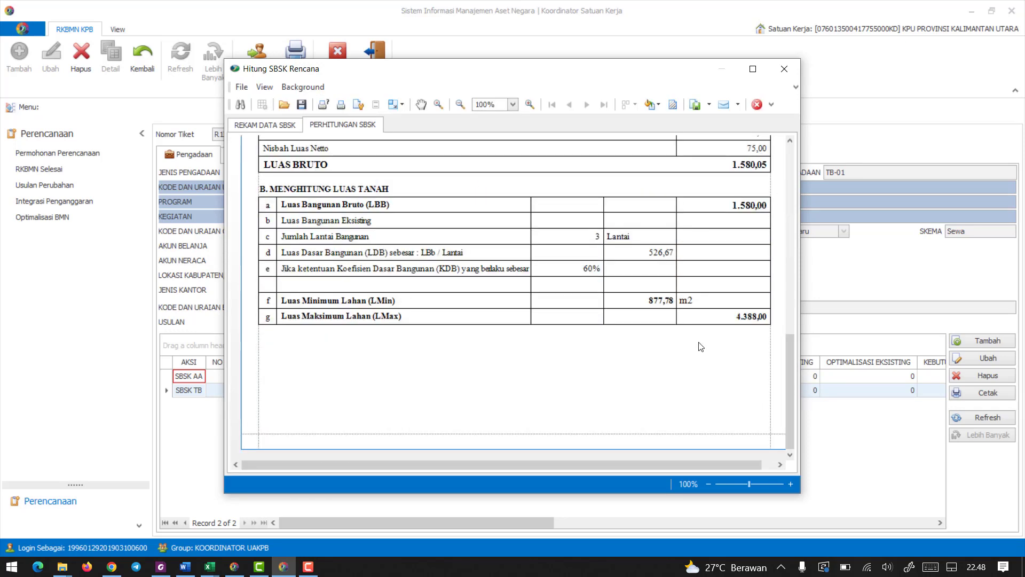
scroll(701, 346, "up", 15)
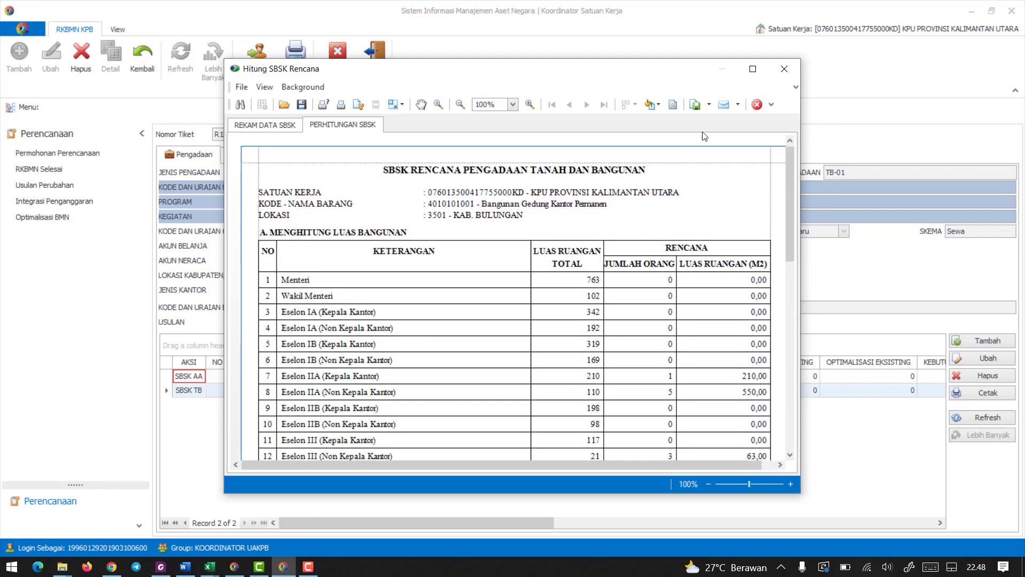
Export the SBSK calculation report as a PDF file with the default export options.
left_click(709, 104)
left_click(645, 130)
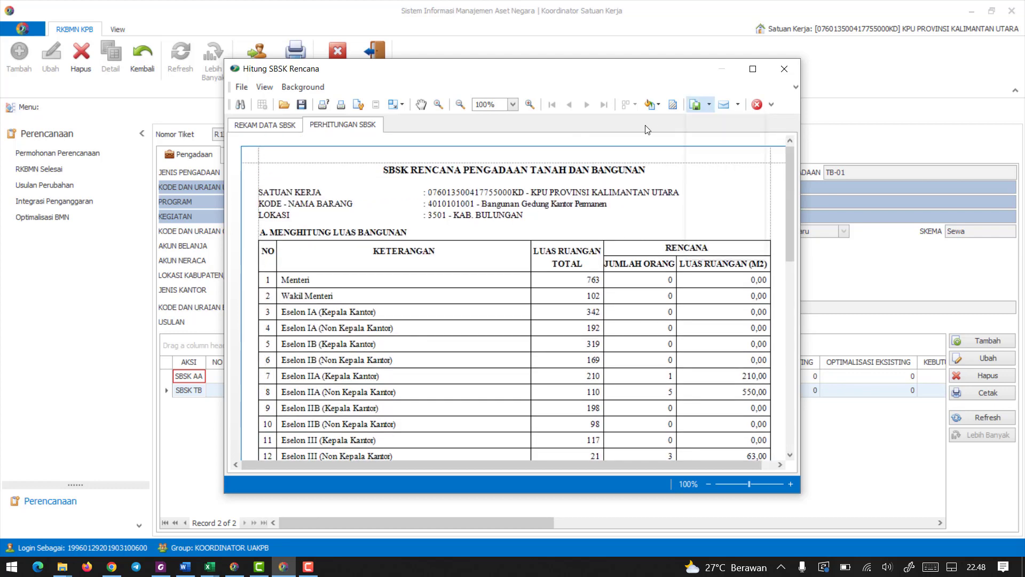
left_click(708, 106)
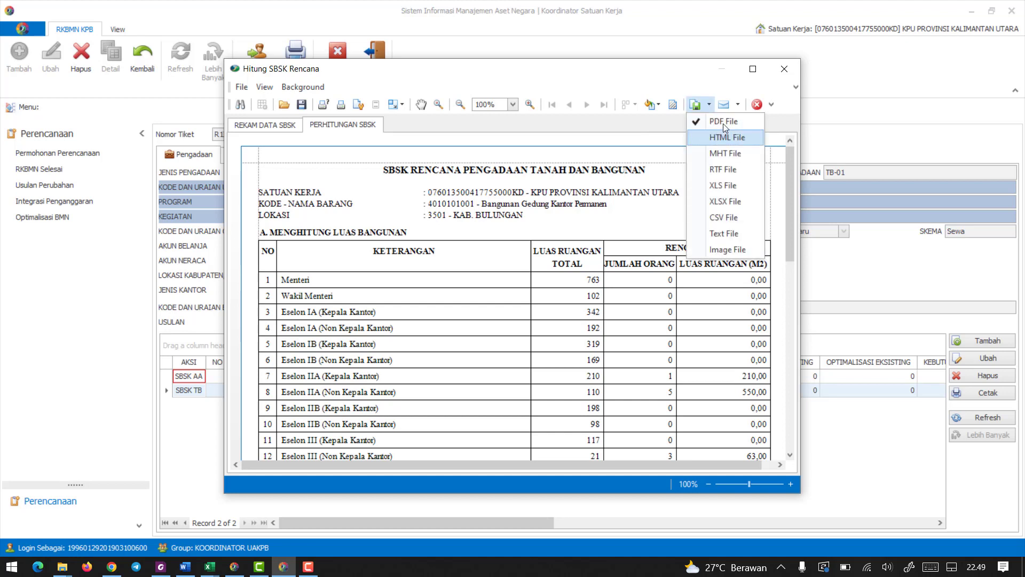
left_click(723, 123)
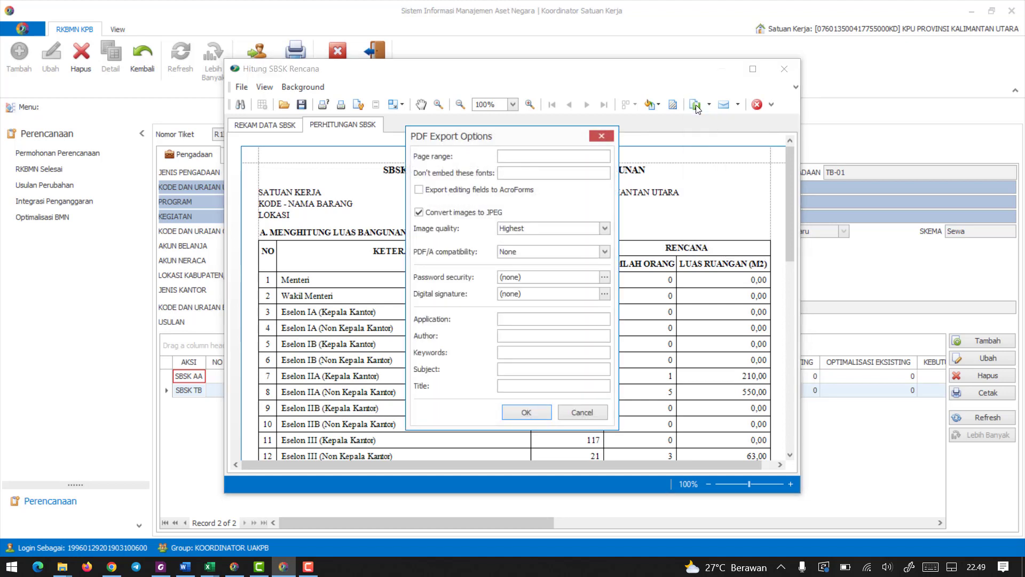
left_click(526, 411)
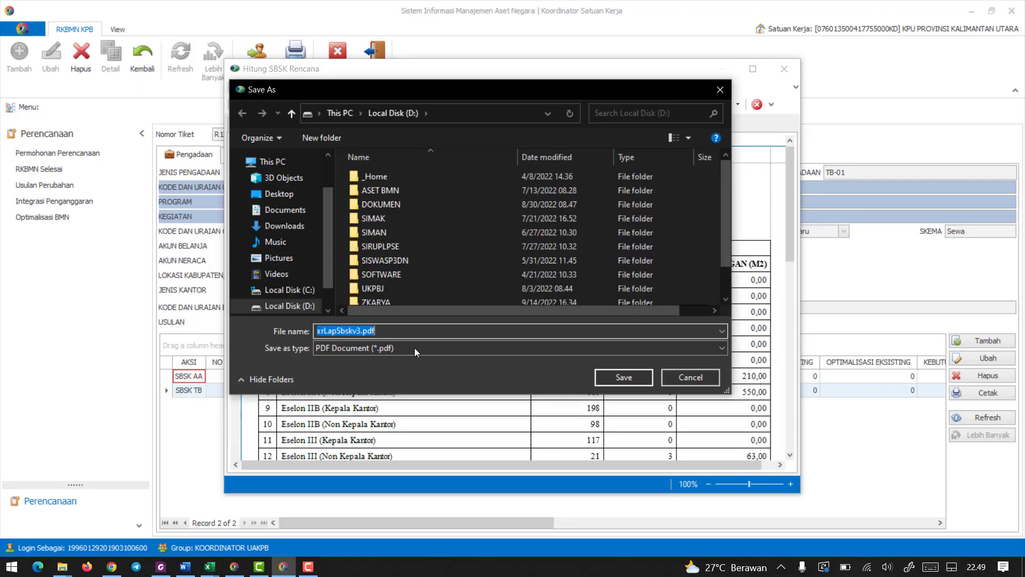
Save the PDF to Local Disk (D:) as SBSK PENGADAAN KANTOR F without opening the exported file.
left_click(299, 307)
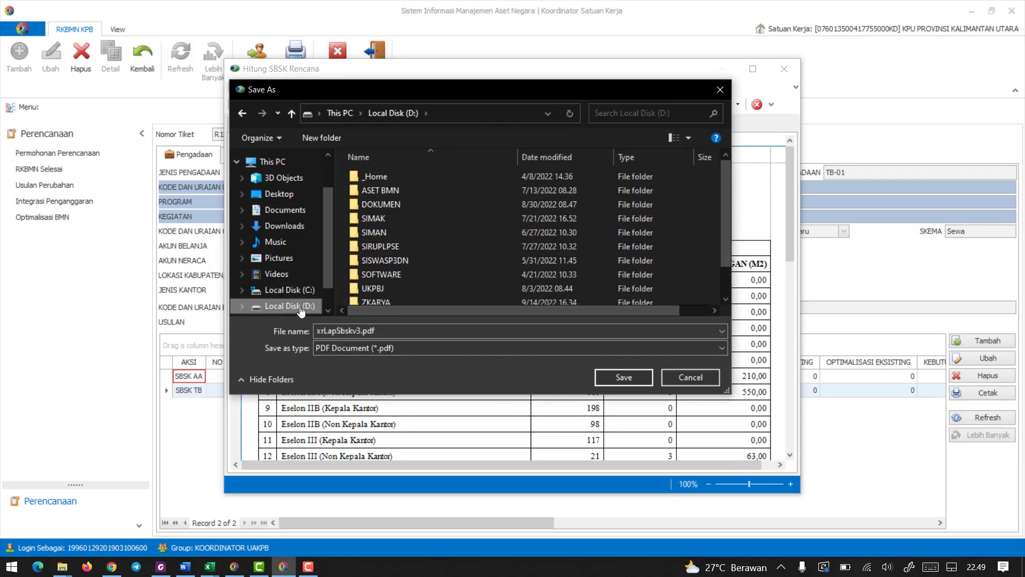
scroll(730, 250, "down", 1)
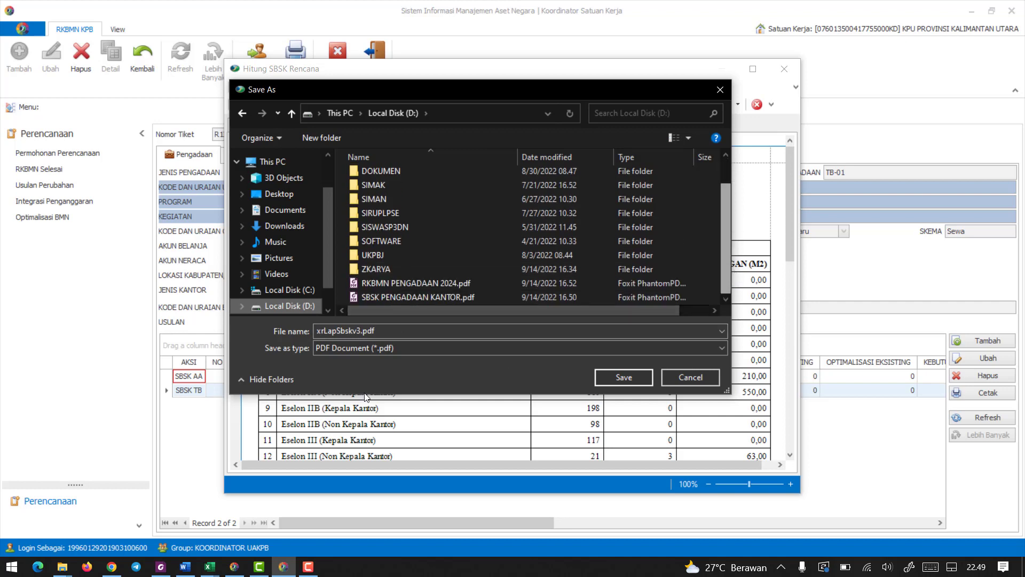
left_click(386, 331)
type("SBSK")
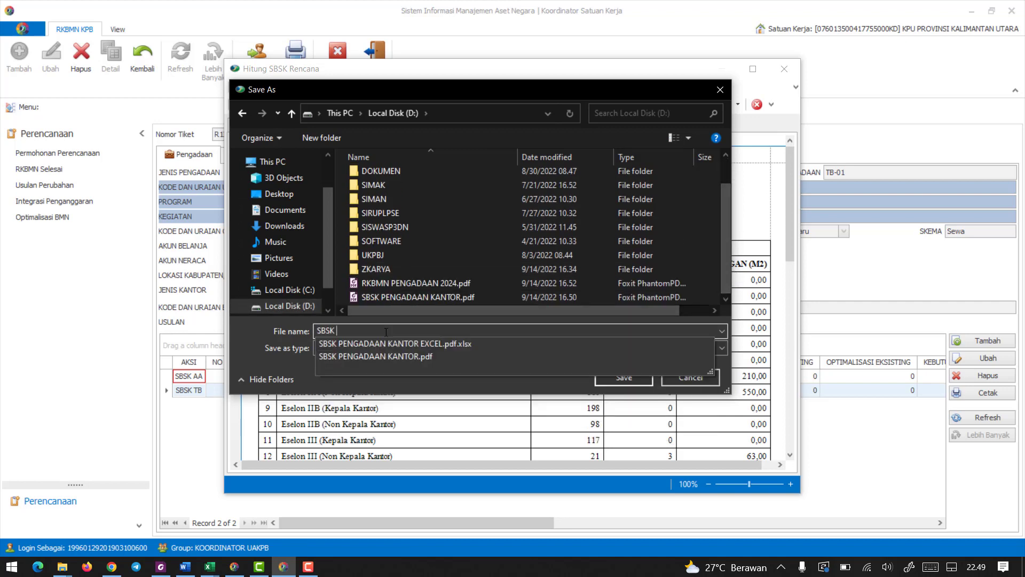
type(" PENGADAAN KANTOR ")
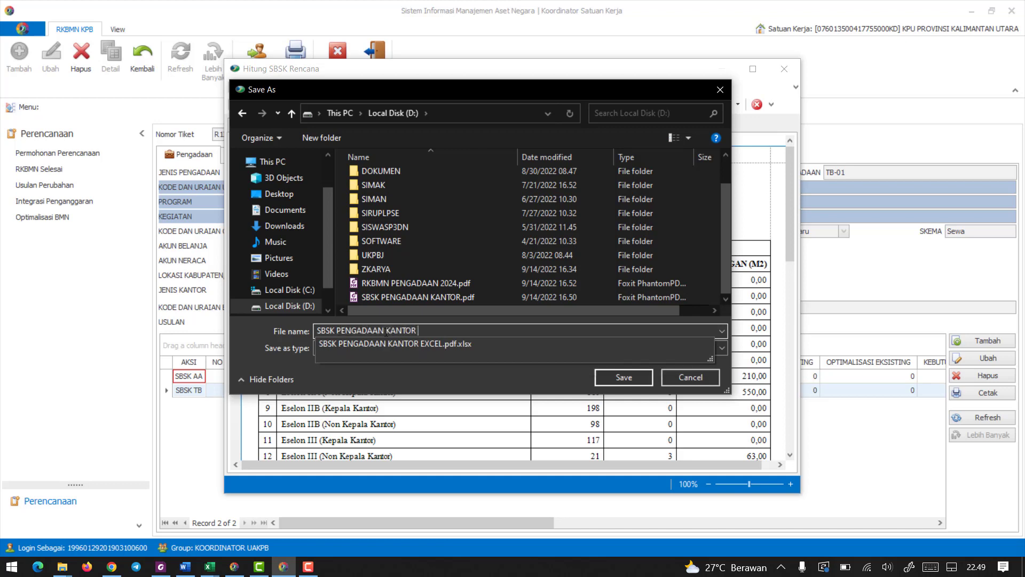
type("FIX")
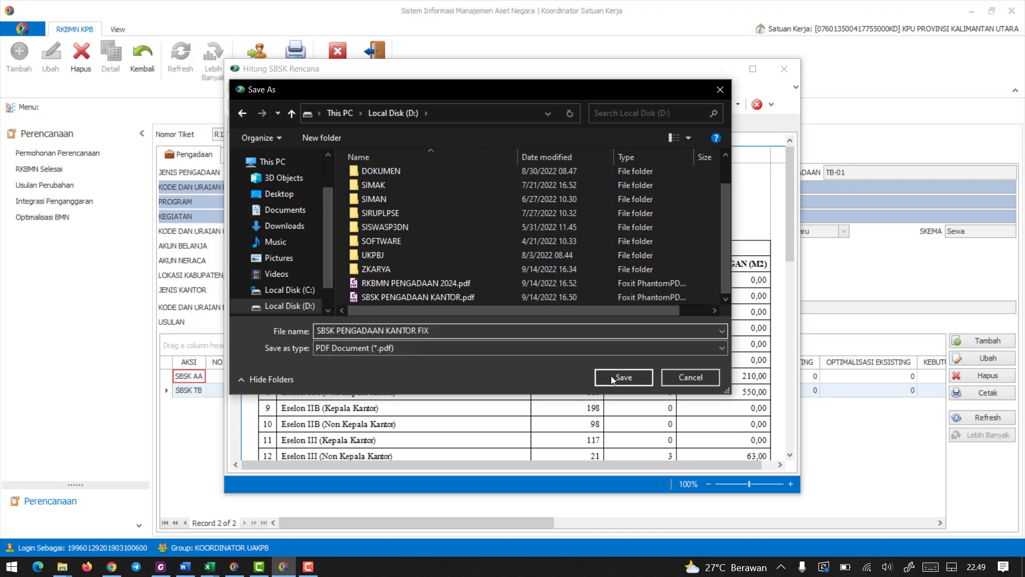
left_click(613, 378)
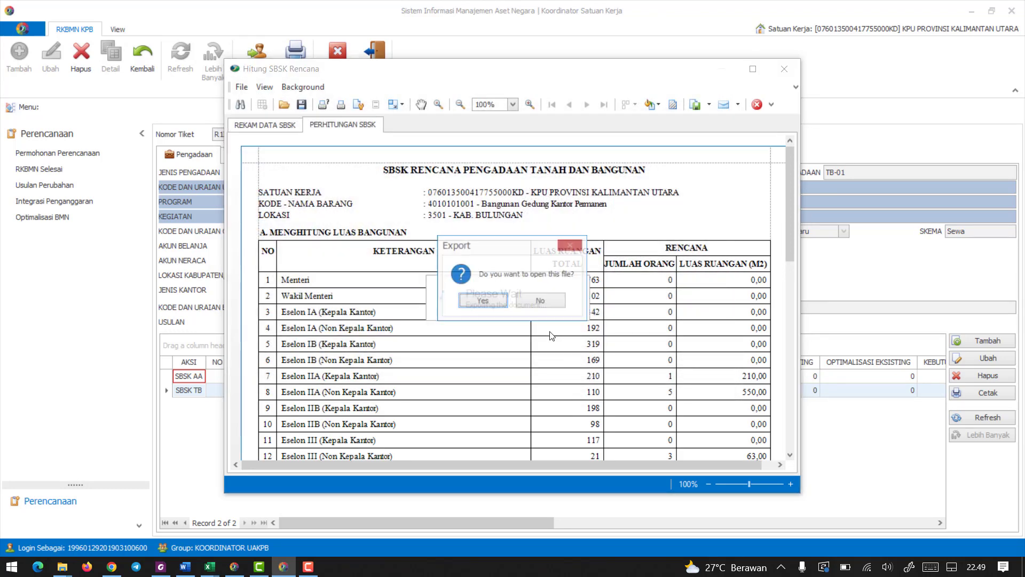
left_click(541, 300)
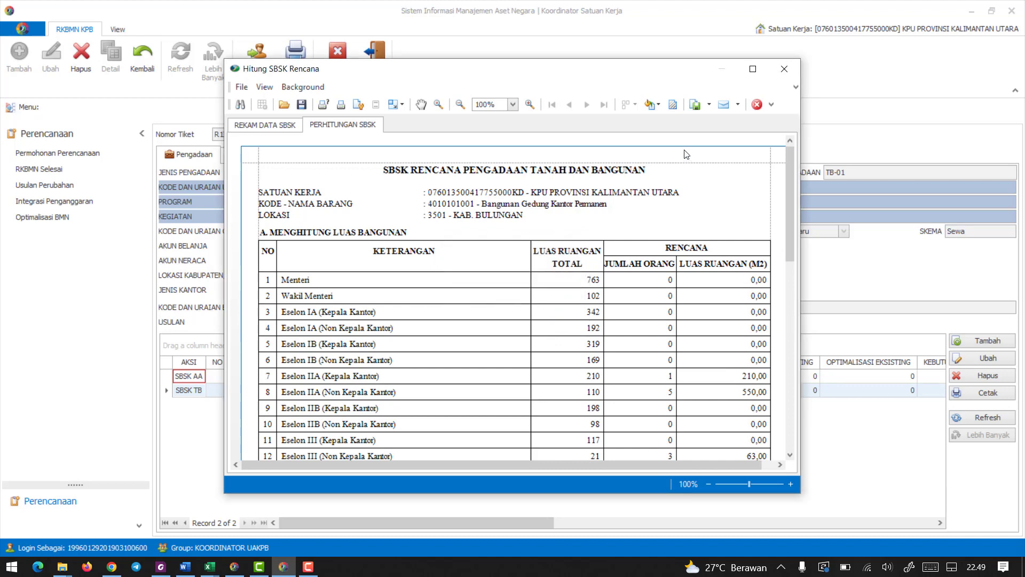
Export the SBSK calculation report as an XLSX file without opening it, and close the SBSK calculation windows.
left_click(709, 105)
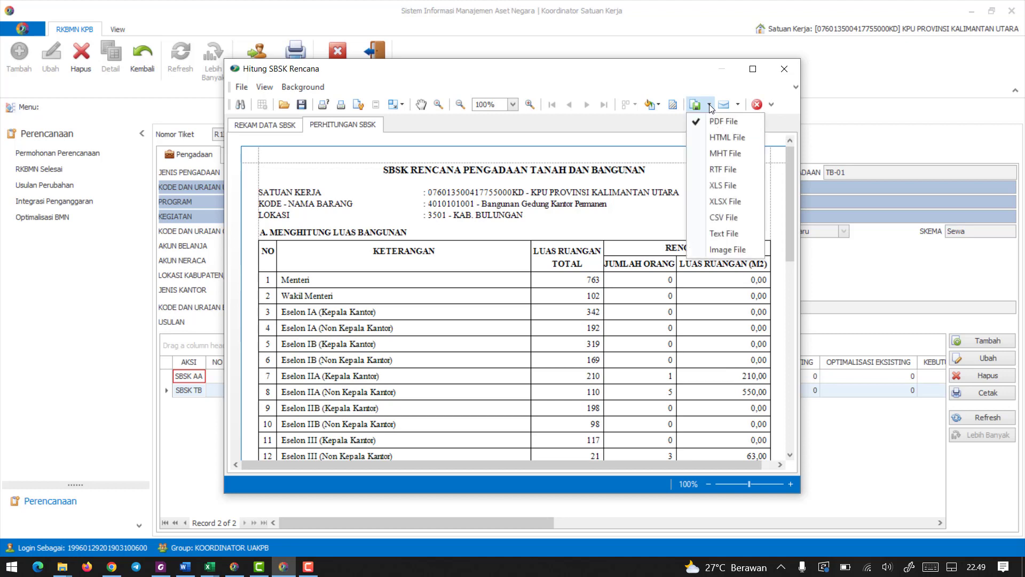
left_click(725, 202)
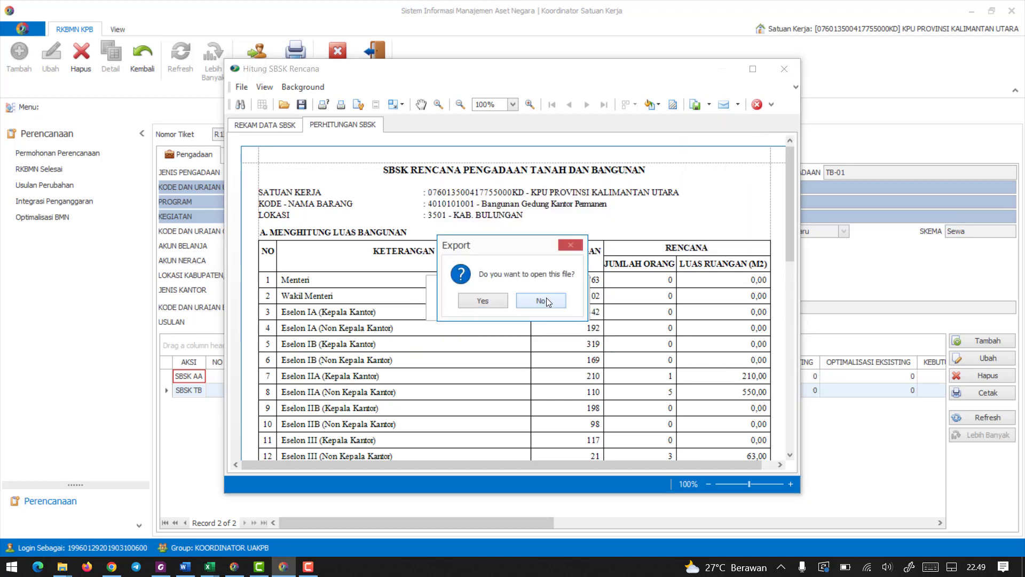
left_click(543, 299)
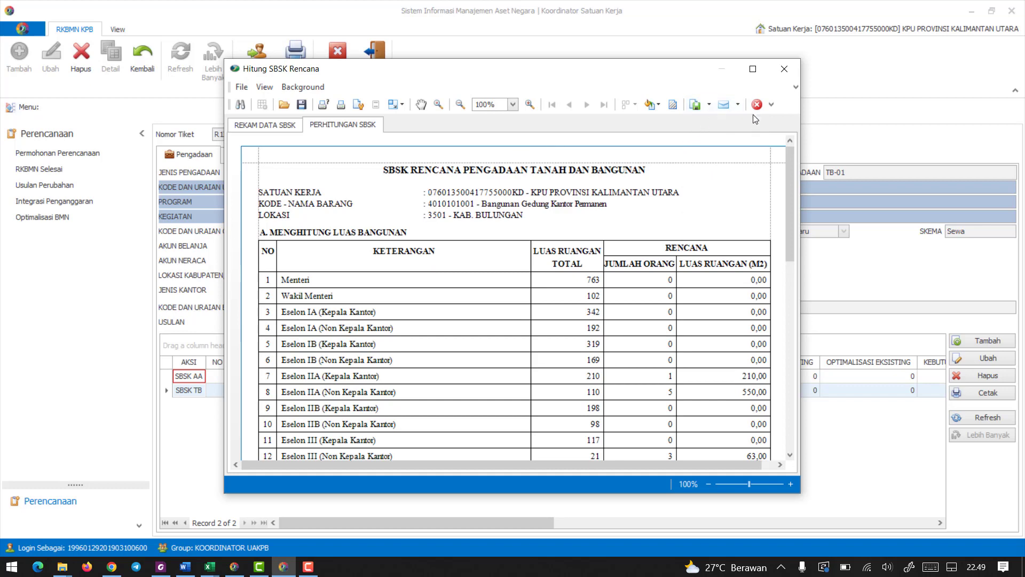
left_click(756, 105)
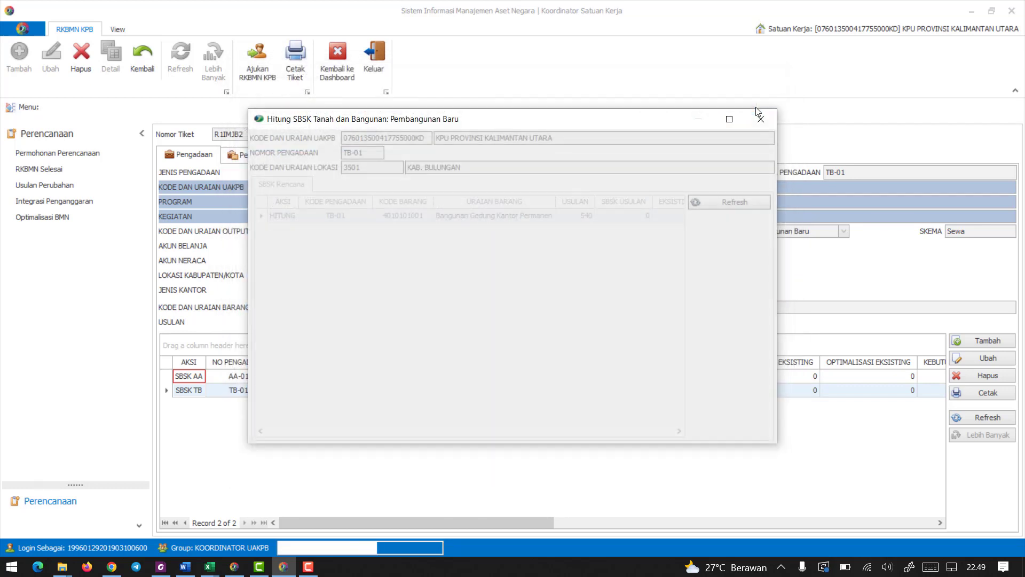
left_click(760, 120)
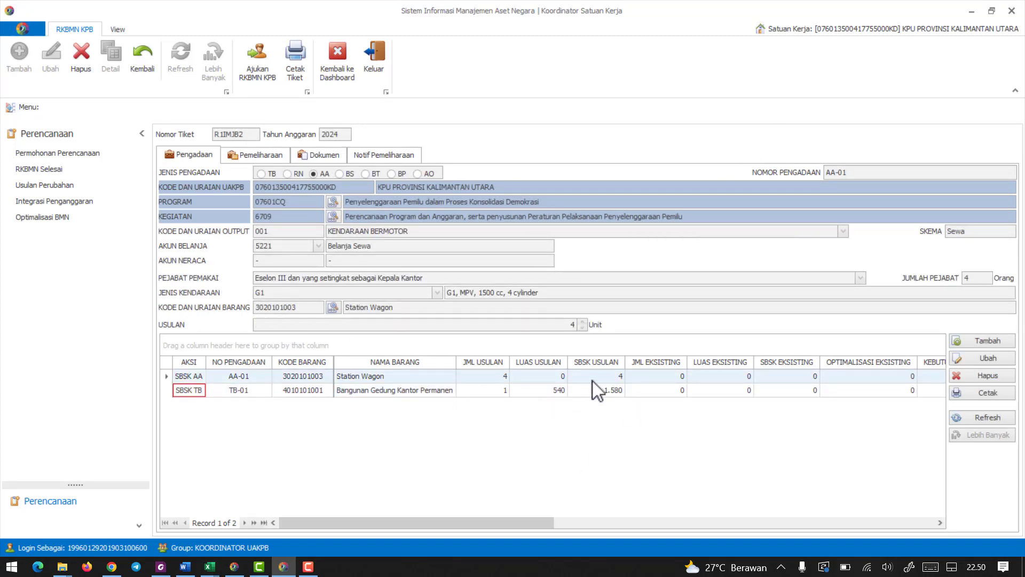
Generate the printable 2024 RKBMN procurement report and review its building and transport equipment proposals.
left_click_drag(541, 524, 447, 526)
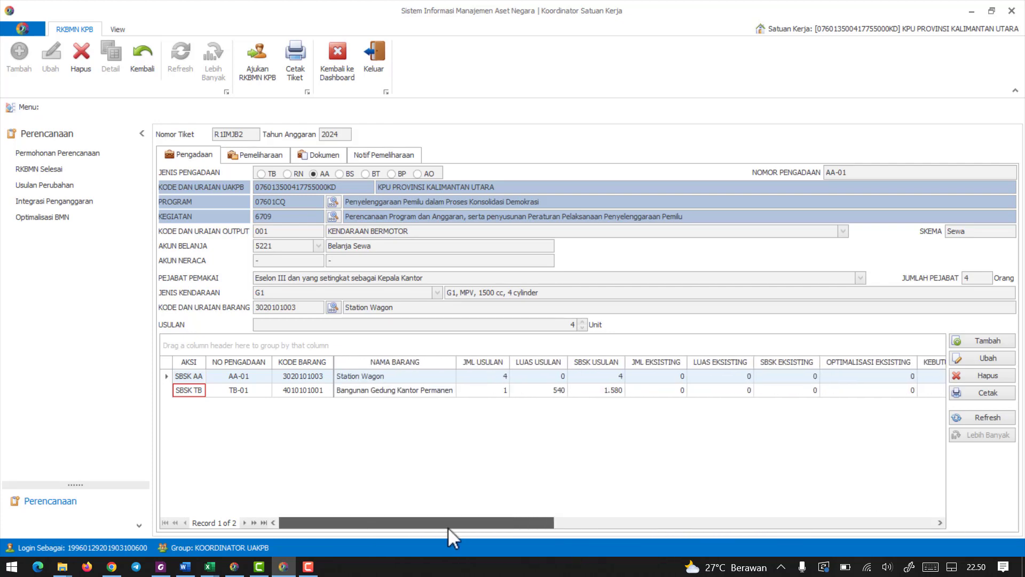
left_click(984, 394)
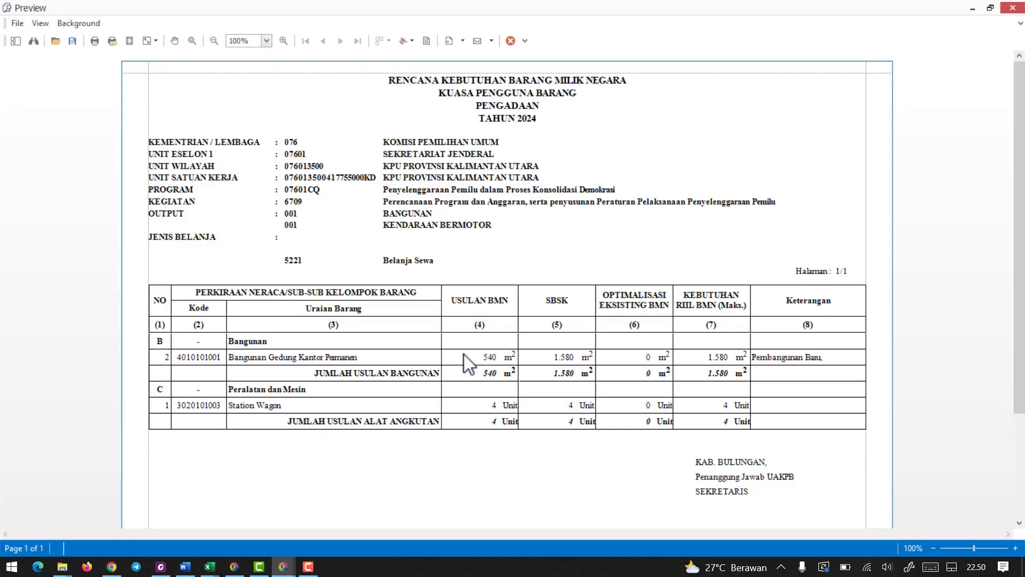
scroll(464, 354, "down", 3)
scroll(480, 351, "up", 3)
Export the procurement report as a PDF with default options to Local Disk (D:) as RKBMN PENGADAAN 2024, without opening it, and close the preview.
left_click(450, 44)
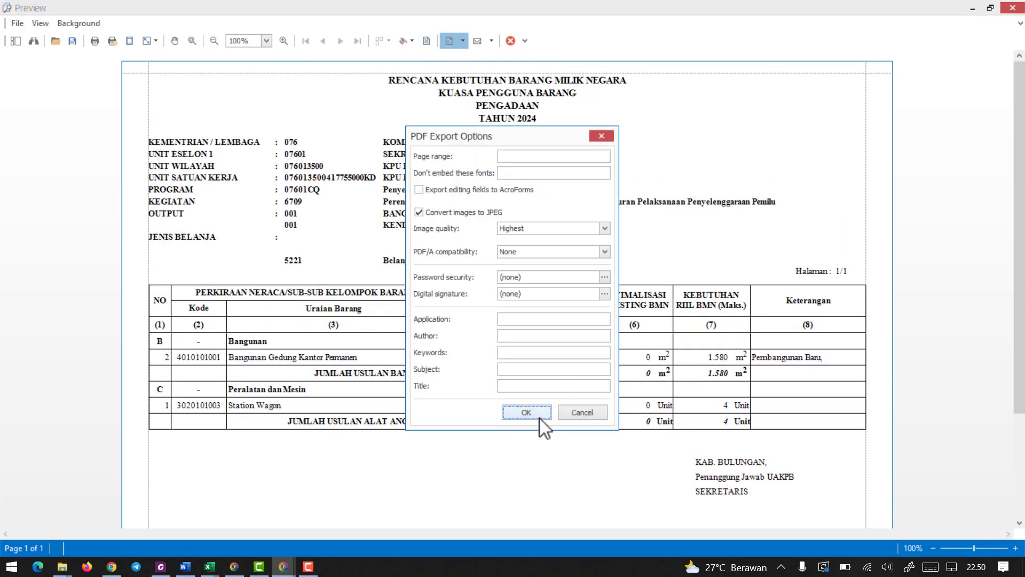
left_click(540, 419)
scroll(165, 226, "down", 5)
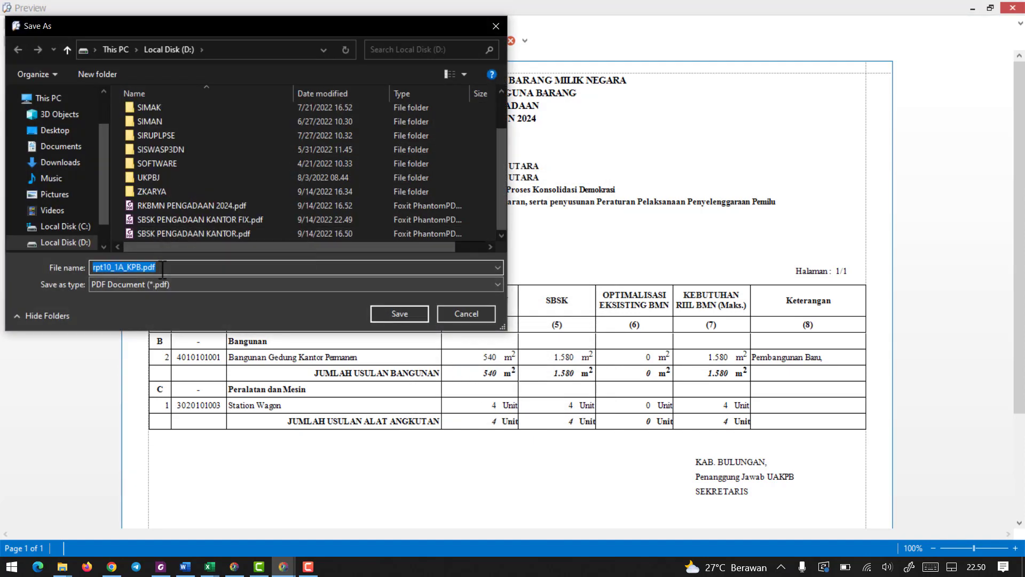
type("RKBMN PEN")
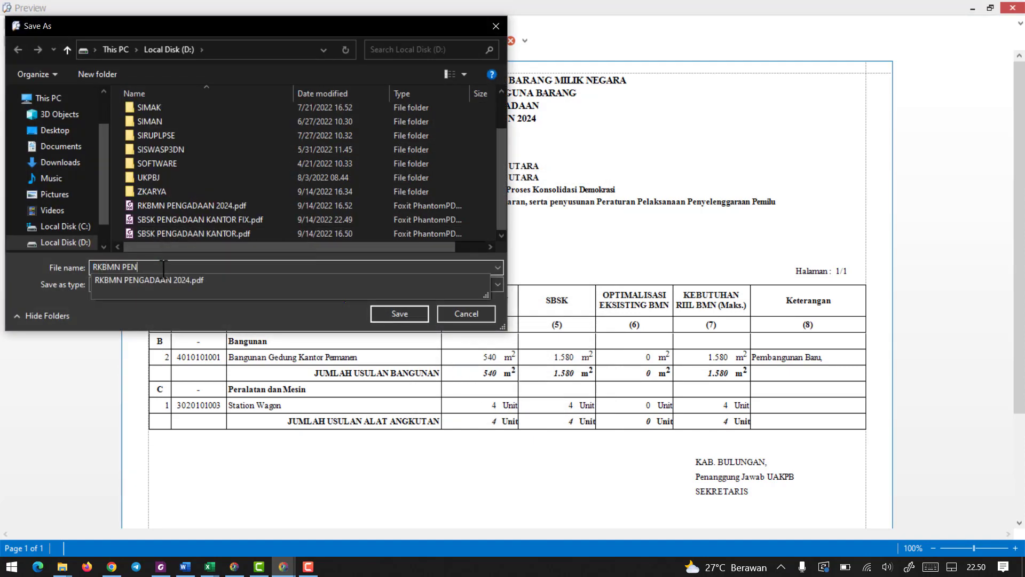
type("GADAAN 2024 FIX")
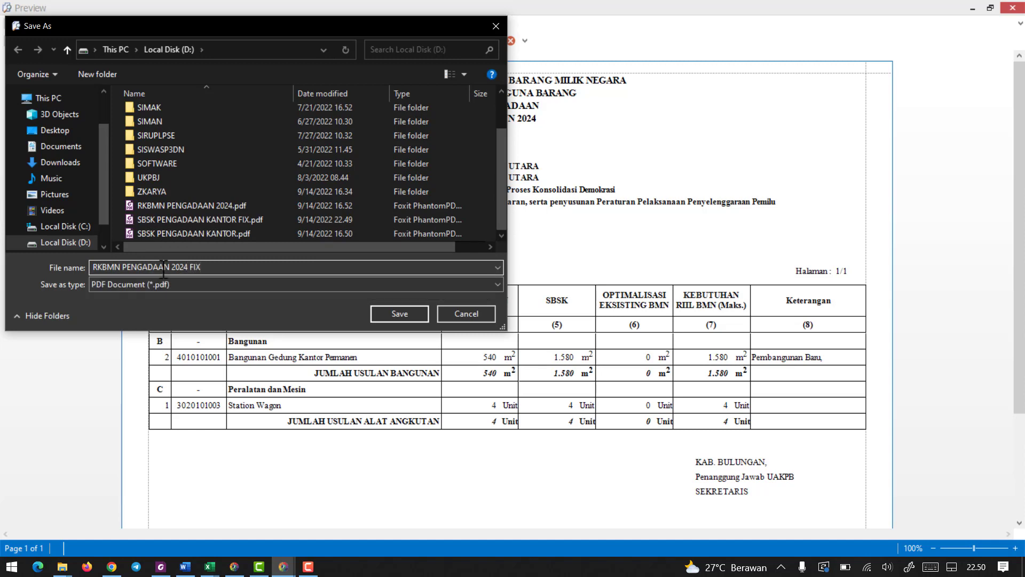
left_click(400, 313)
left_click(535, 303)
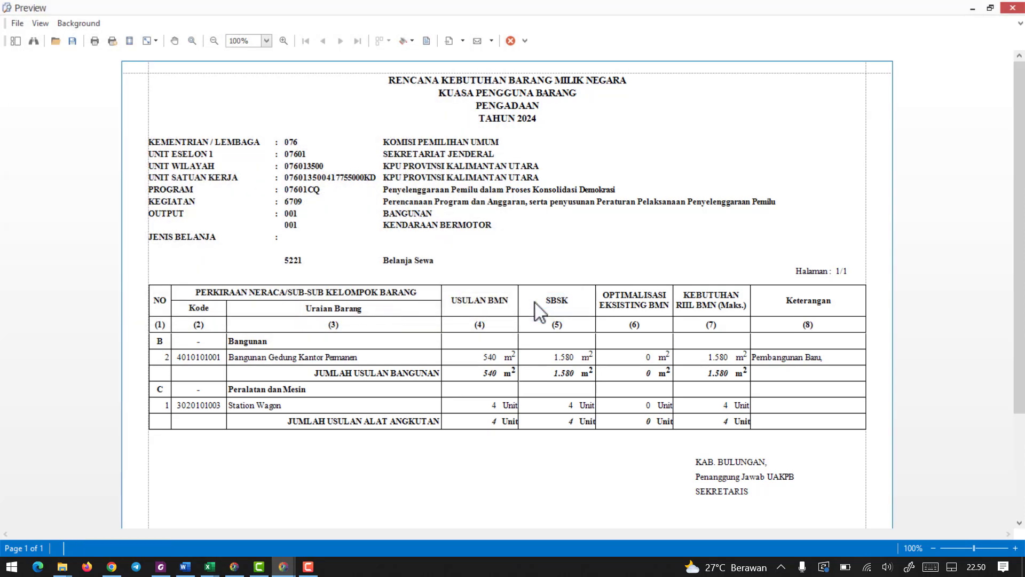
left_click(511, 41)
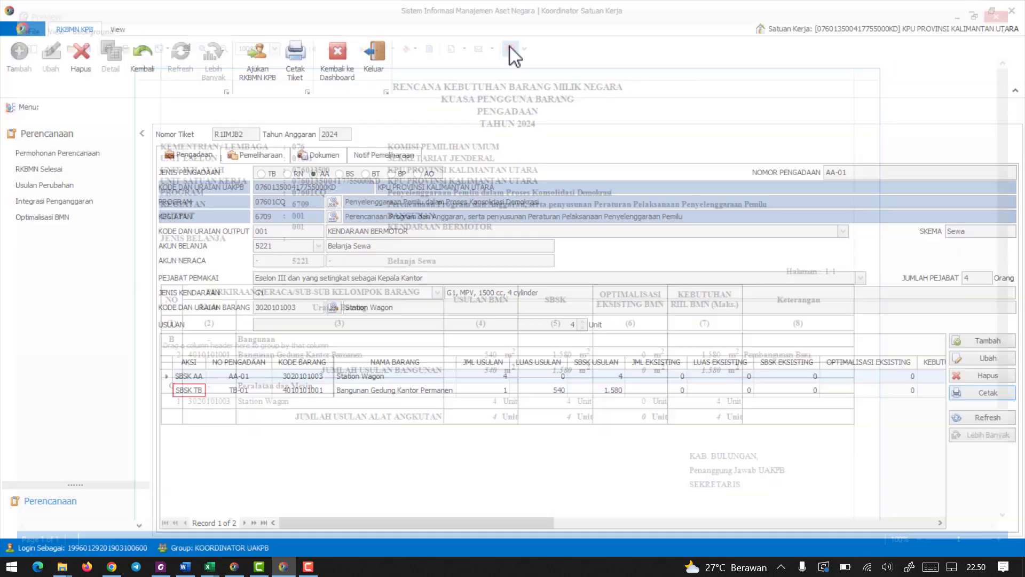
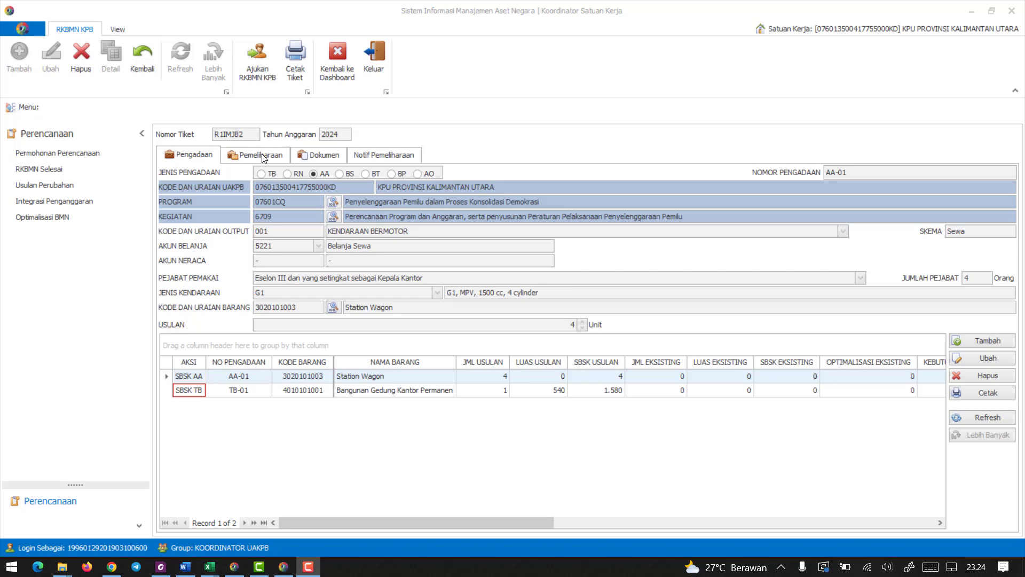
Open the RKBMN Pemeliharaan section, then switch to LANGKAH.docx in Word and highlight its Generate > Master Aset instruction.
left_click(261, 155)
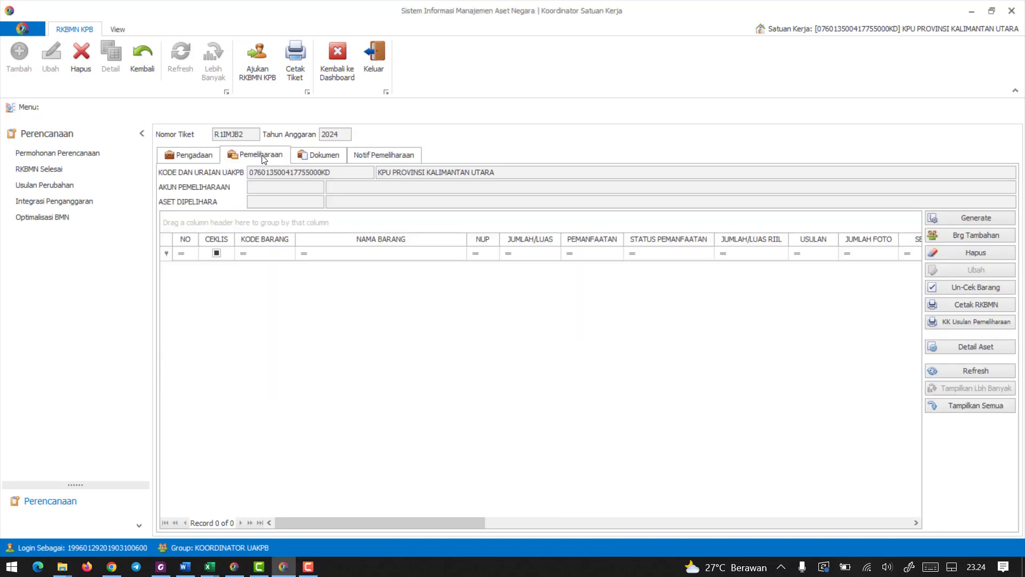
left_click(165, 570)
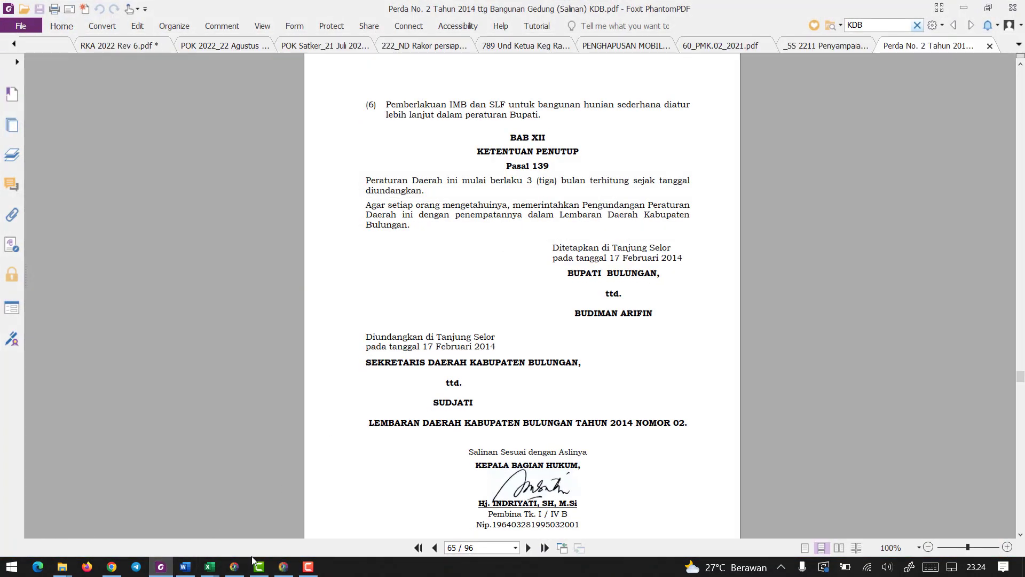
left_click(179, 567)
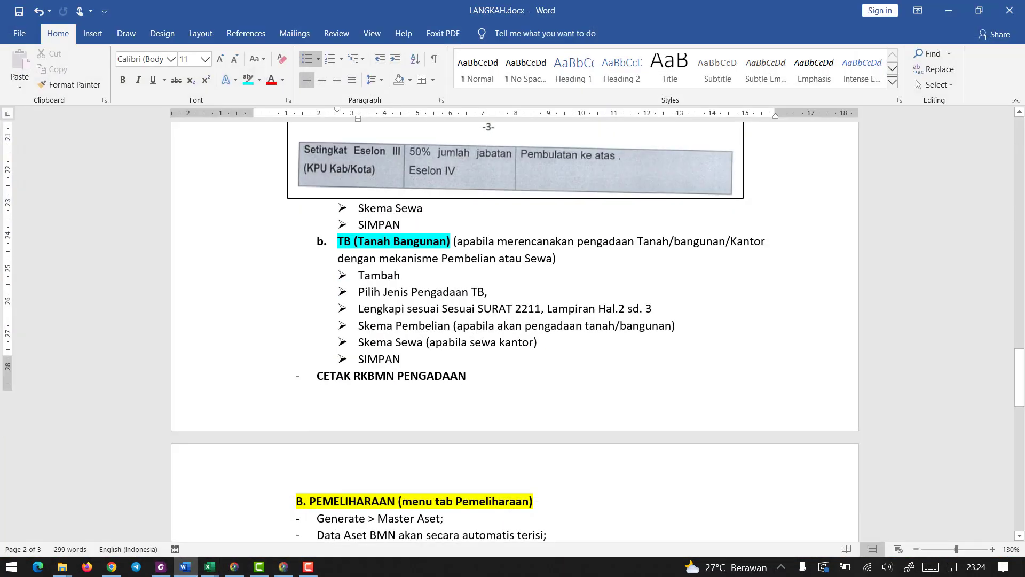
scroll(483, 345, "down", 5)
scroll(483, 345, "down", 2)
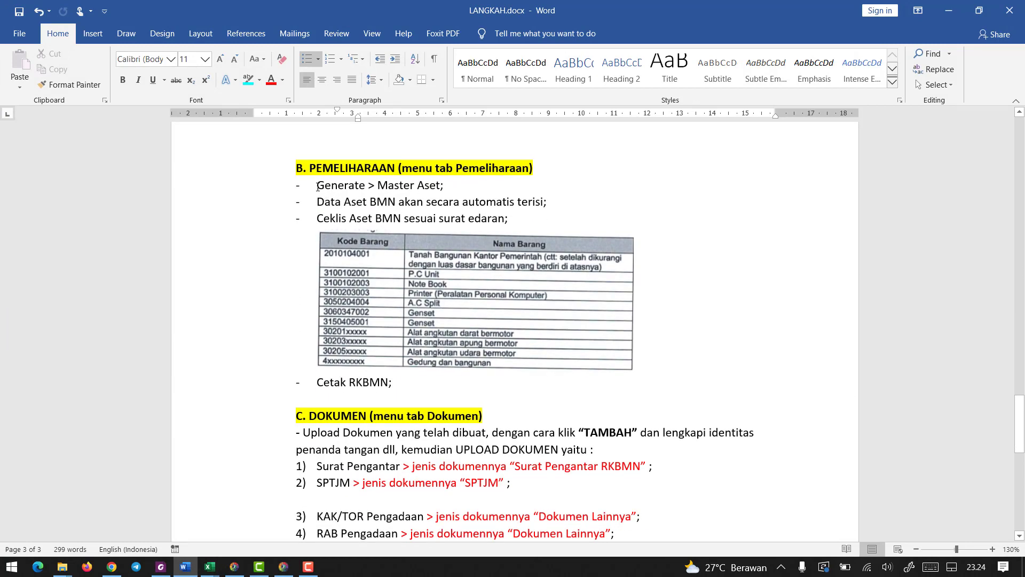
left_click_drag(317, 186, 452, 187)
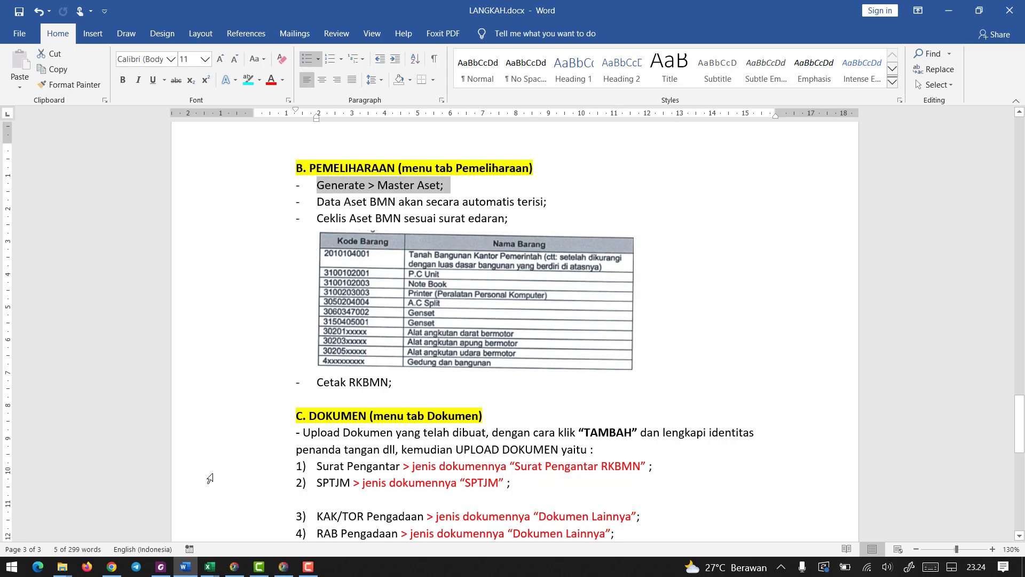
Switch to Foxit PhantomPDF and read the Pemeliharaan rules in the _SS 2211 Penyampaian RKBMN TA 2024 circular.
key("alt+Tab")
left_click(793, 50)
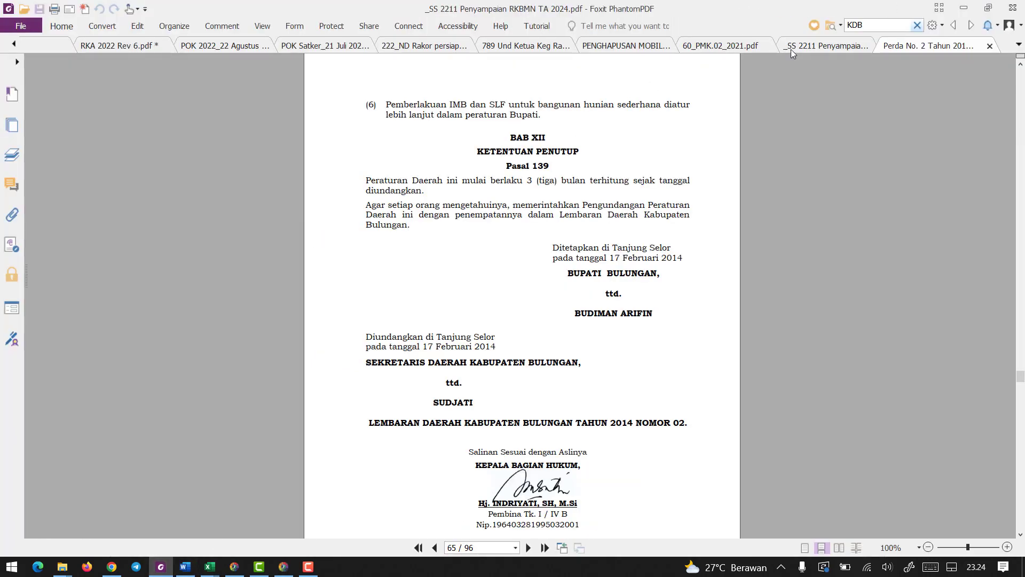
scroll(468, 270, "down", 10)
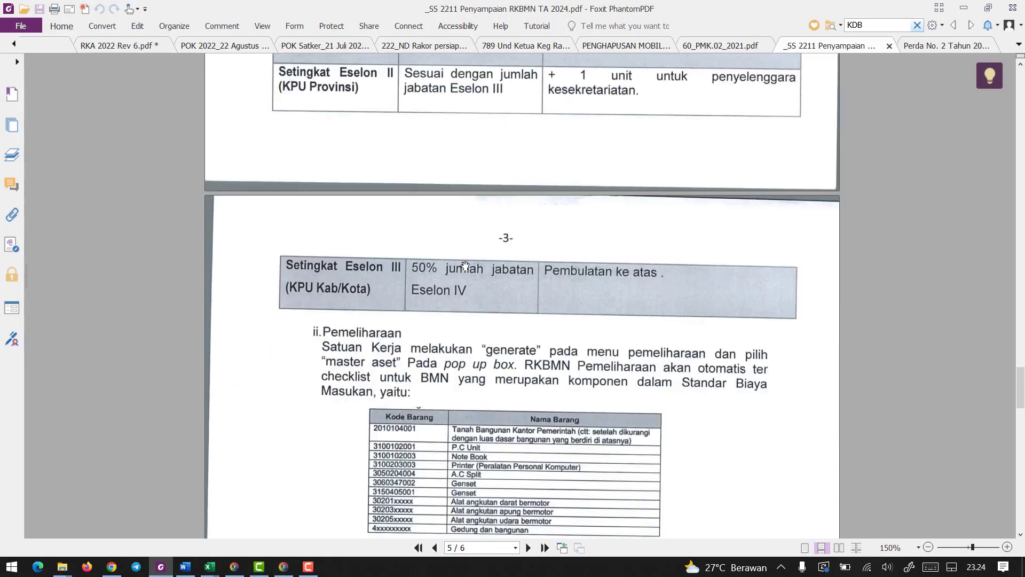
scroll(465, 266, "down", 3)
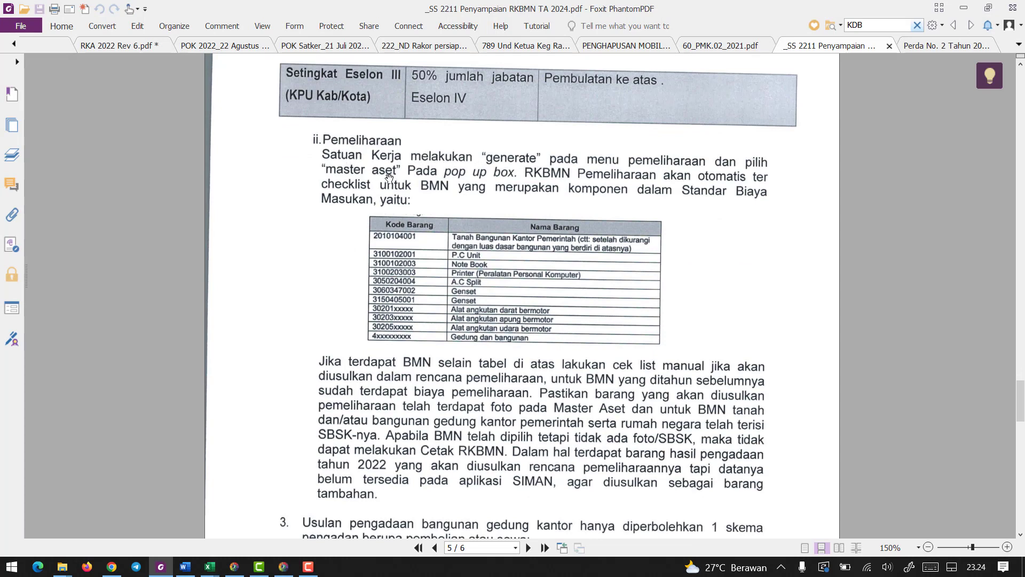
Switch back to SIMAN and generate the maintenance list from Master Aset, confirming that the list is recreated.
left_click(283, 566)
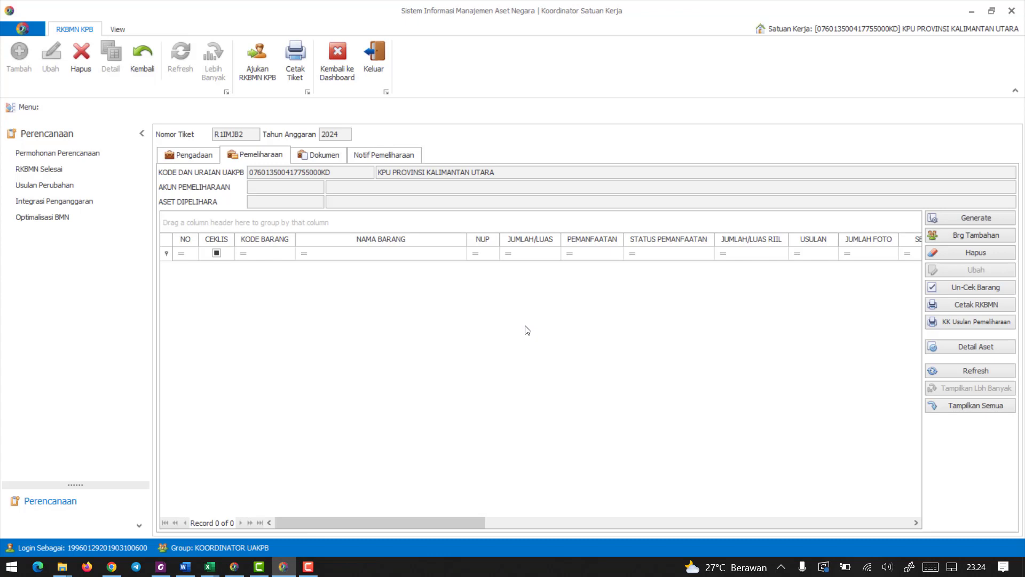
left_click(952, 216)
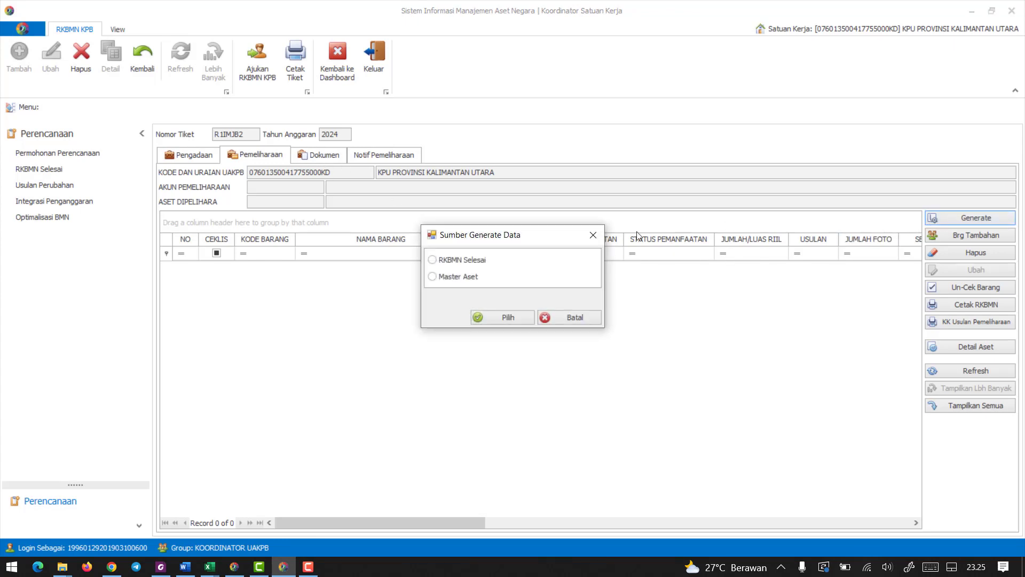
left_click(433, 277)
left_click(491, 317)
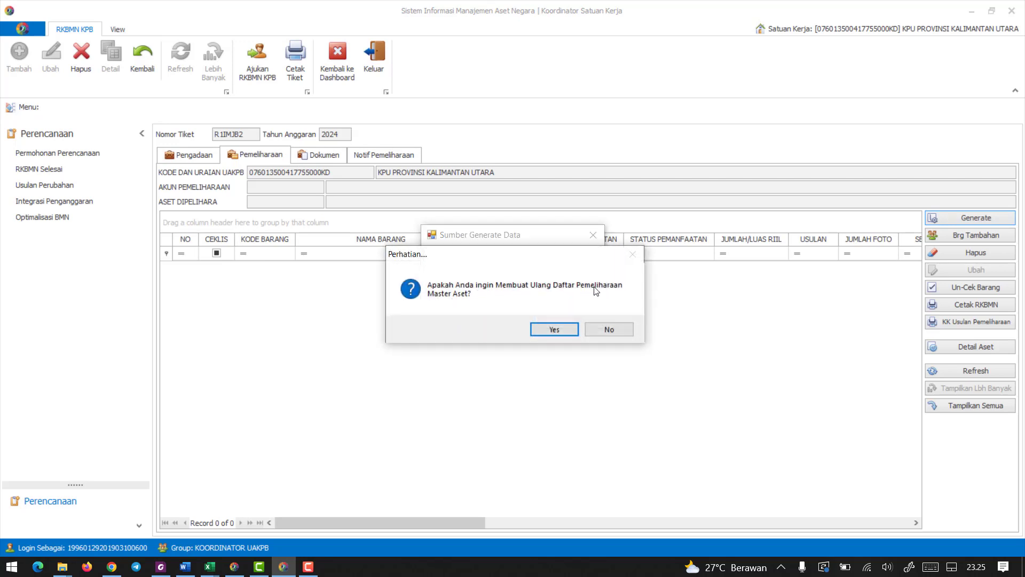
left_click(554, 330)
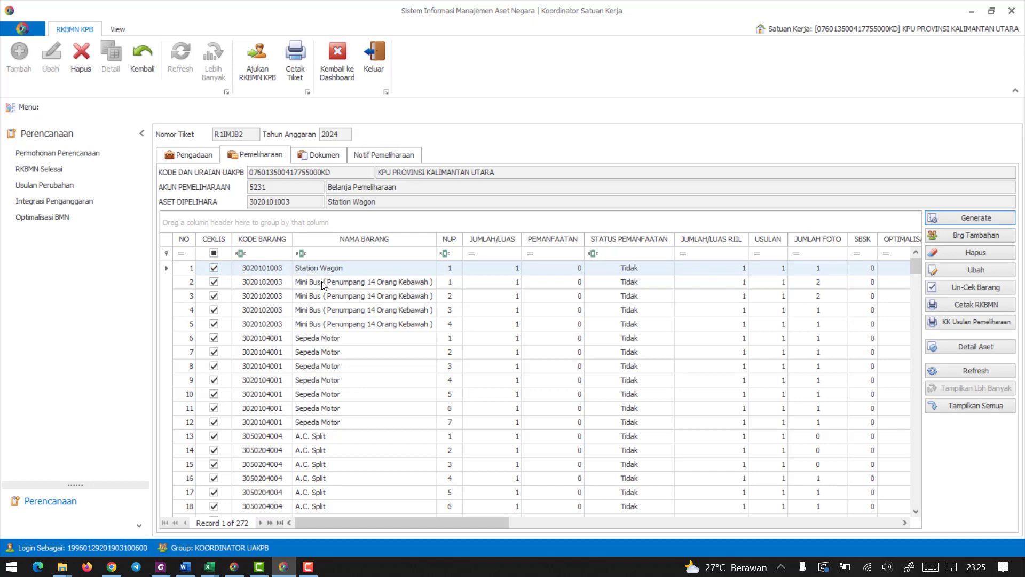
Review the generated maintenance list from the vehicles through to the unticked furniture and return to its start.
scroll(322, 327, "down", 3)
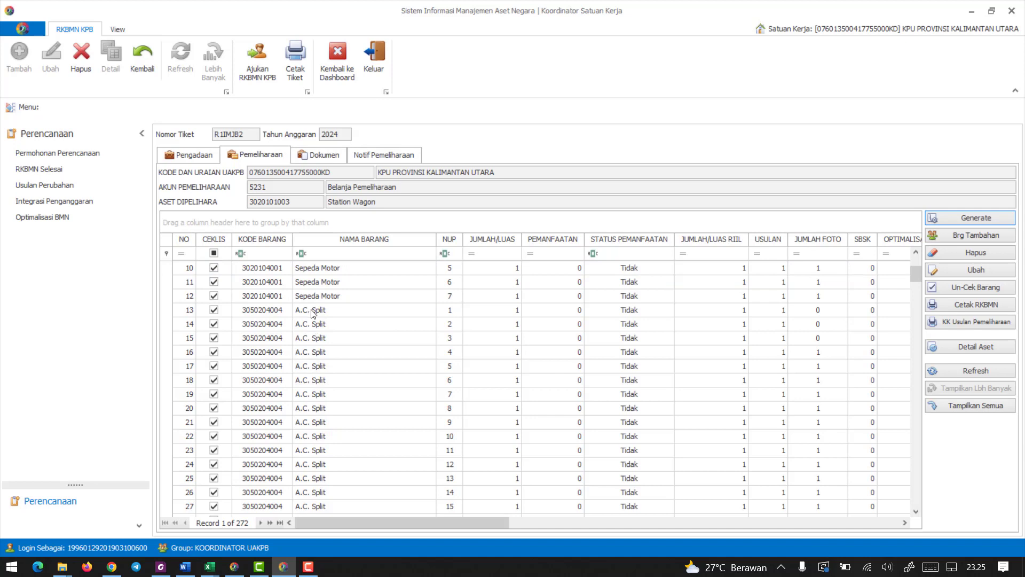
scroll(310, 320, "down", 8)
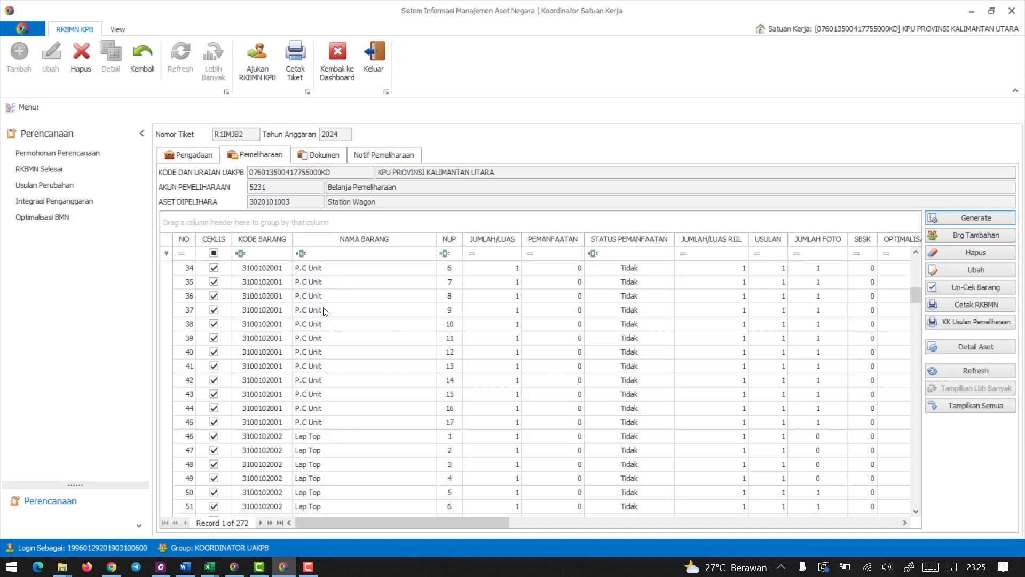
scroll(315, 337, "down", 2)
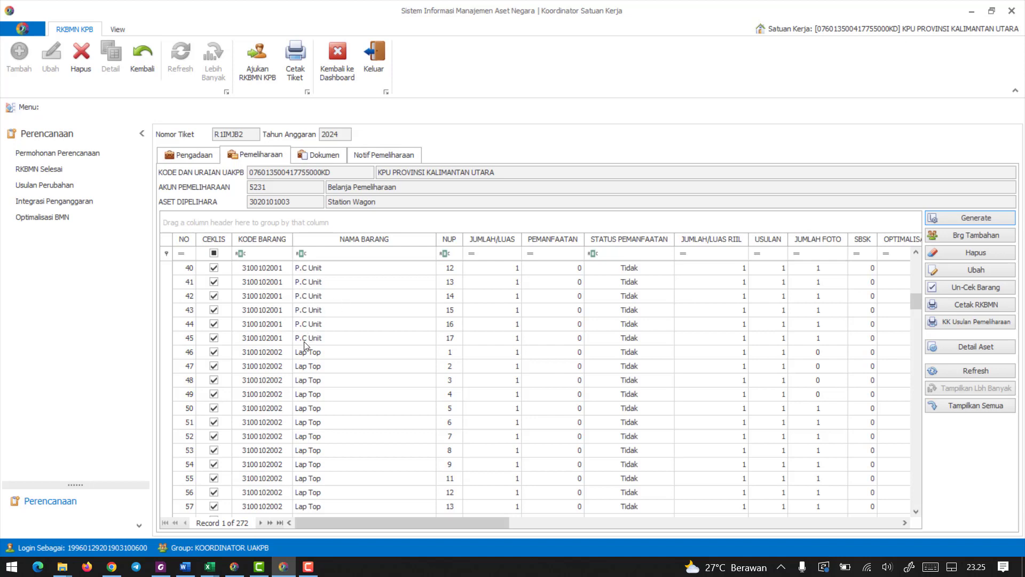
scroll(300, 353, "down", 18)
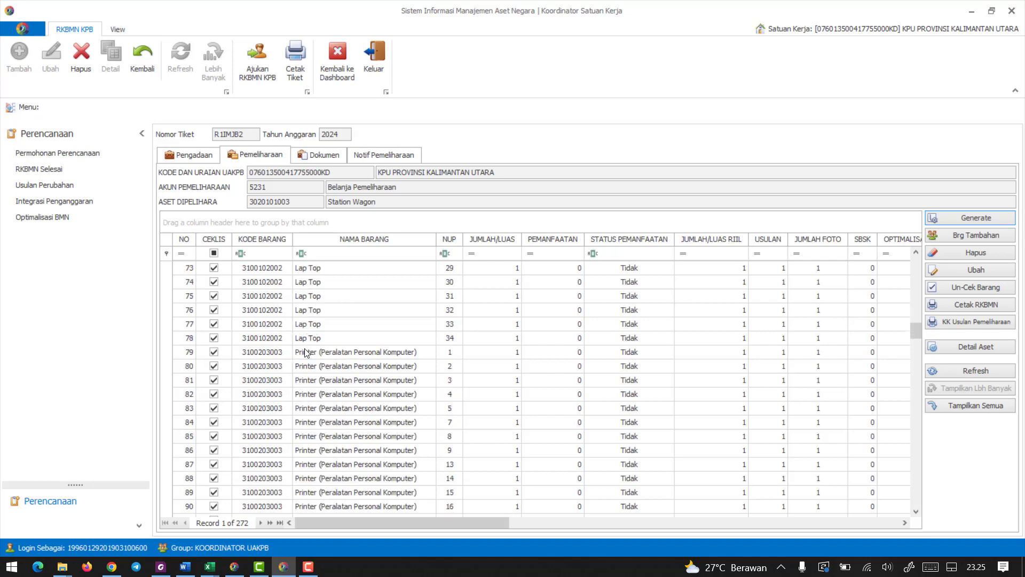
scroll(313, 353, "down", 6)
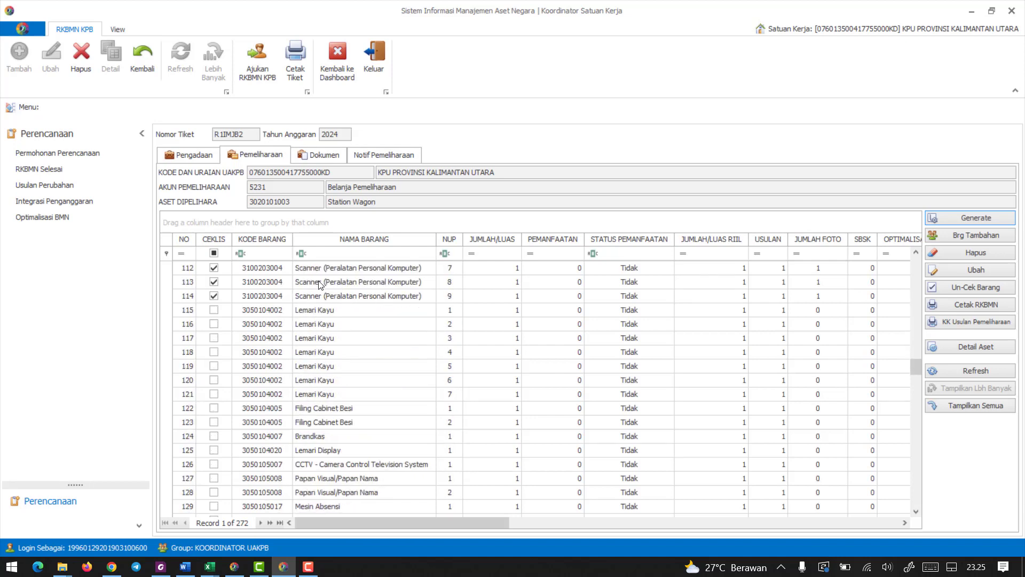
scroll(318, 284, "up", 16)
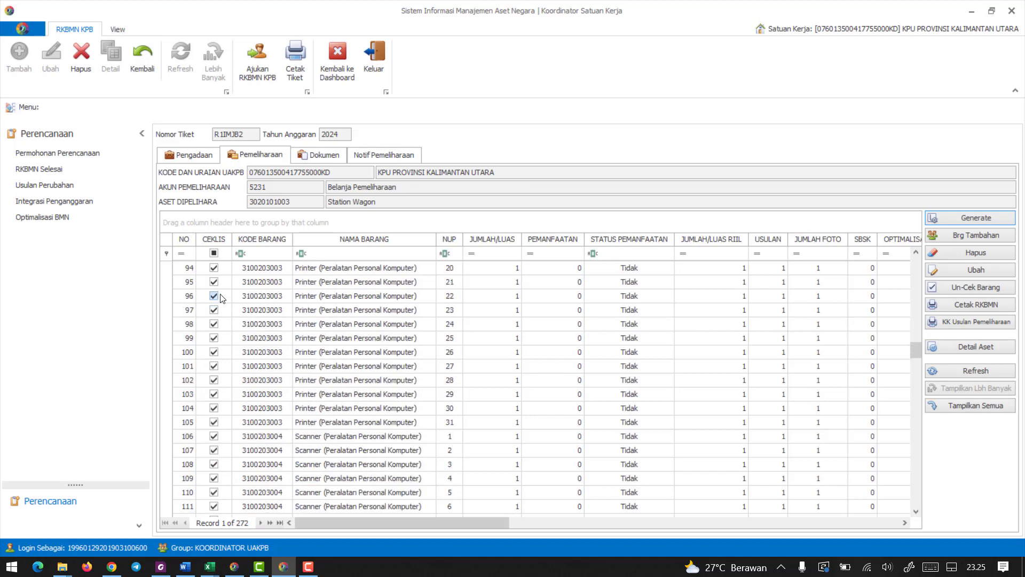
scroll(223, 298, "up", 20)
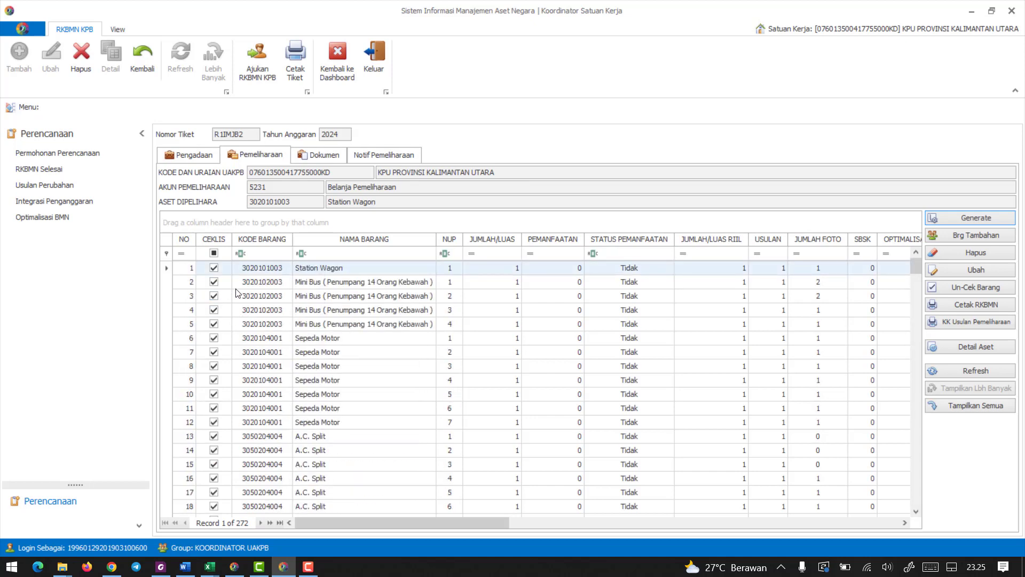
Switch to the SS 2211 circular in Foxit PhantomPDF and read its item code table and the manual checklist, photo and SBSK rules.
left_click(161, 566)
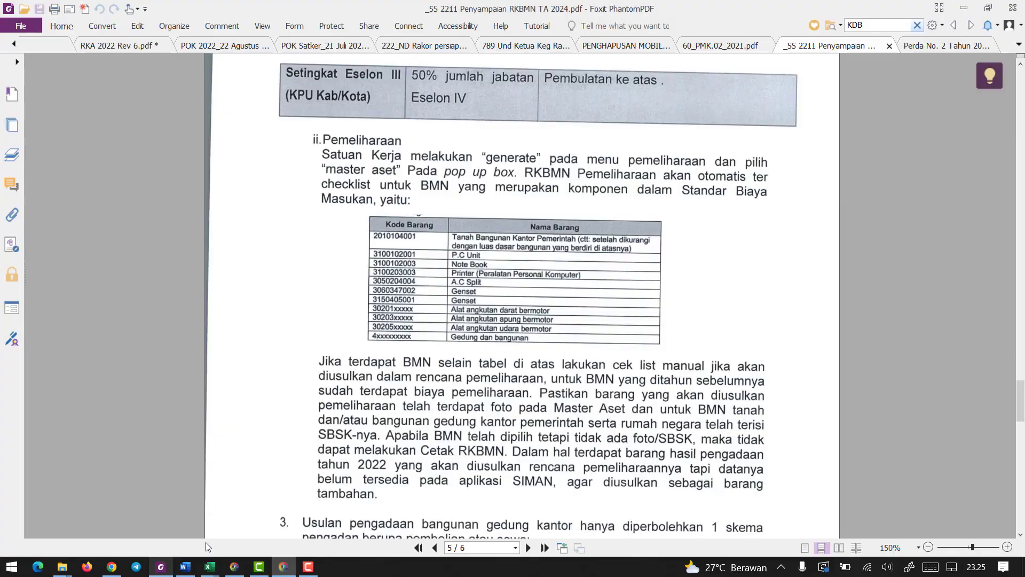
scroll(548, 304, "up", 2)
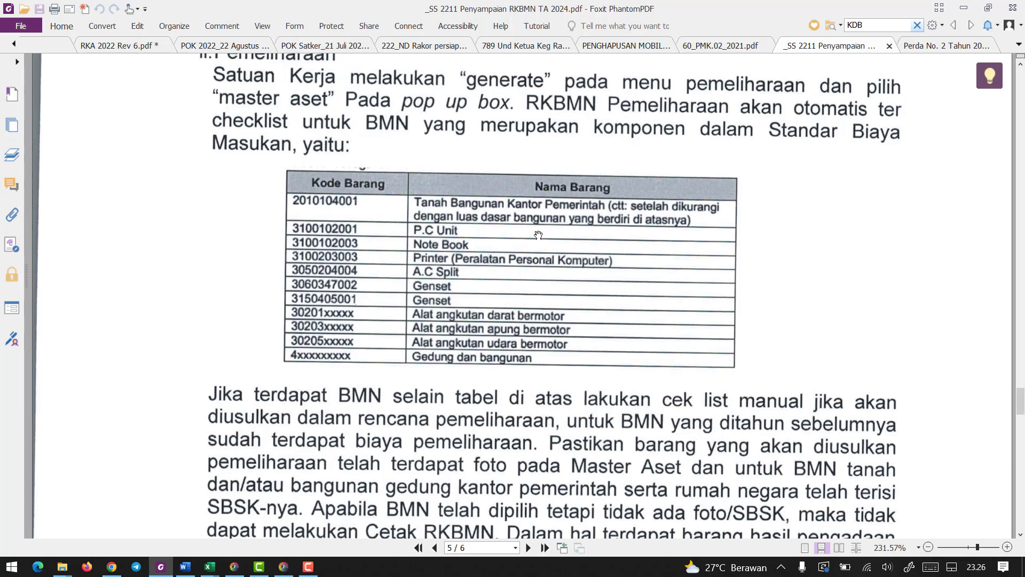
scroll(538, 235, "down", 1)
scroll(538, 235, "down", 4)
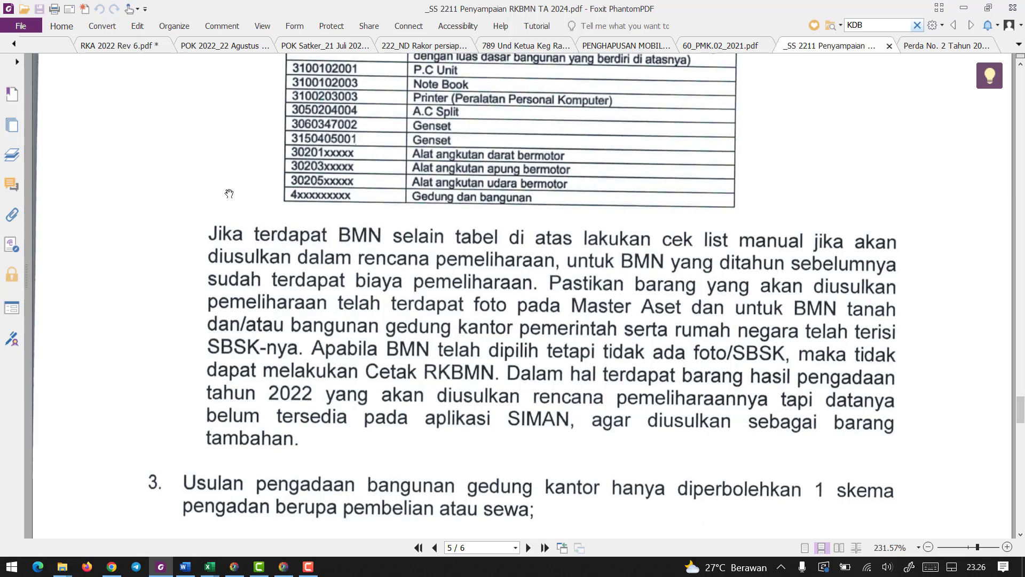
scroll(523, 342, "down", 1)
scroll(523, 341, "down", 3)
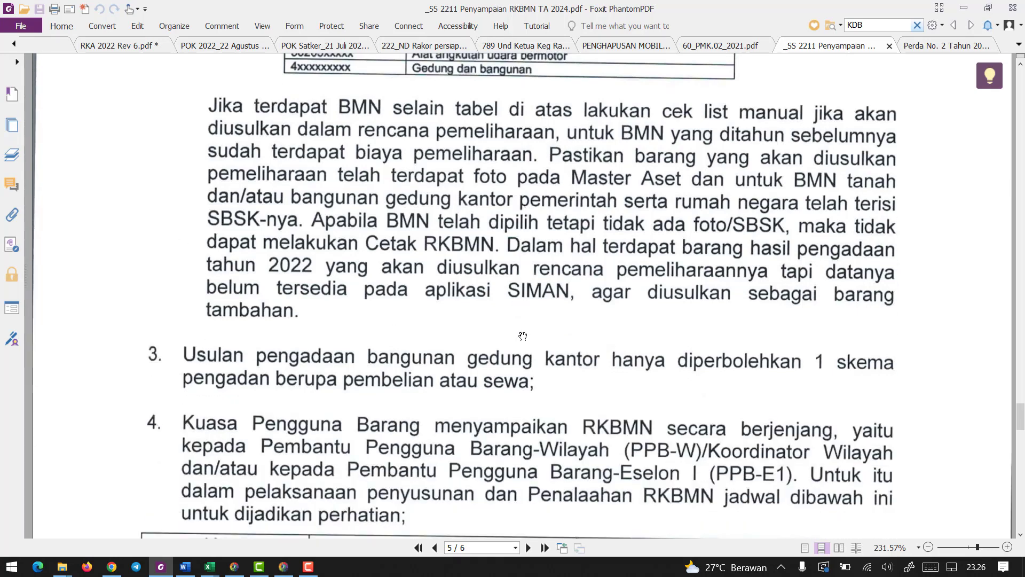
scroll(523, 336, "down", 3)
Switch back to SIMAN and examine which assets in the maintenance list are ticked and whether they have photos.
key("alt+Tab")
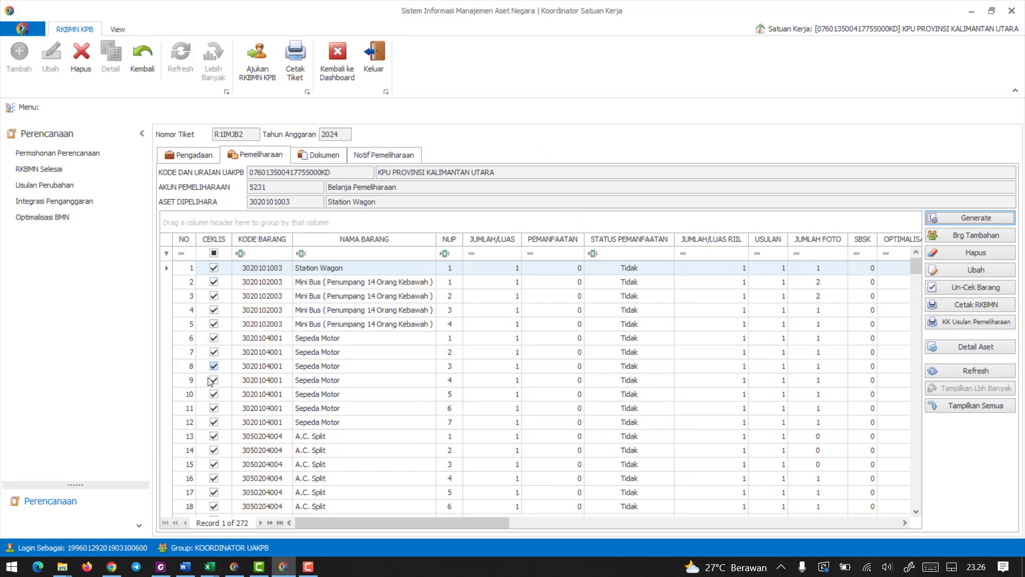
scroll(225, 442, "down", 5)
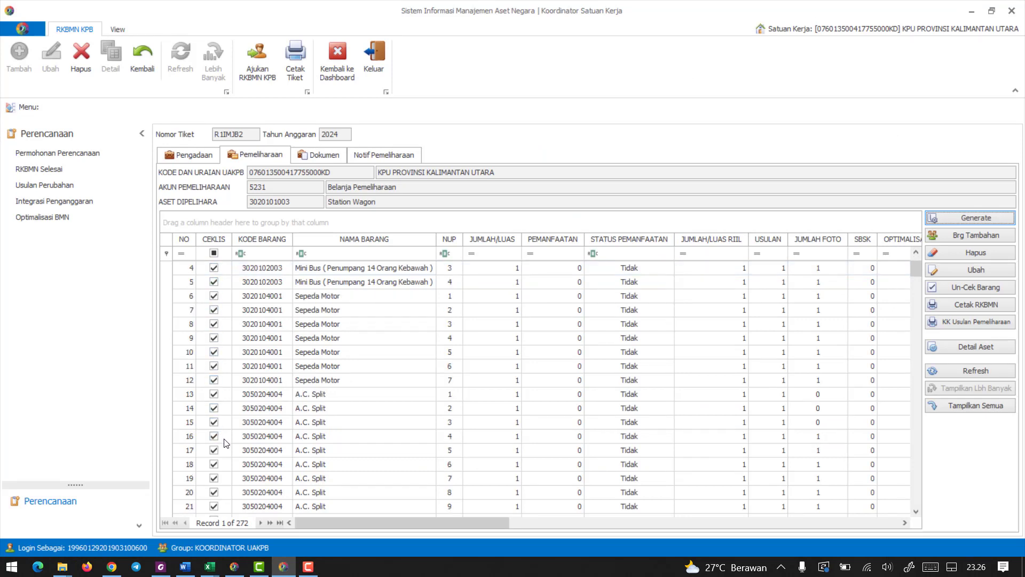
scroll(225, 442, "down", 2)
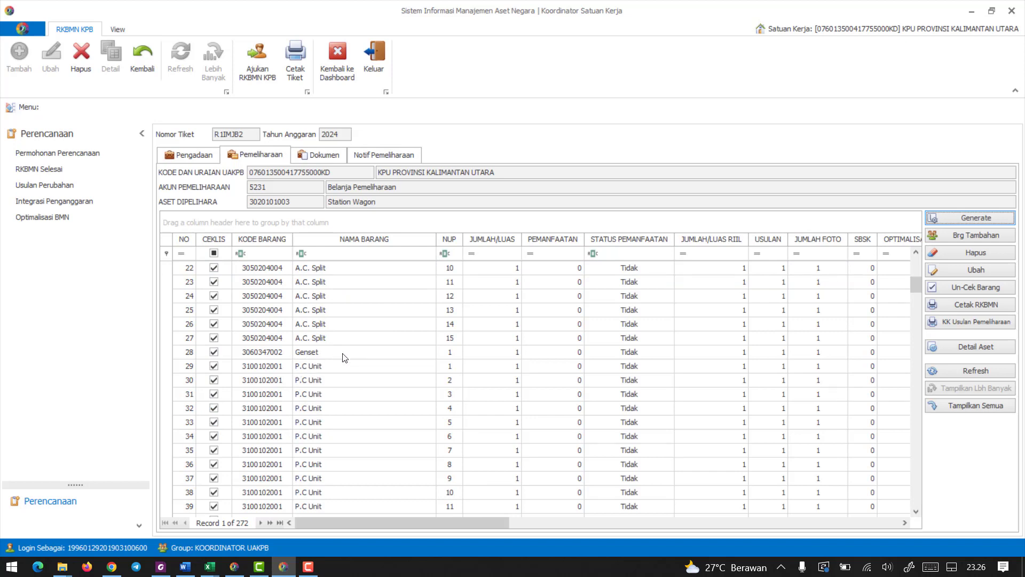
scroll(337, 354, "down", 12)
scroll(323, 371, "down", 18)
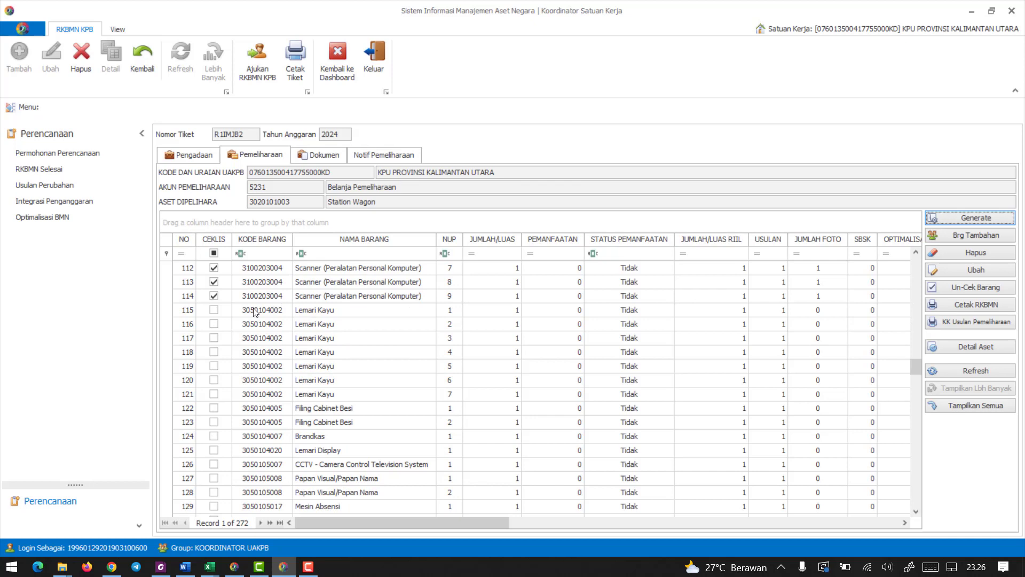
scroll(430, 305, "up", 13)
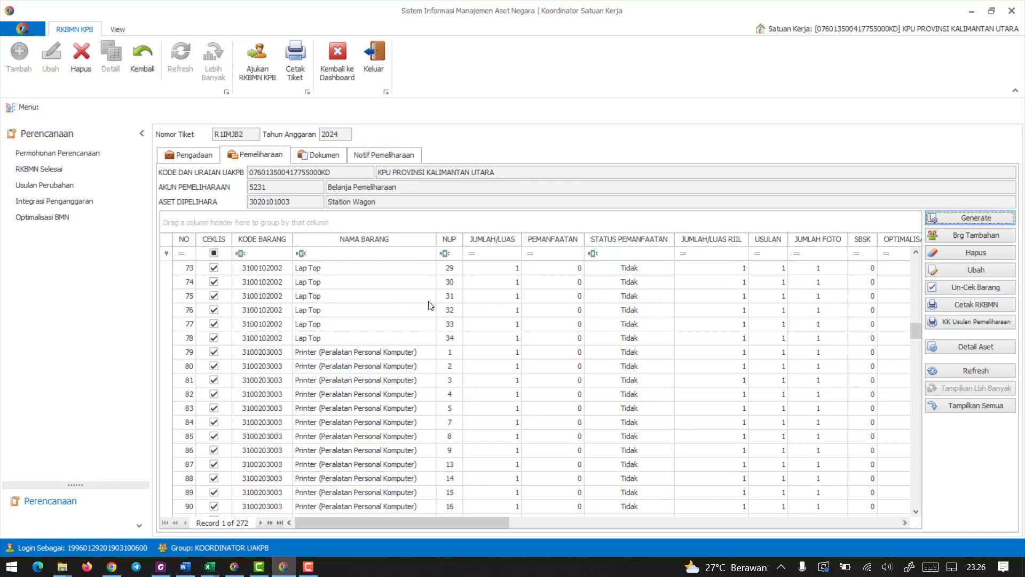
scroll(430, 306, "up", 20)
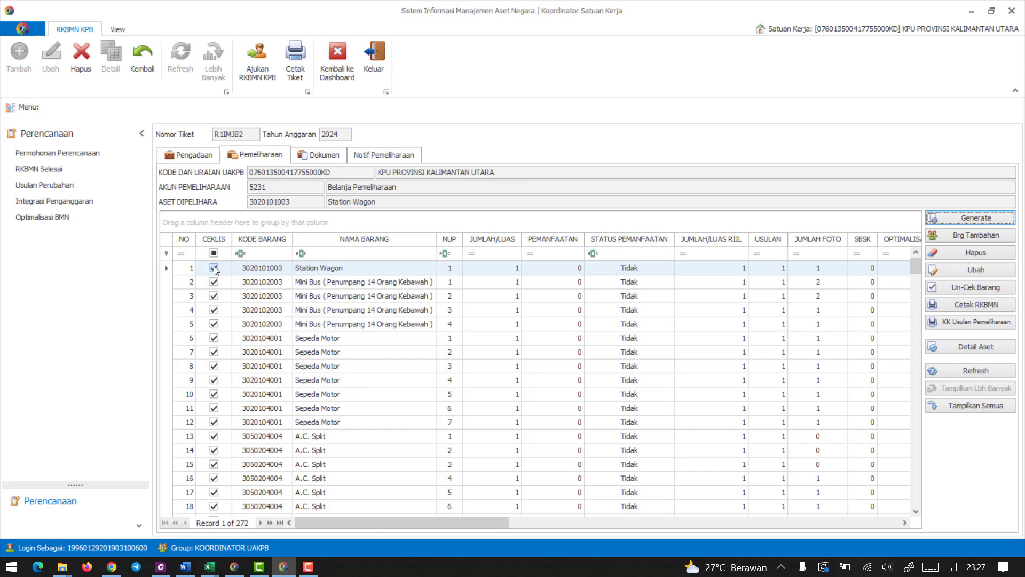
scroll(214, 359, "down", 8)
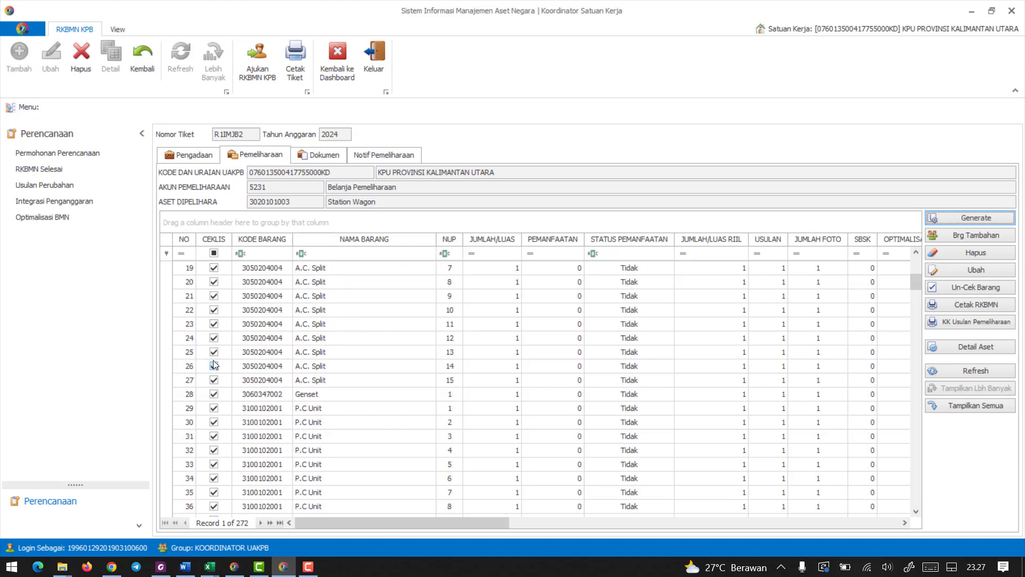
scroll(214, 372, "down", 5)
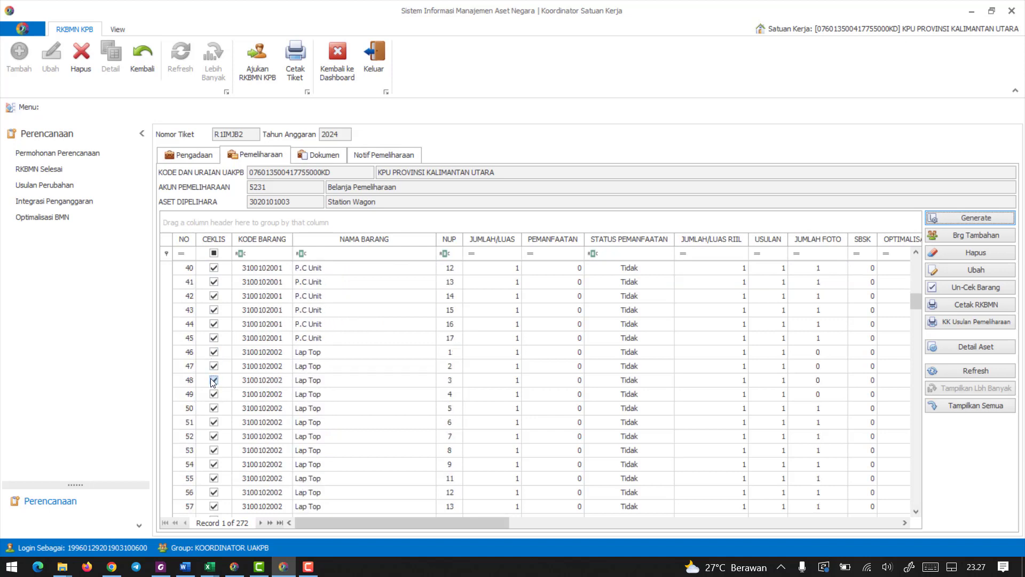
scroll(213, 388, "down", 7)
scroll(214, 396, "down", 15)
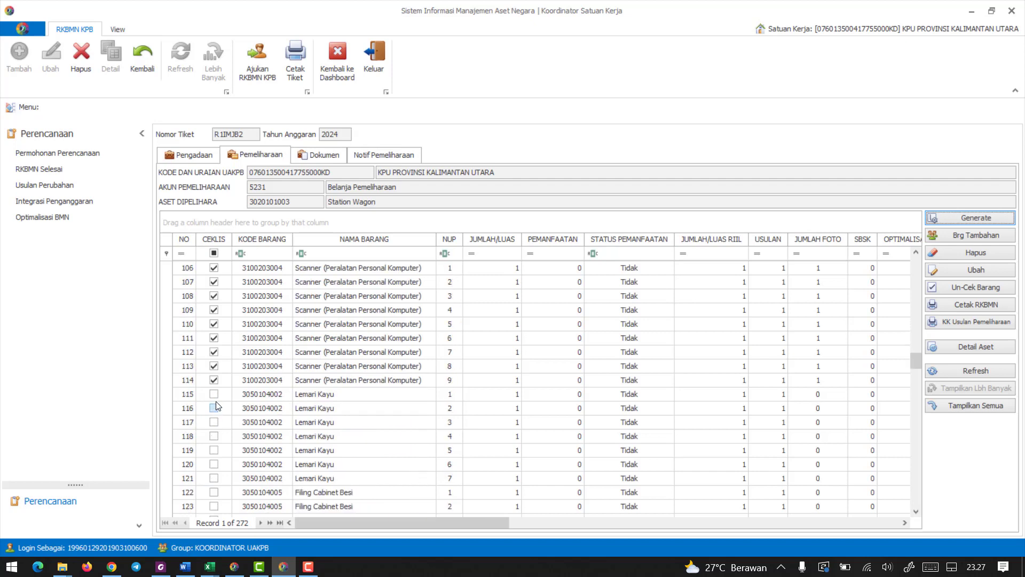
scroll(217, 374, "up", 10)
scroll(216, 364, "up", 20)
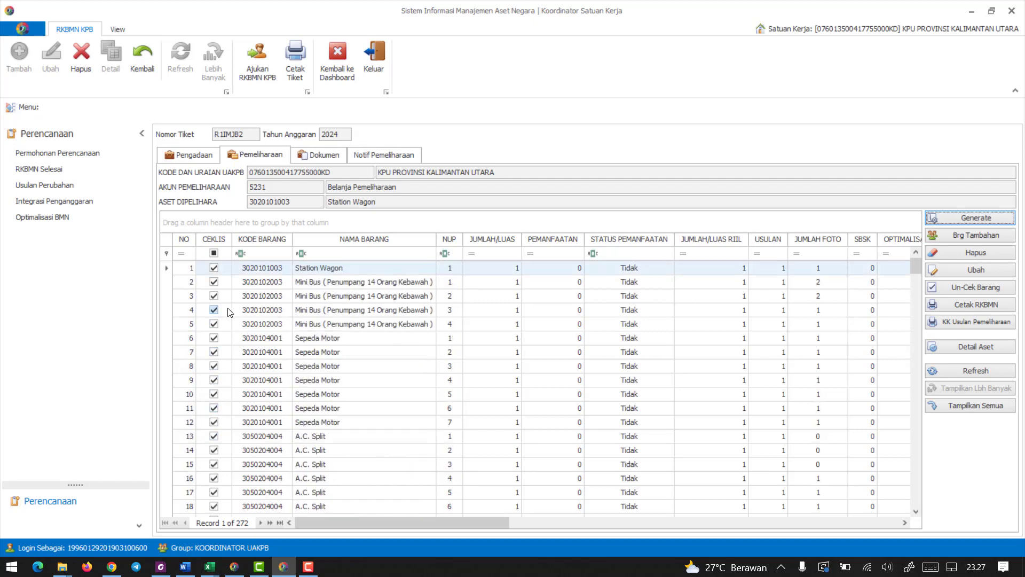
Select the first ticked asset, Station Wagon, and then the last ticked one, Scanner NUP 9 in row 114, to check the ticked range.
left_click(193, 273)
scroll(214, 338, "down", 14)
scroll(217, 342, "down", 20)
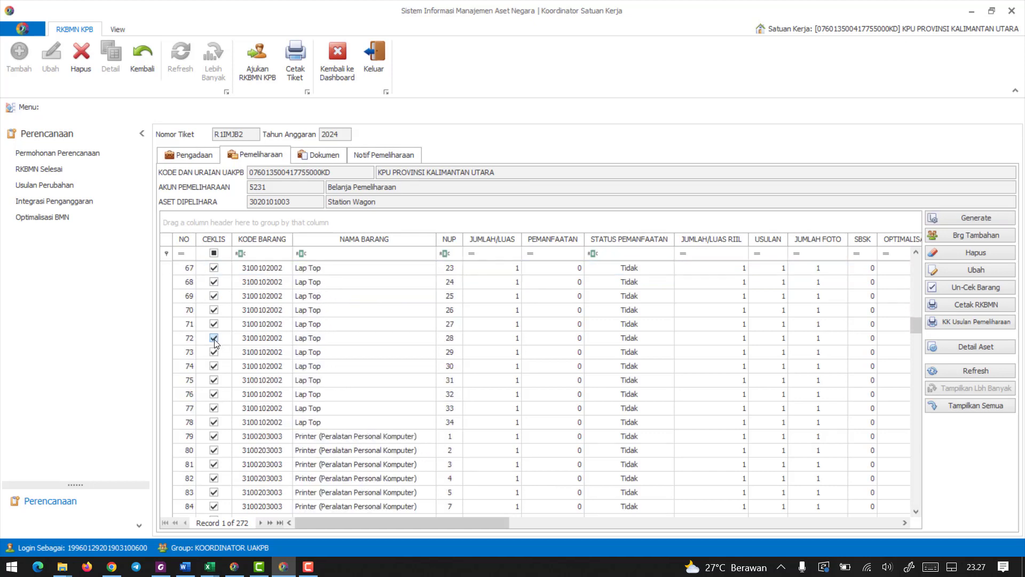
left_click(190, 341)
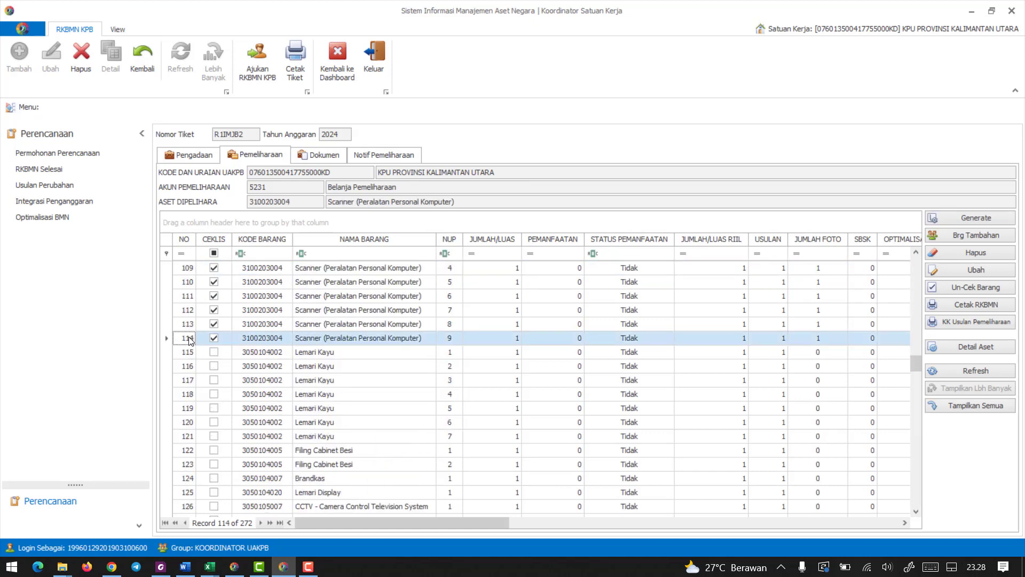
Generate the printable RKBMN report for the maintenance list and look through both of its pages.
scroll(383, 320, "up", 20)
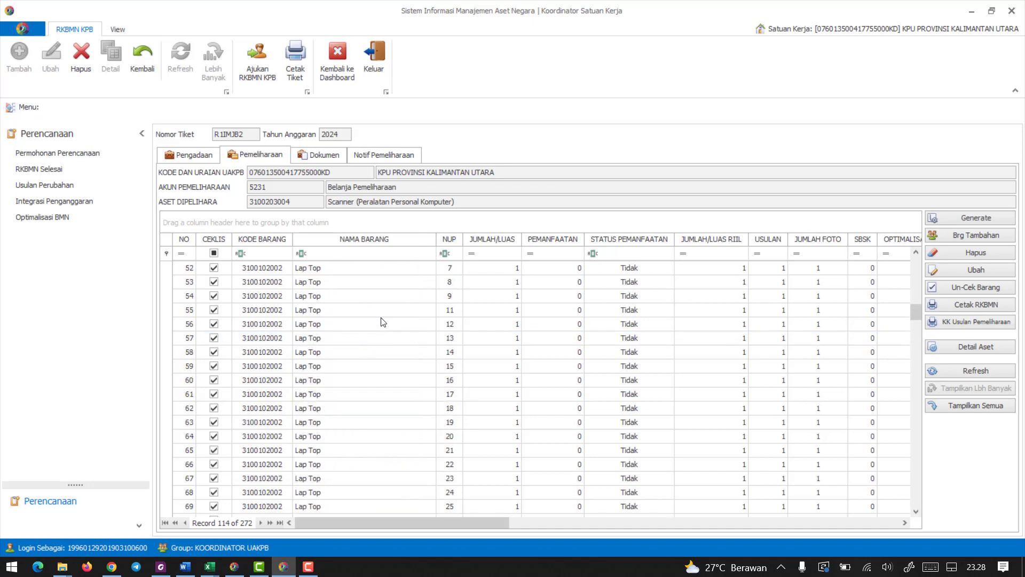
scroll(382, 321, "up", 3)
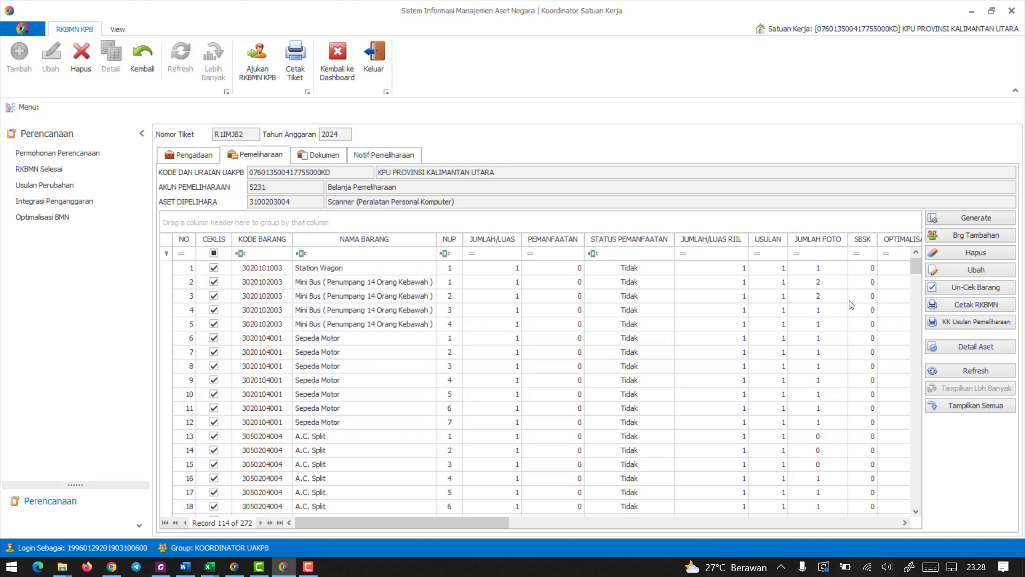
left_click(973, 307)
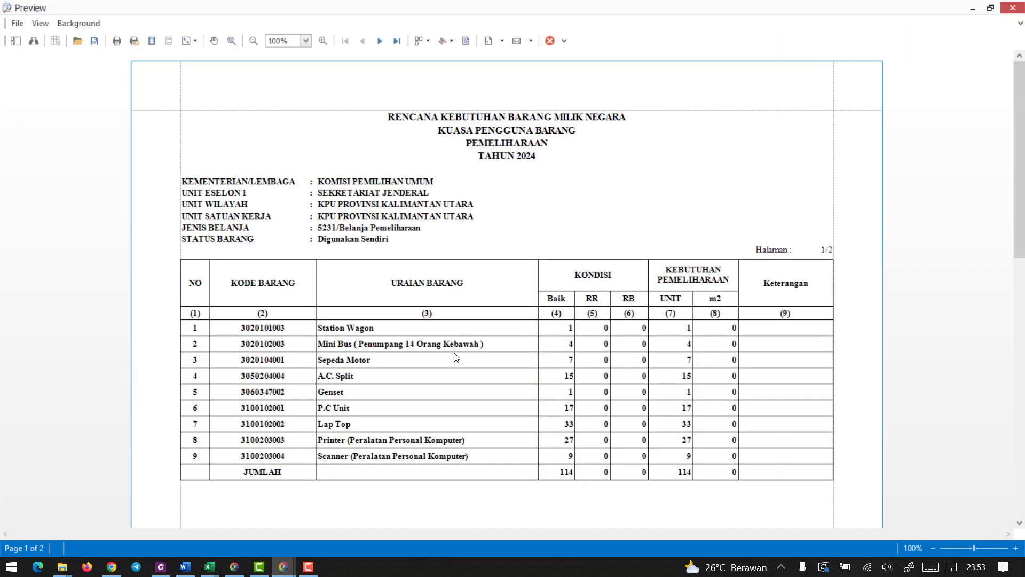
scroll(520, 298, "down", 5)
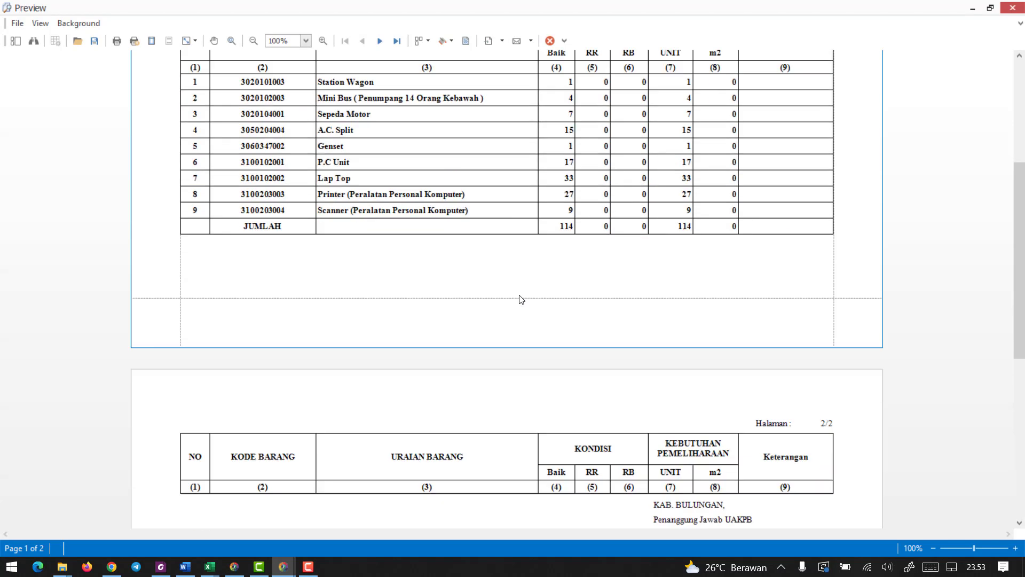
scroll(518, 297, "up", 6)
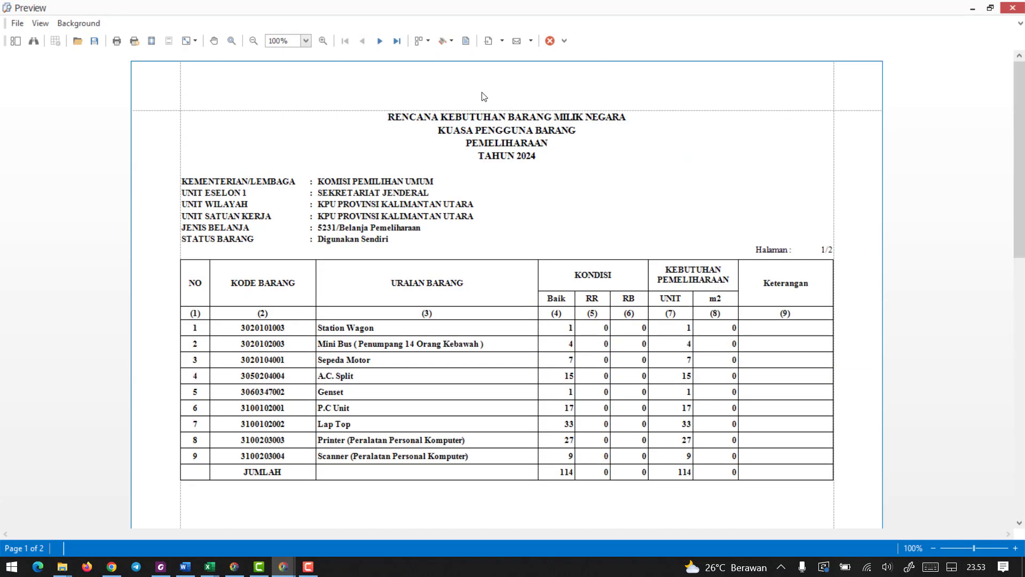
Export the report as PDF with the default options, choosing the PDF folder inside 05 RKBMN 2024 - UPLOAD 2022 > 00 RKBMN - PROVINSI.
left_click(502, 42)
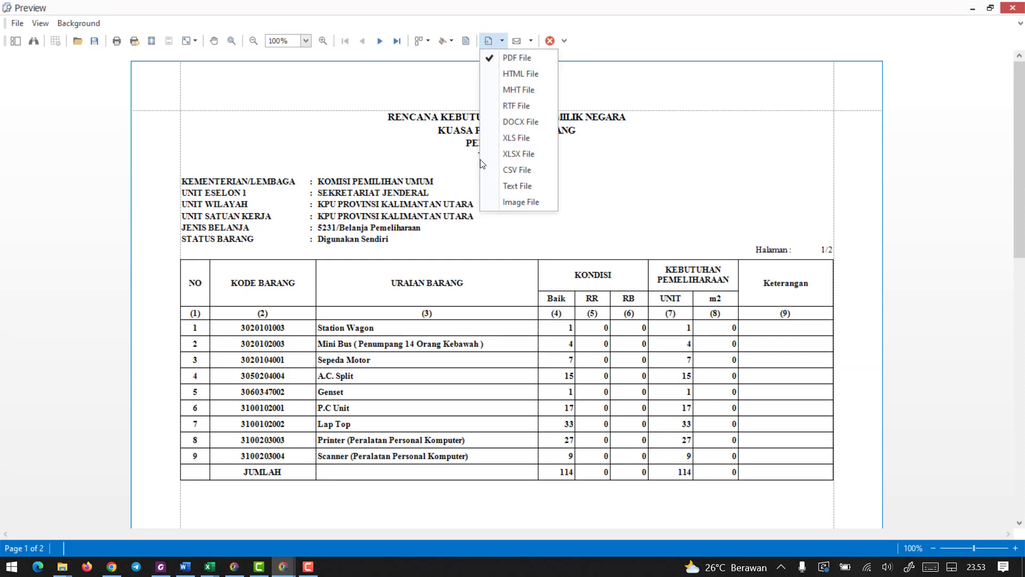
left_click(487, 56)
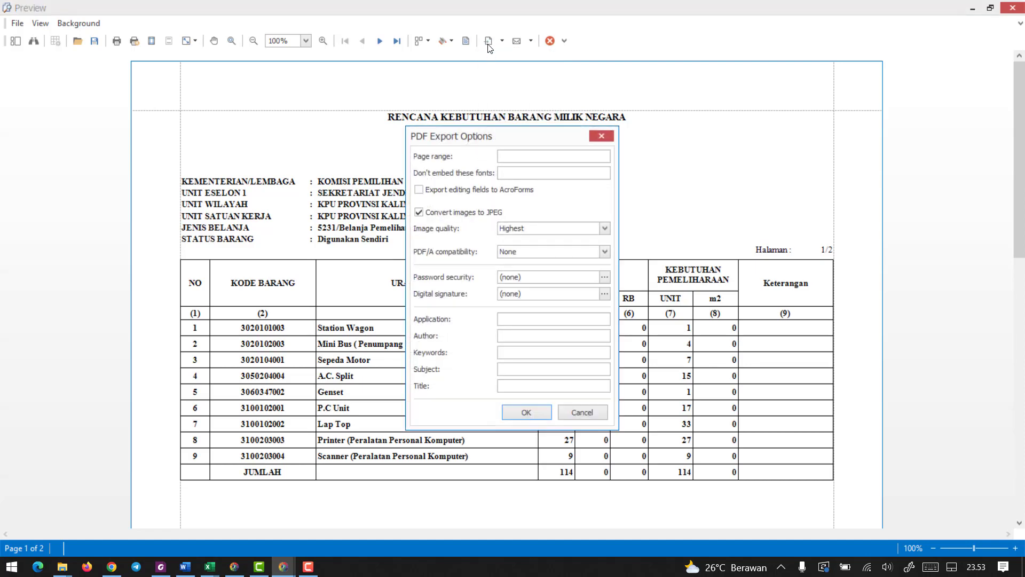
left_click(530, 415)
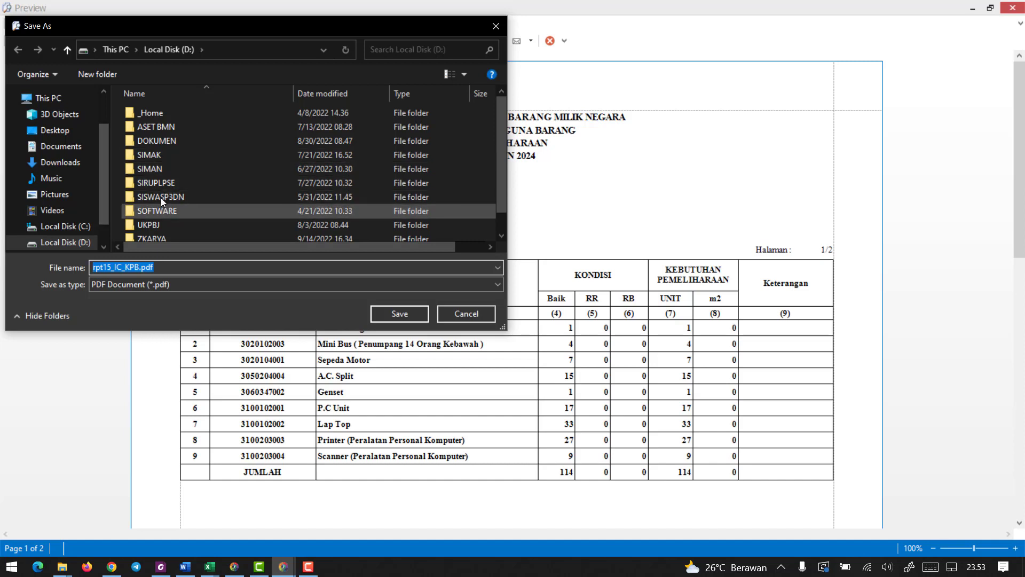
double_click(156, 170)
double_click(168, 113)
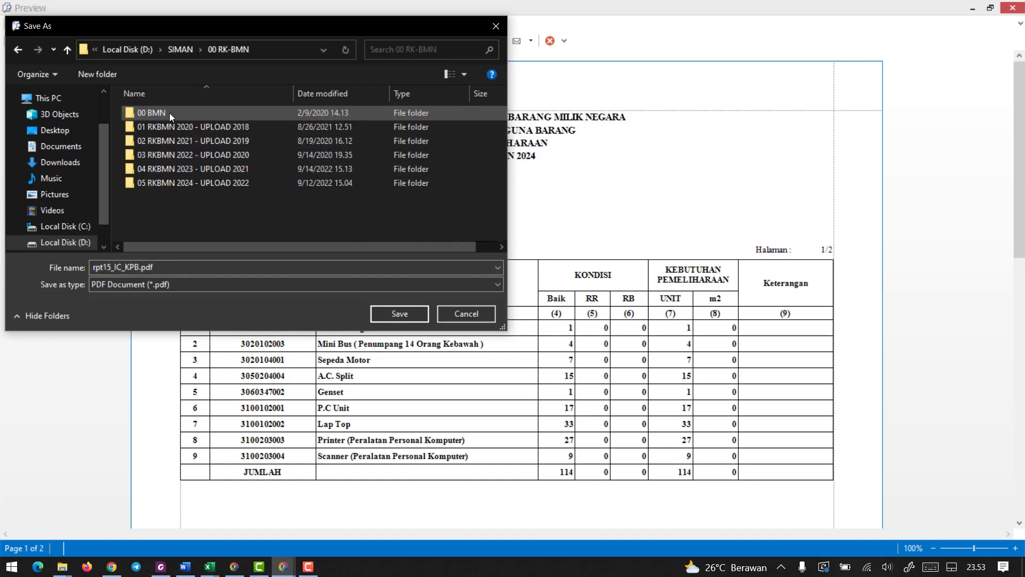
double_click(185, 183)
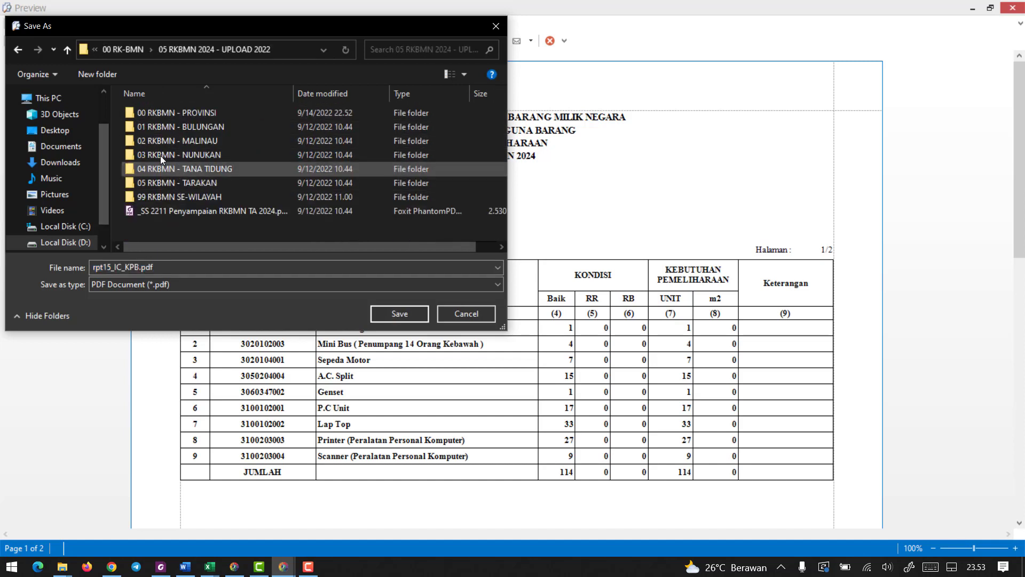
double_click(172, 114)
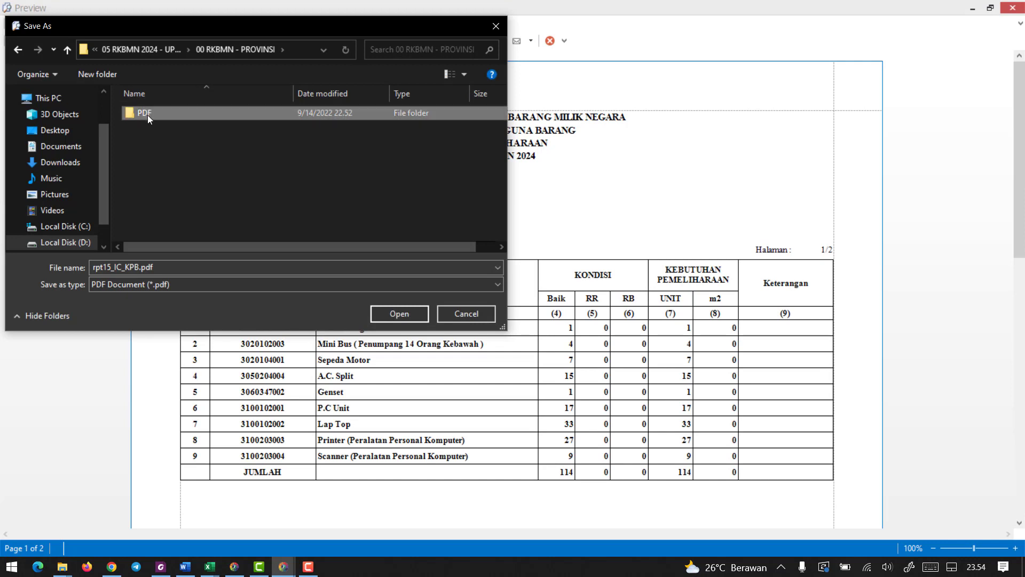
double_click(148, 114)
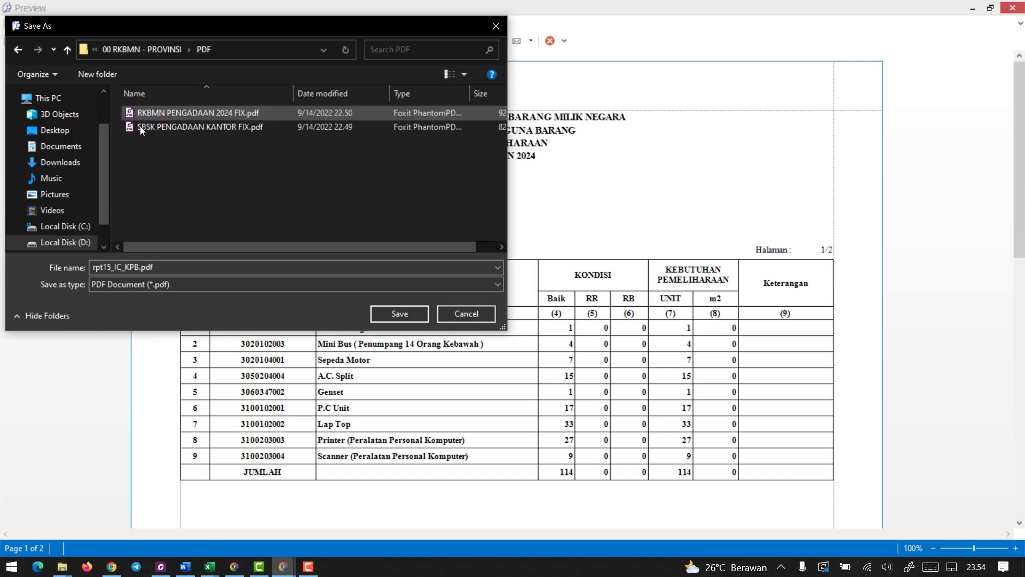
Save the PDF as RKBMN PEMELIHARAAN 2024 FIX, decline opening it, and close the report preview.
left_click(160, 265)
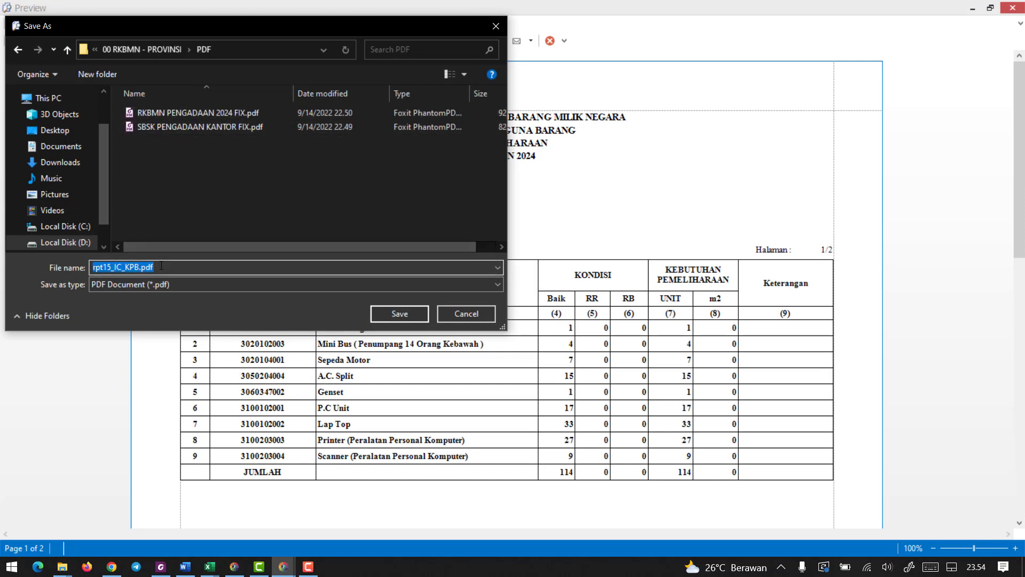
type("RKBMN")
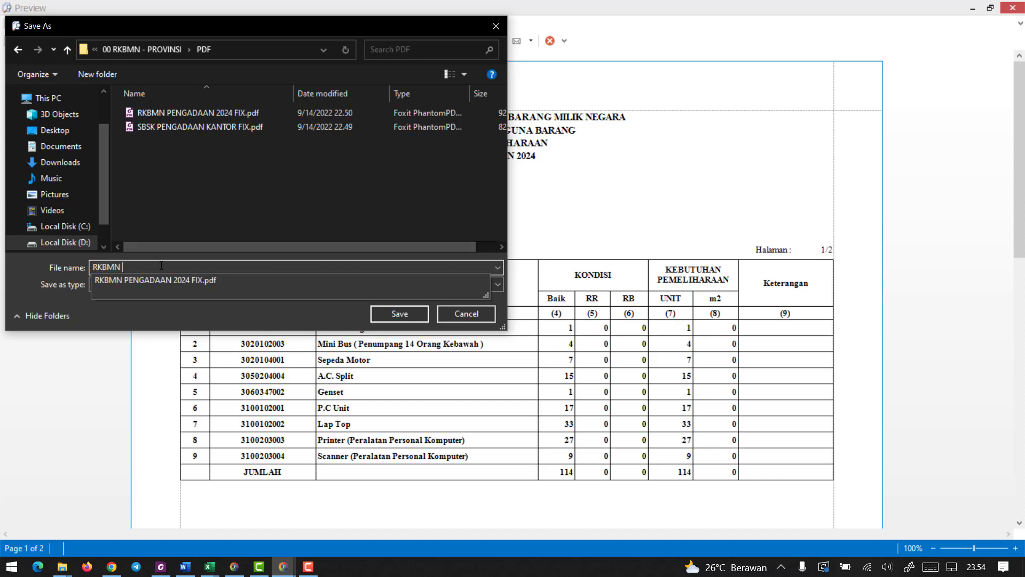
type(" PEMELIHARAAN 2024 FIX")
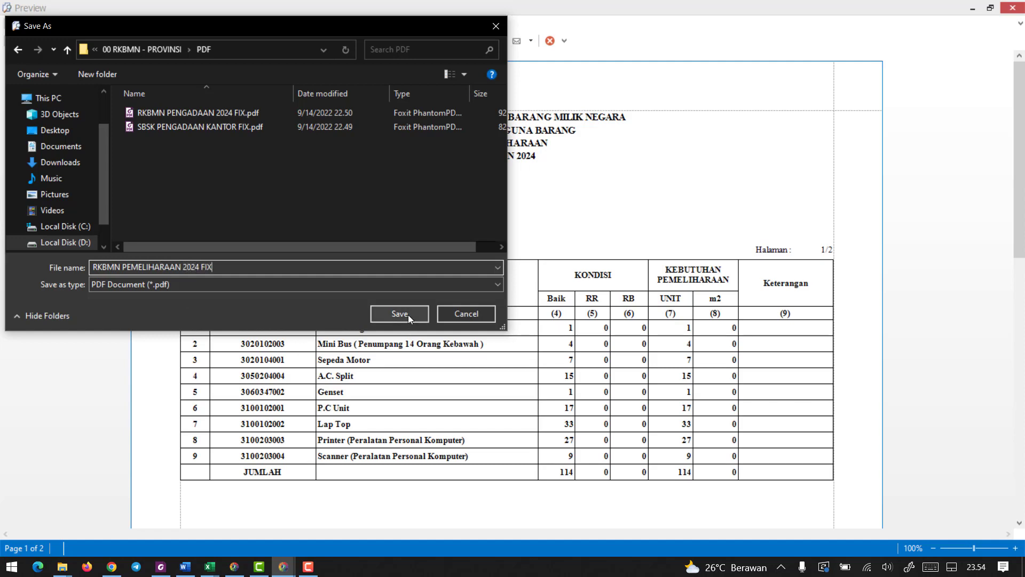
left_click(408, 315)
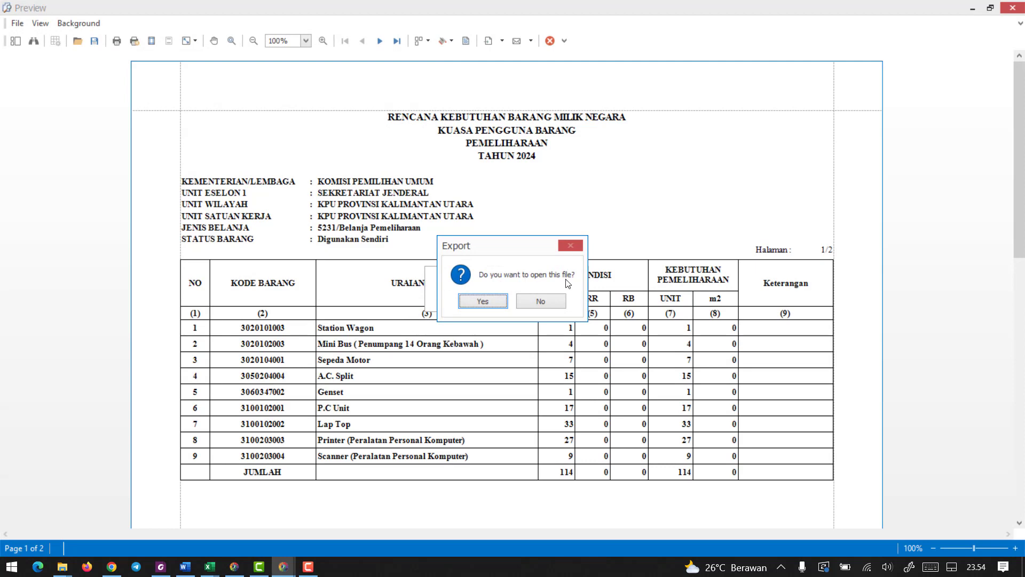
left_click(543, 302)
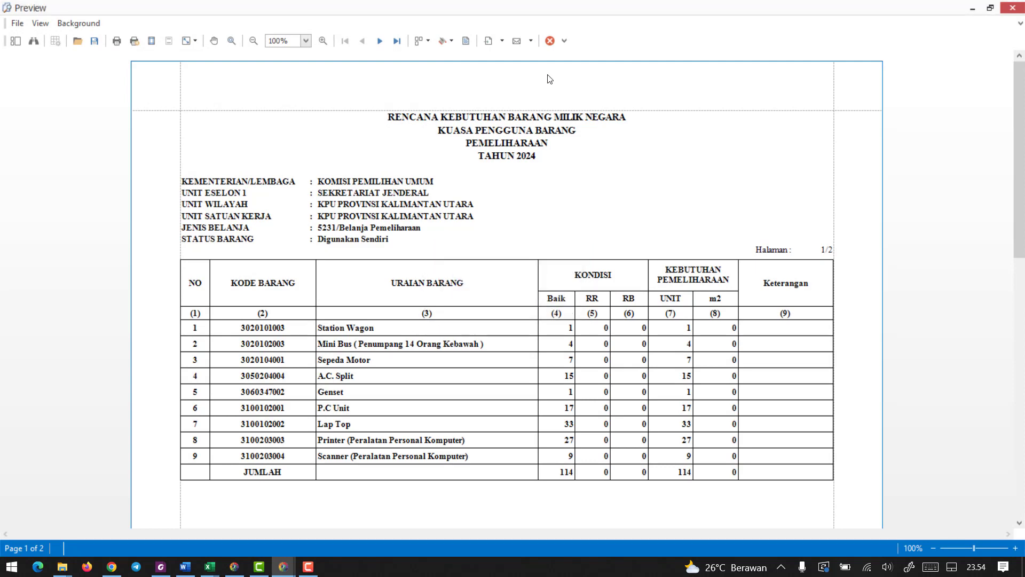
left_click(550, 41)
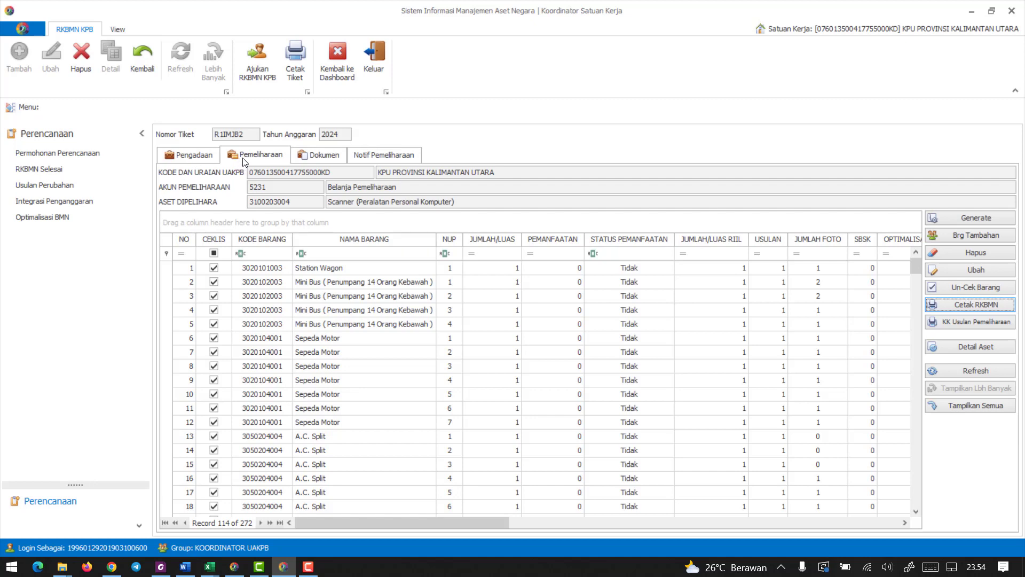
Start a new document entry for the 2024 ticket with signatory "sekratris" and list the available document types.
left_click(329, 155)
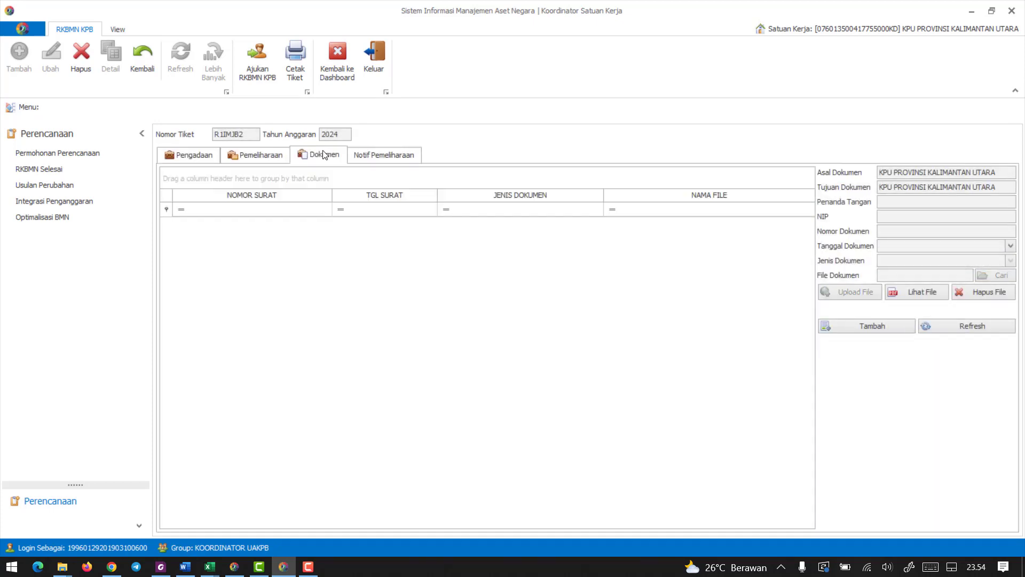
left_click(876, 325)
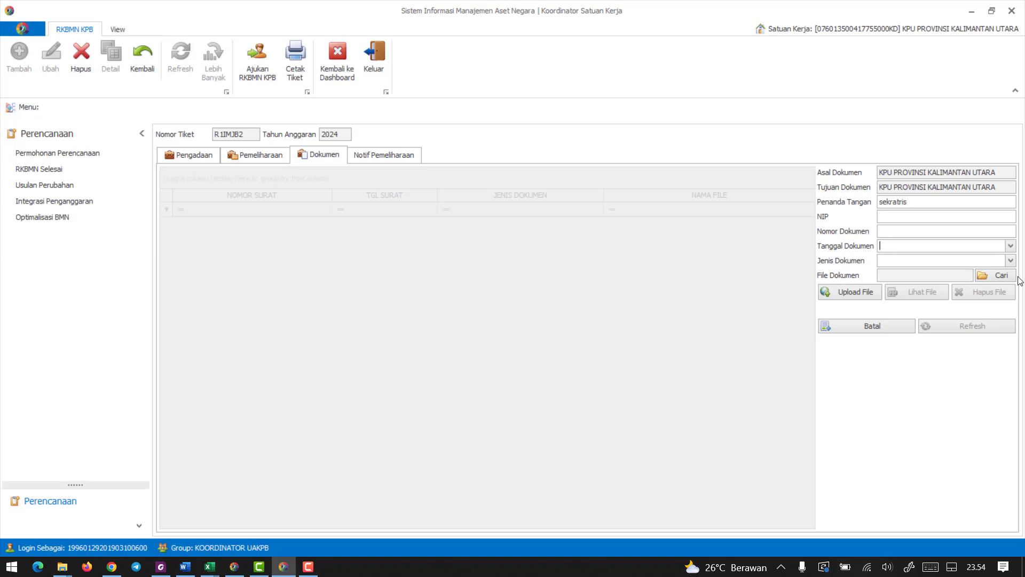
left_click(1010, 260)
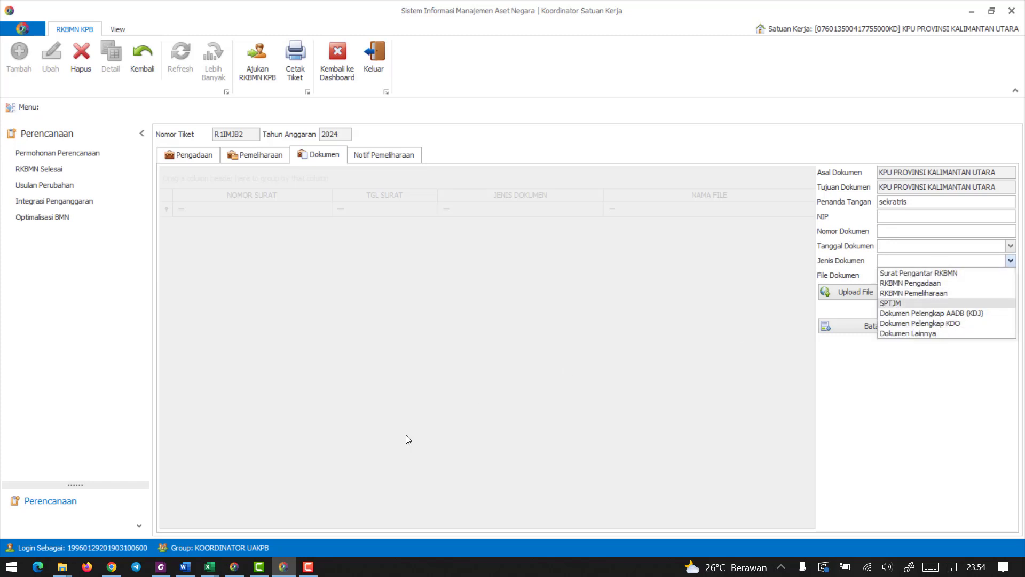
Switch to LANGKAH.docx in Word and read section C on which documents to upload under which document type.
left_click(185, 567)
scroll(436, 293, "down", 5)
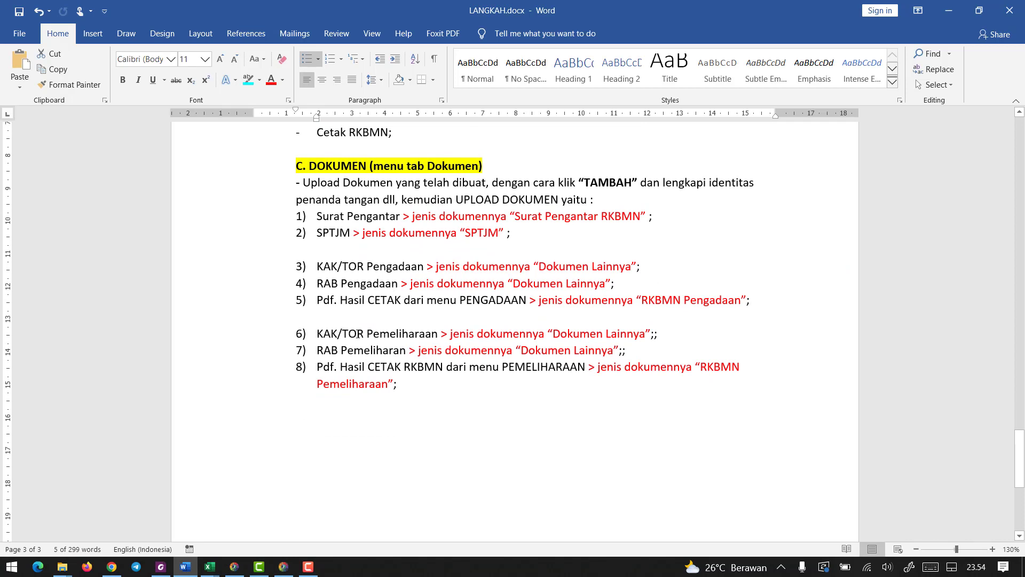
left_click_drag(319, 216, 406, 217)
left_click(423, 223)
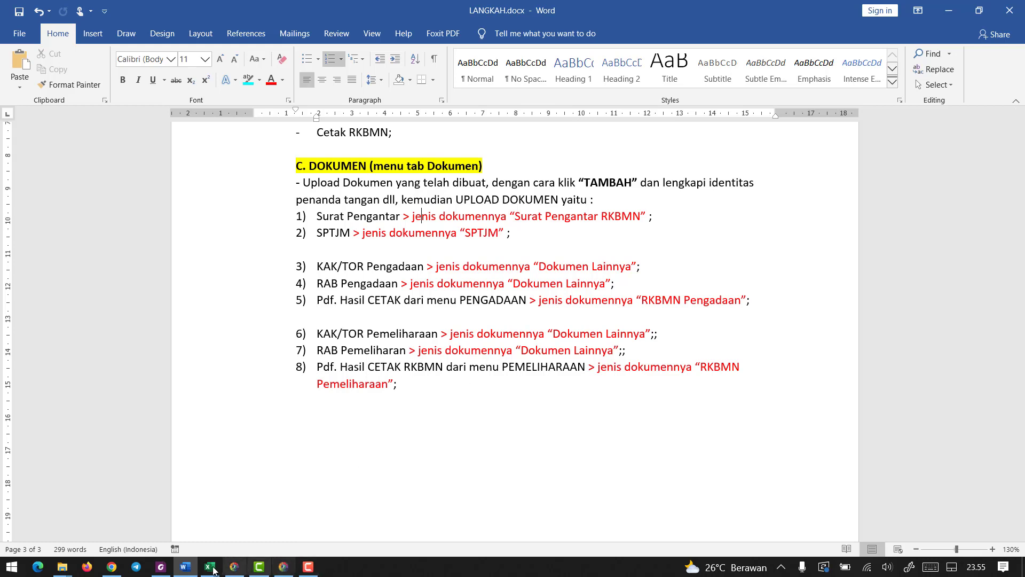
Switch back to SIMAN to check its document types against the Word list, then minimize it to return to Word.
left_click(283, 566)
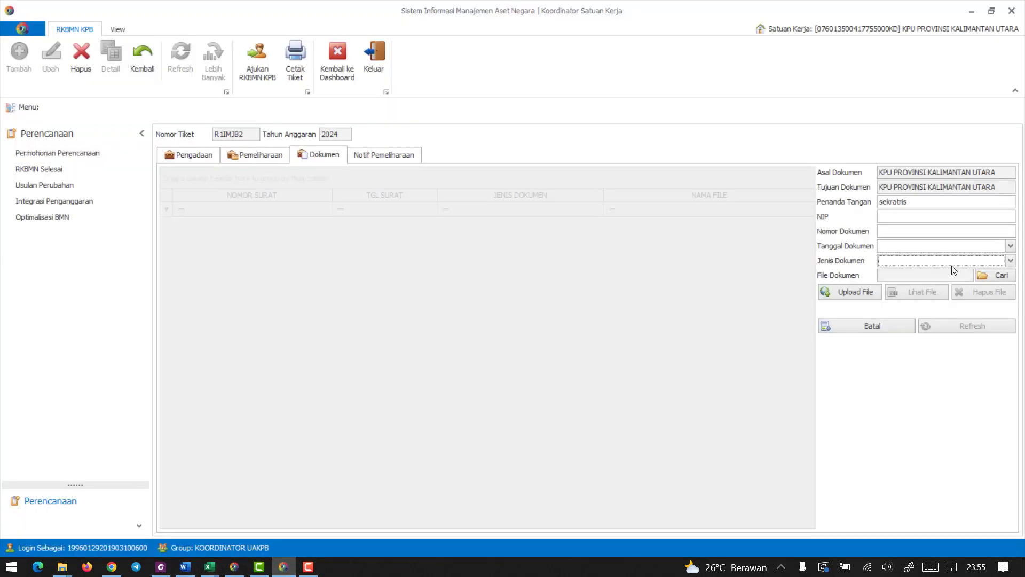
left_click(1010, 260)
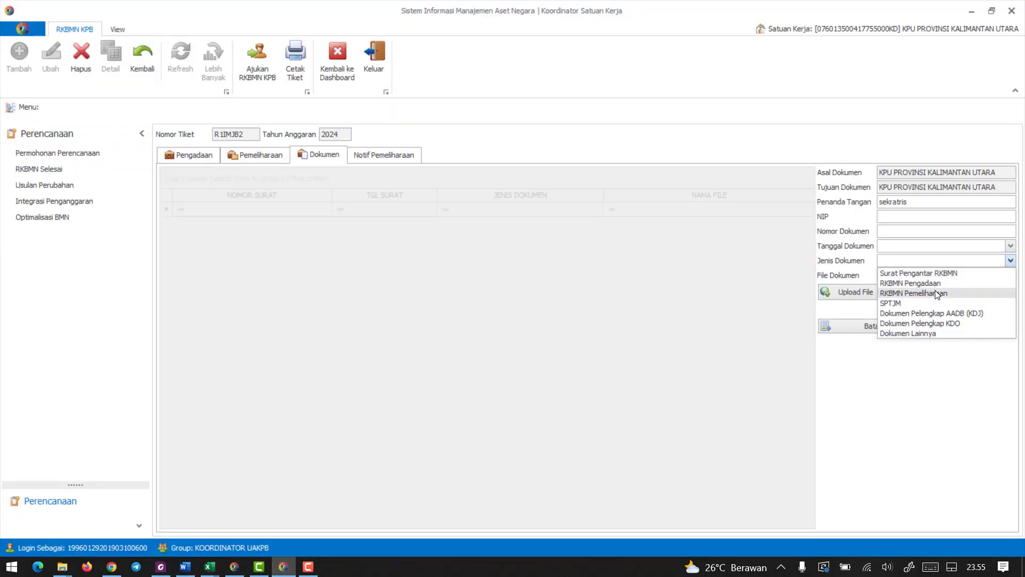
left_click(970, 14)
left_click(970, 13)
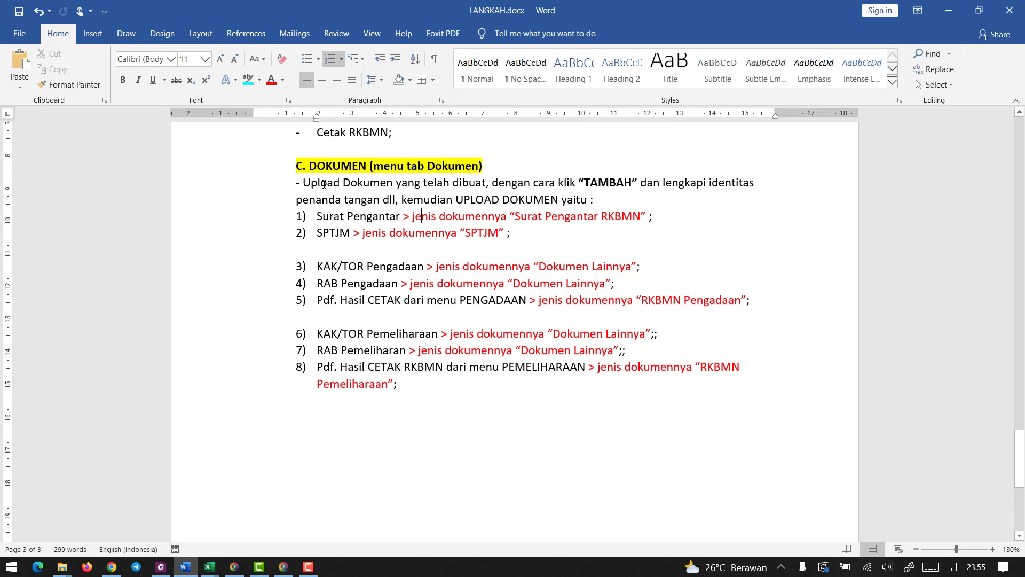
Switch to the 00 RKBMN - PROVINSI folder in File Explorer and go through the upload files from SURAT PENGANTAR to TOR PEMELIHARAAN.
mouse_move(64, 572)
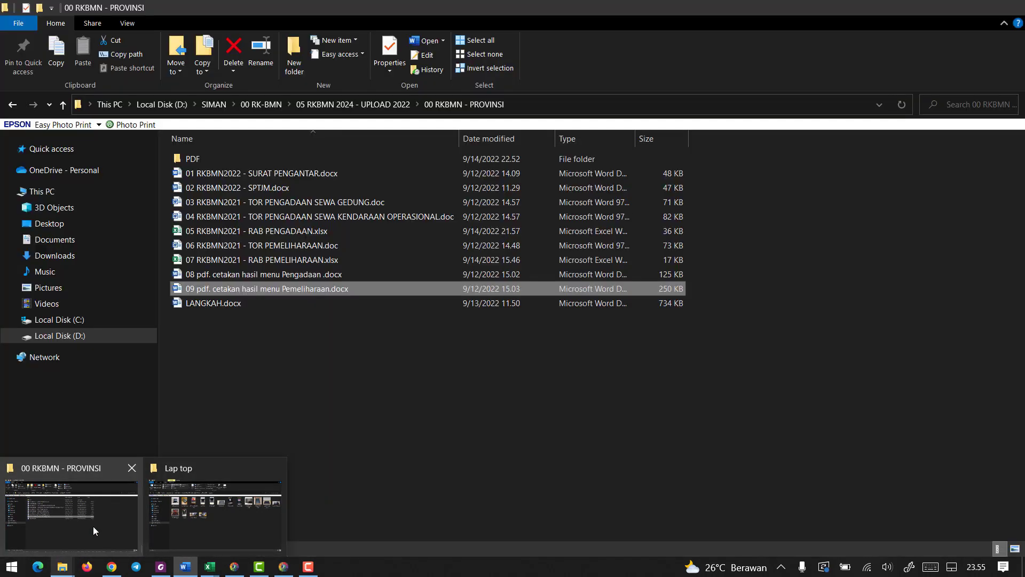
left_click(93, 527)
left_click(257, 175)
left_click(258, 187)
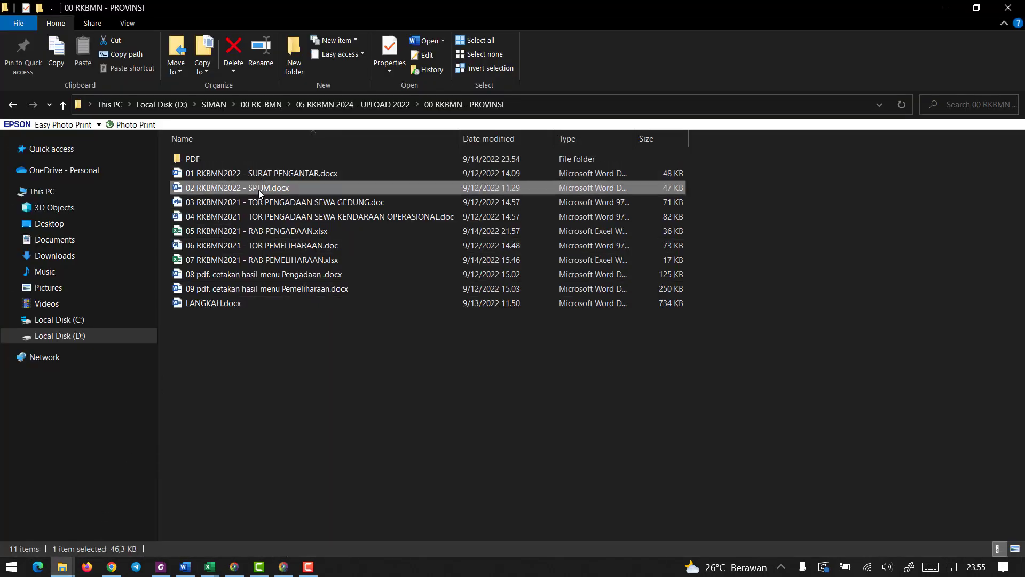
left_click(264, 203)
left_click(265, 220)
left_click(267, 232)
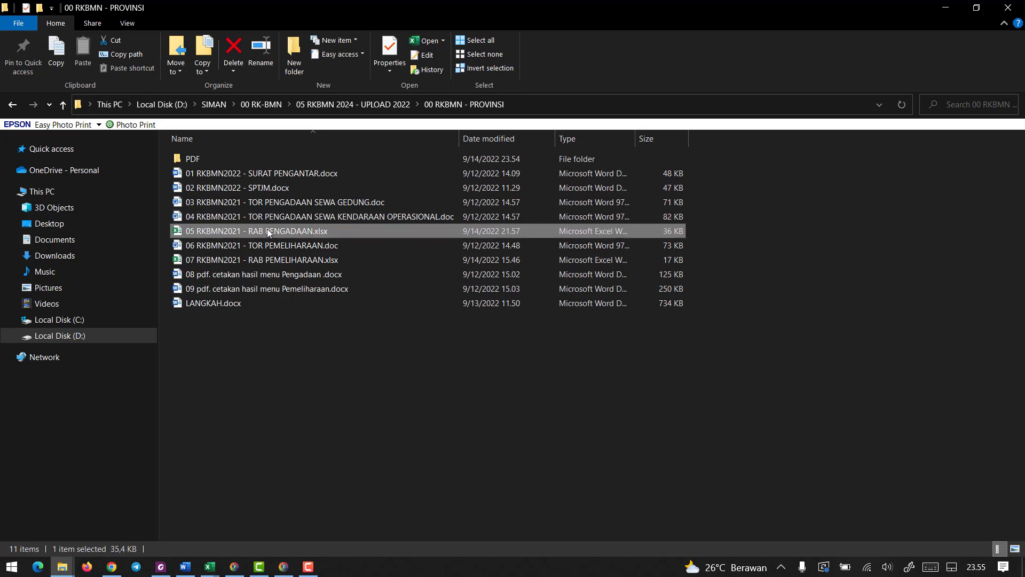
left_click(270, 246)
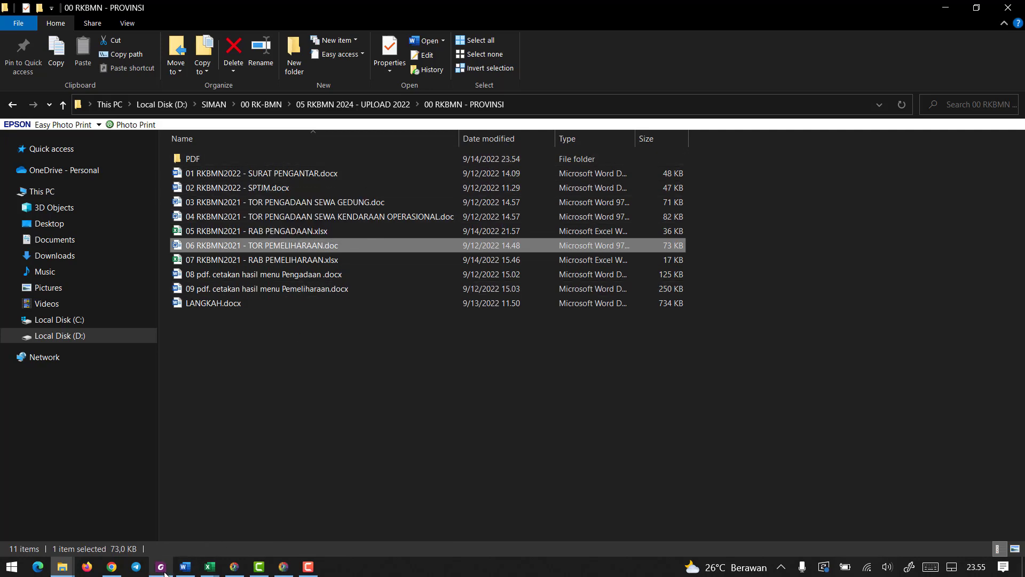
Switch back to SIMAN and cancel the new document entry.
left_click(285, 570)
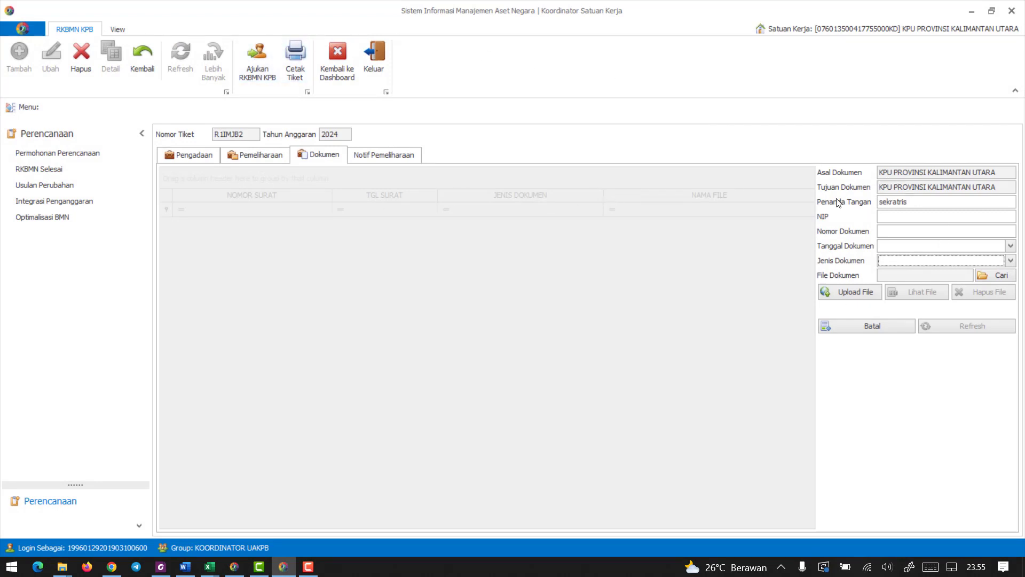
left_click(906, 325)
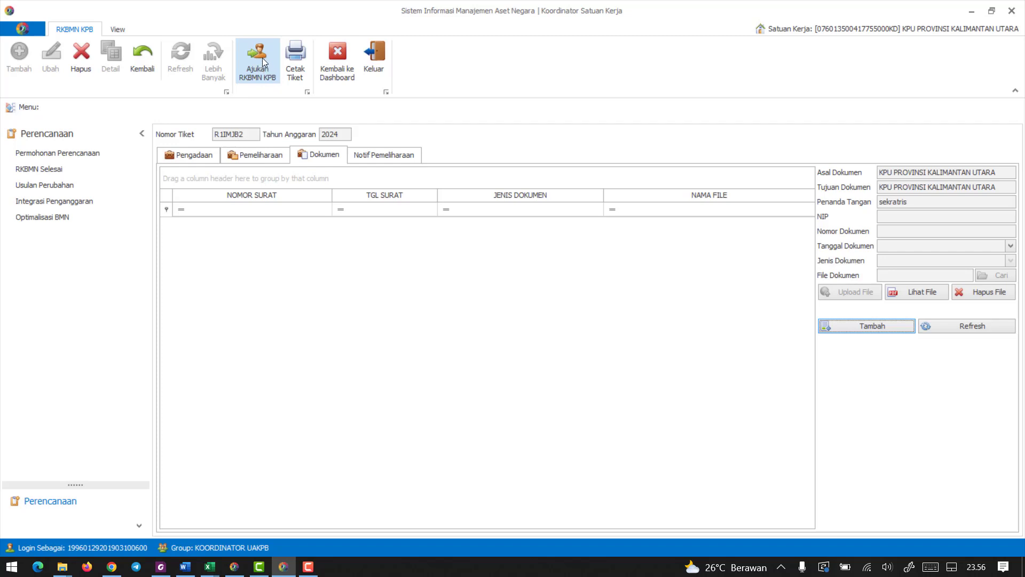
Open the 2023 ticket from the planning requests and view its uploaded documents as an example.
left_click(106, 155)
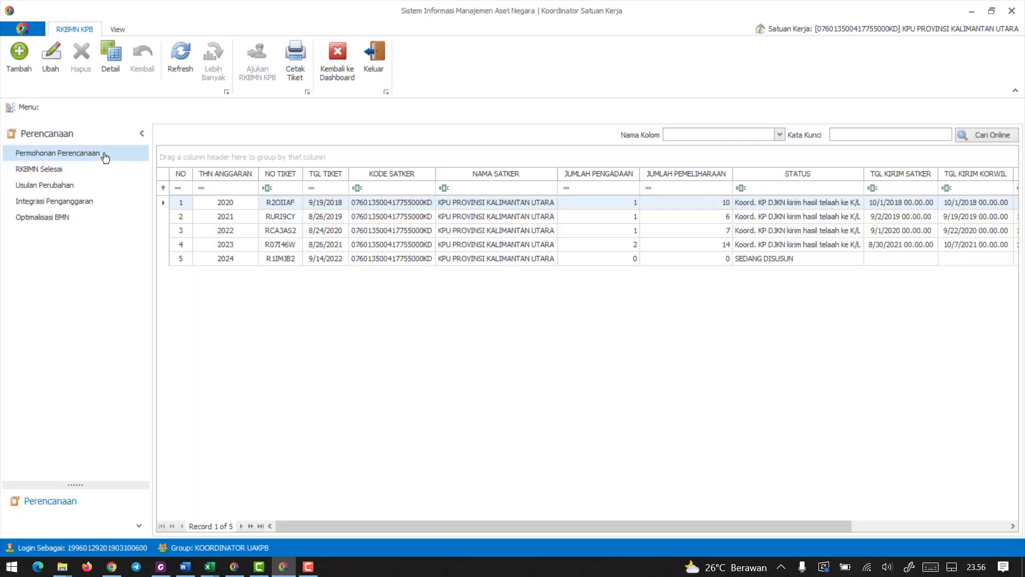
double_click(234, 246)
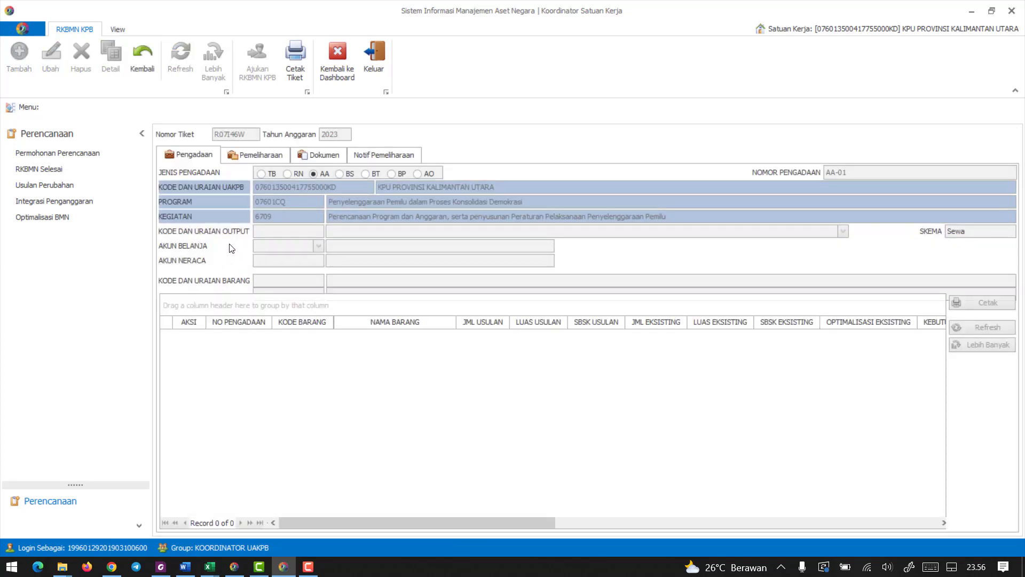
left_click(322, 154)
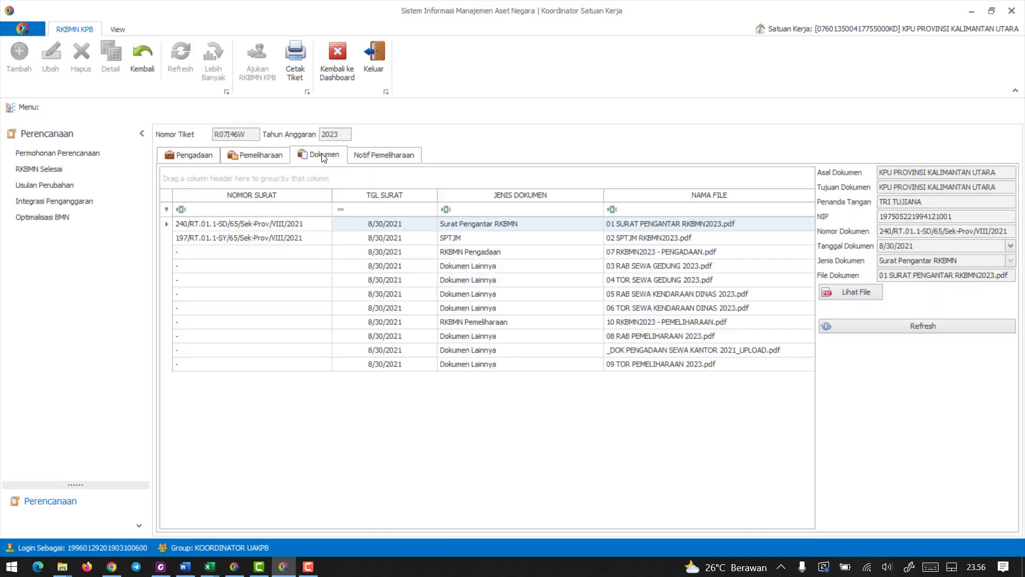